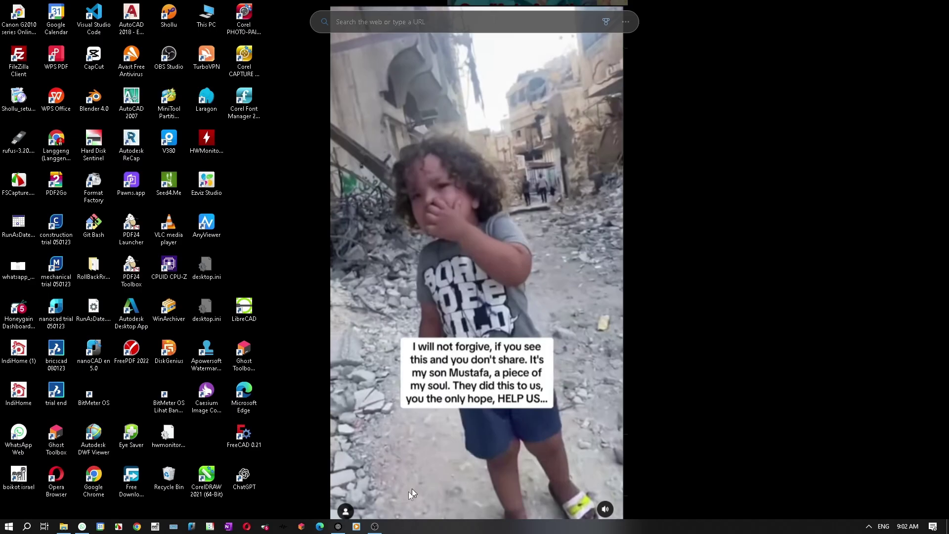
click(374, 527)
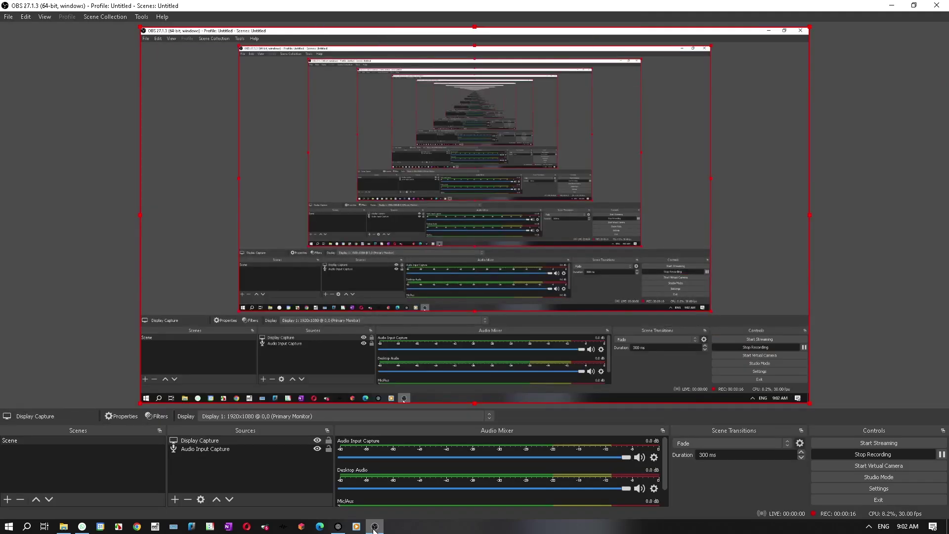
click(374, 527)
click(375, 527)
click(375, 527)
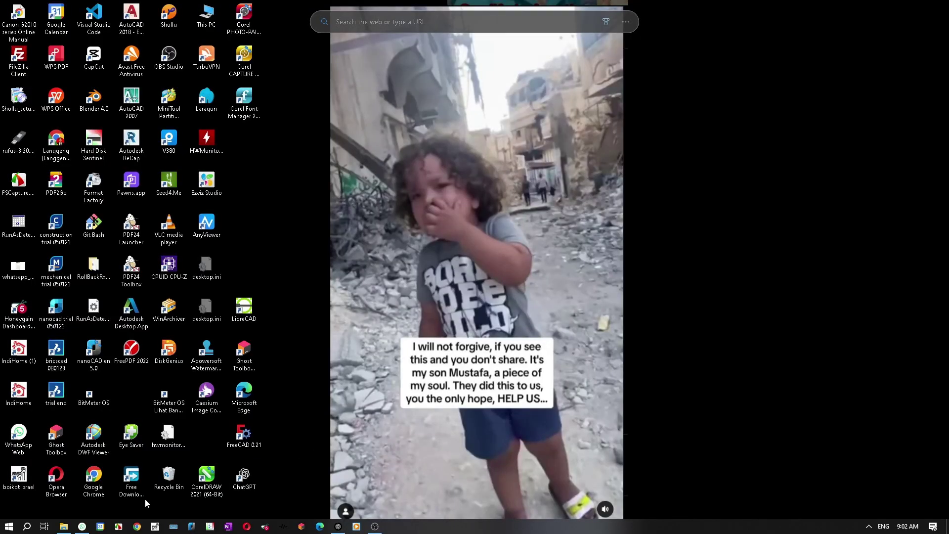
Find and open Control Panel, go to System and Security, and maximize the window
click(28, 528)
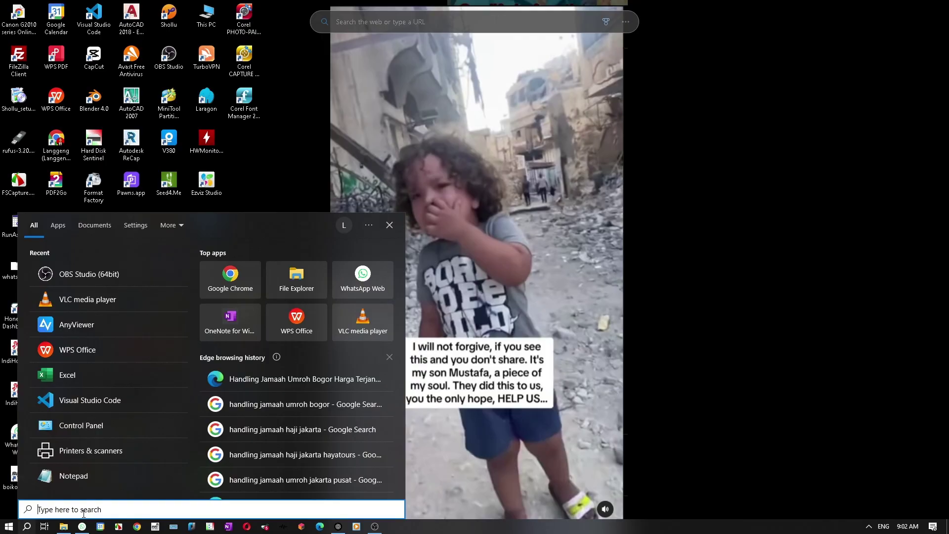
text(control)
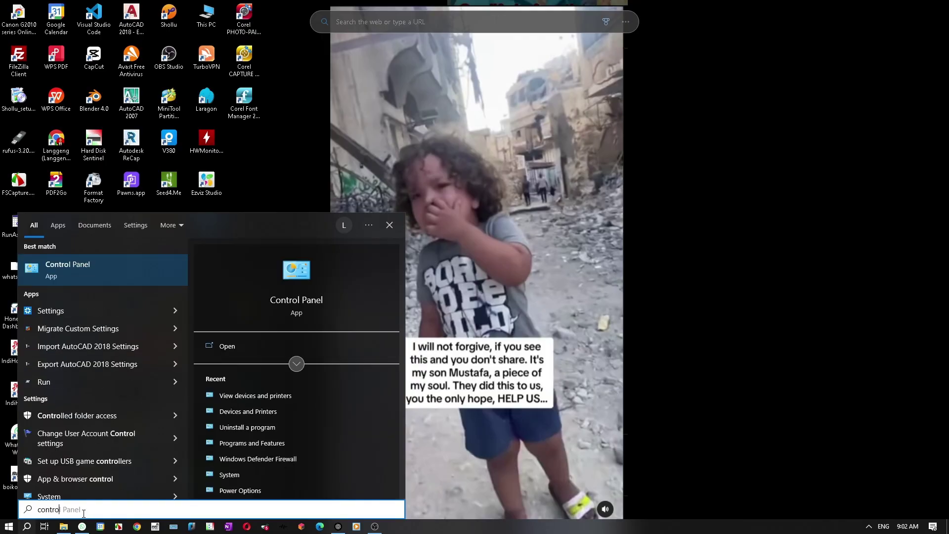
key(Return)
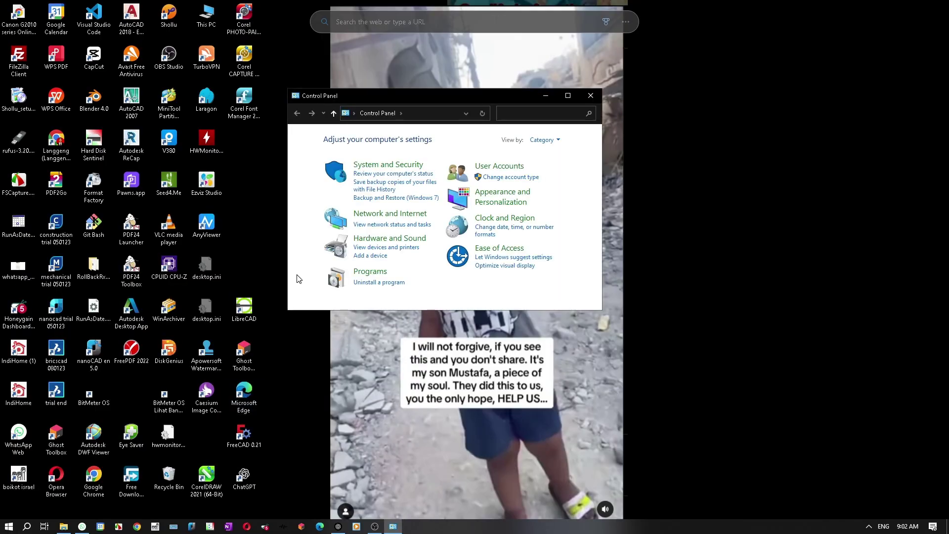
click(399, 172)
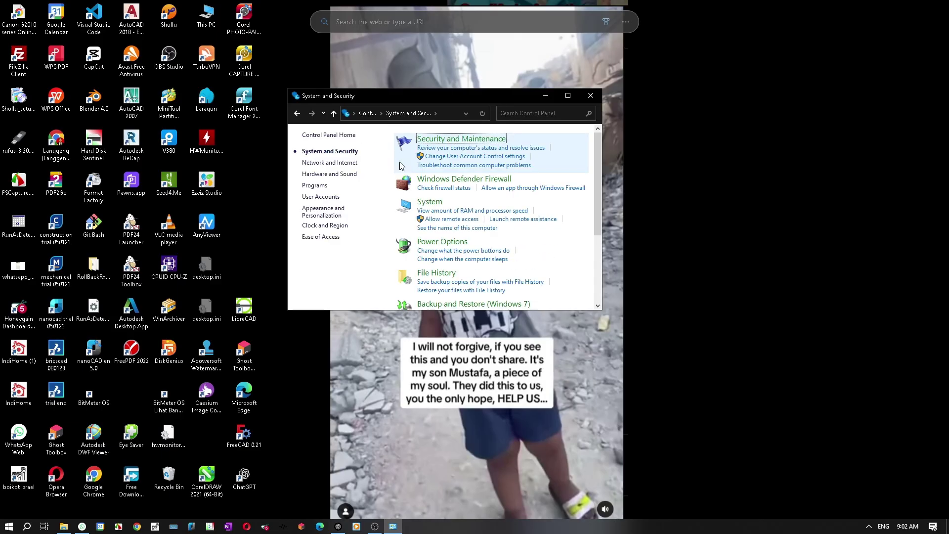
click(569, 95)
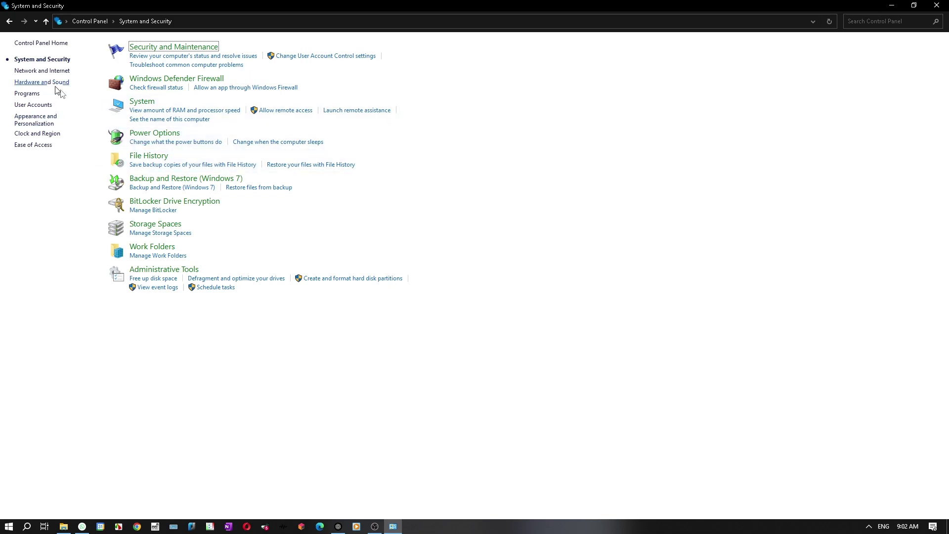
Search Control Panel for "print" and open Devices and Printers
click(863, 21)
text(prin)
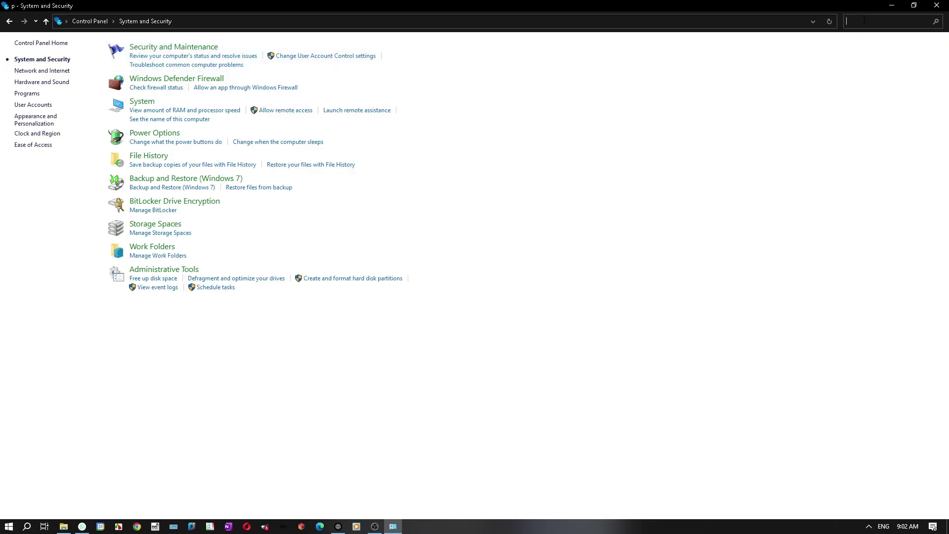
text(t)
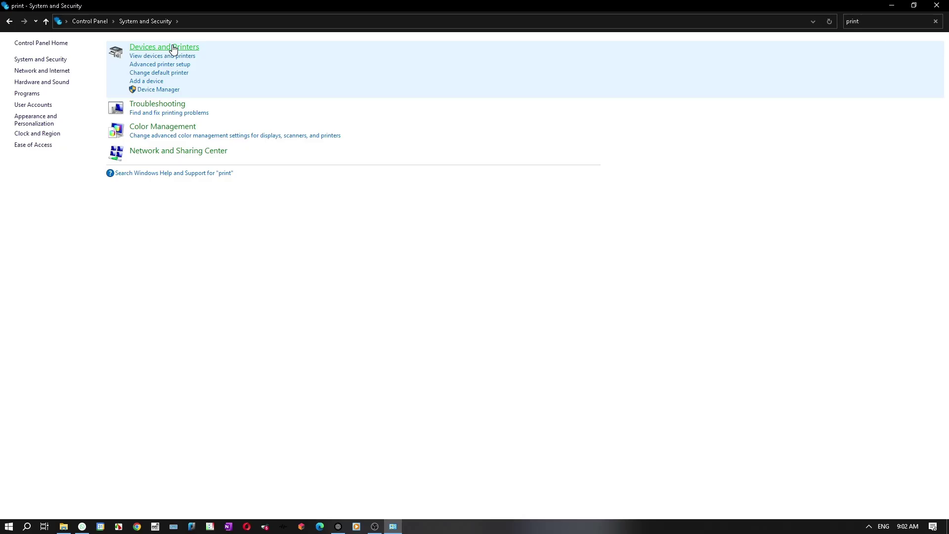
click(171, 45)
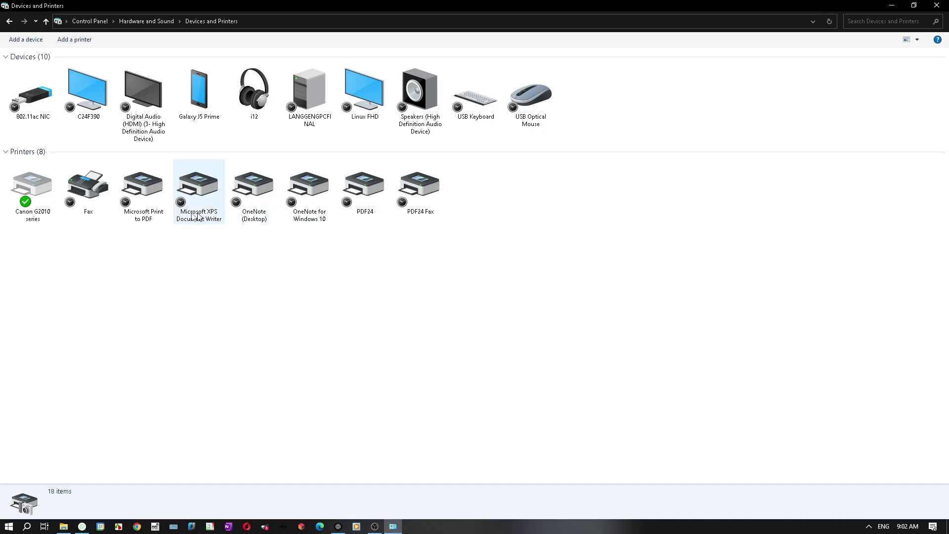
View the Canon G2010 series printer's properties, then cancel them and close Devices and Printers
right_click(53, 210)
click(34, 218)
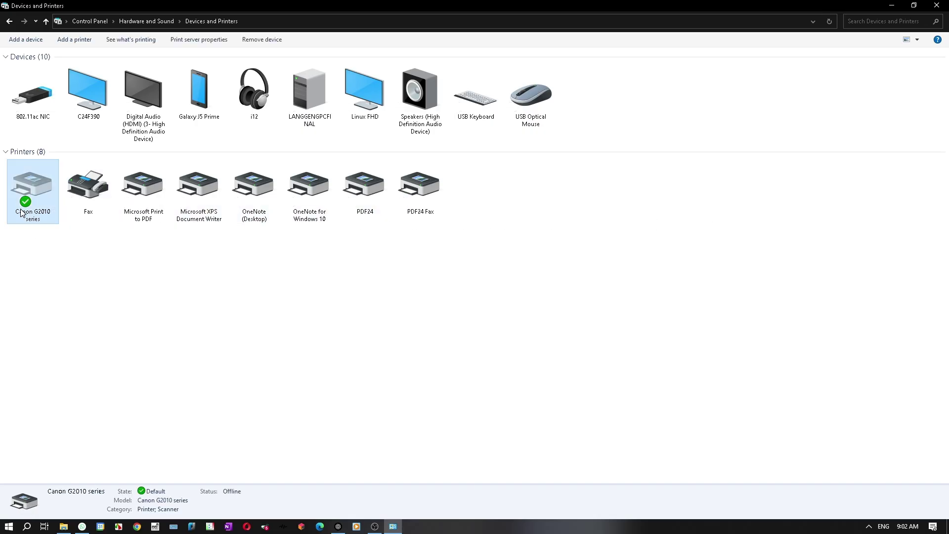
right_click(21, 210)
click(70, 302)
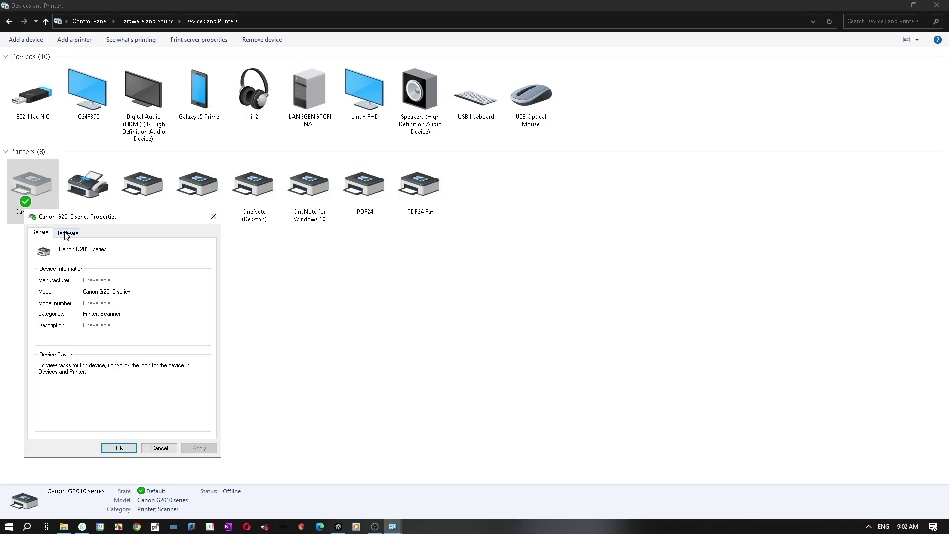
click(167, 448)
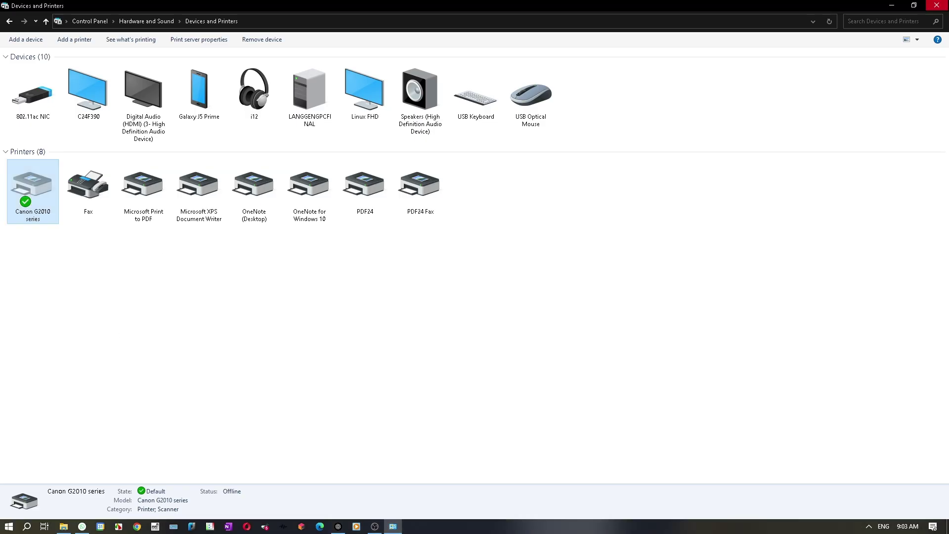
click(937, 5)
Search Windows for "prin", open the Printers & scanners settings, and bring up the print server properties
click(27, 527)
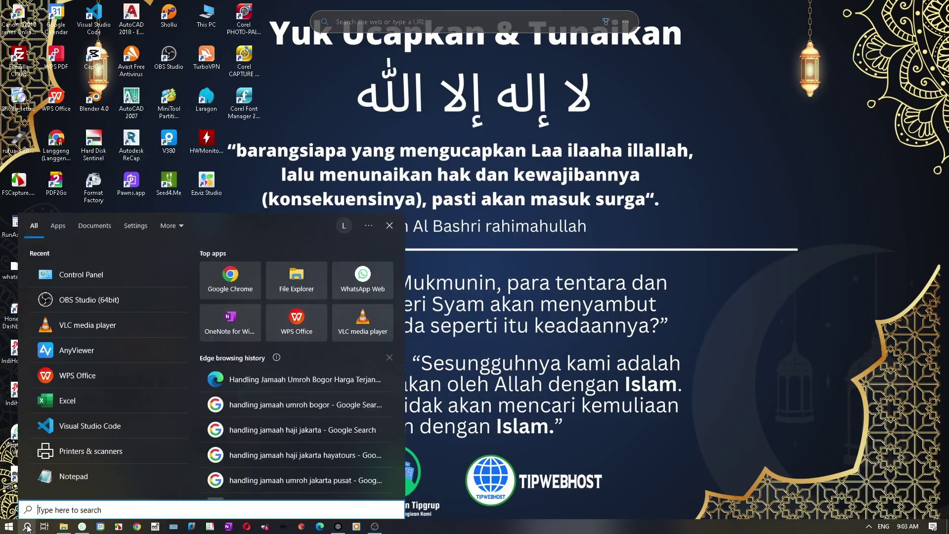
text(prin)
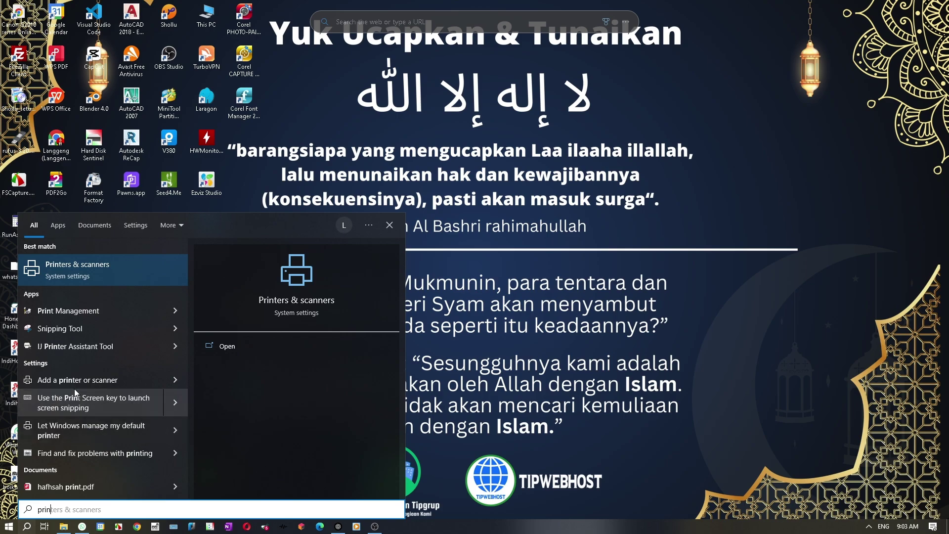
click(106, 278)
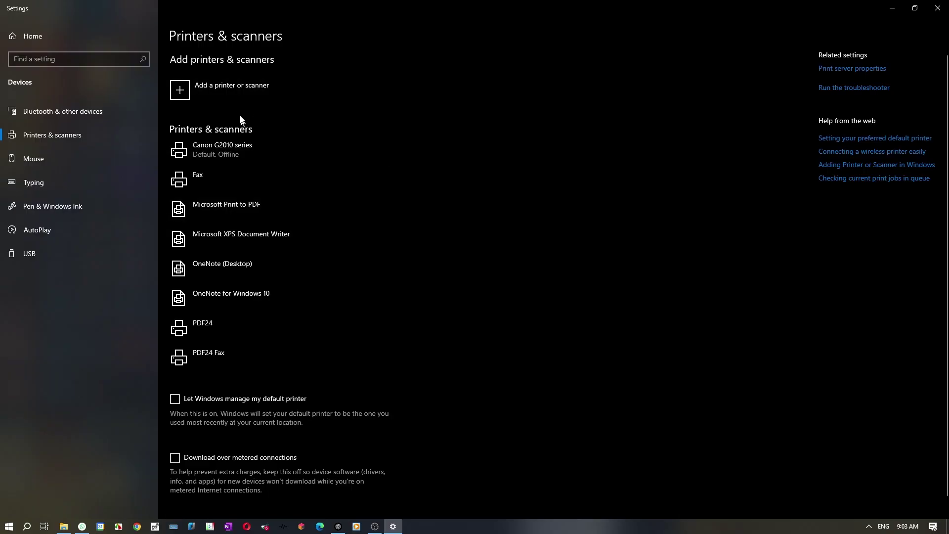
scroll(292, 331, down, 2)
scroll(352, 318, up, 2)
click(852, 69)
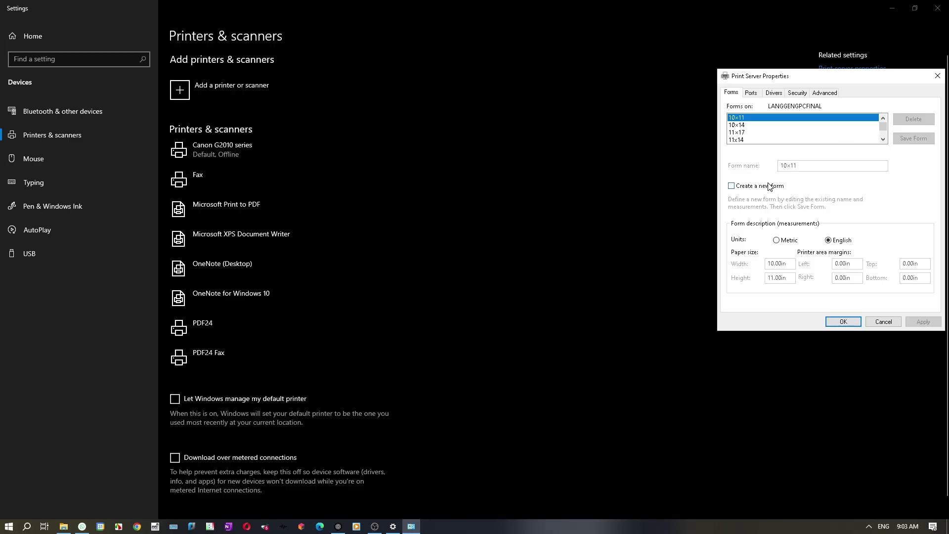
Find and select the f4 paper form in the print server's list of forms
click(733, 186)
click(745, 183)
scroll(886, 128, down, 15)
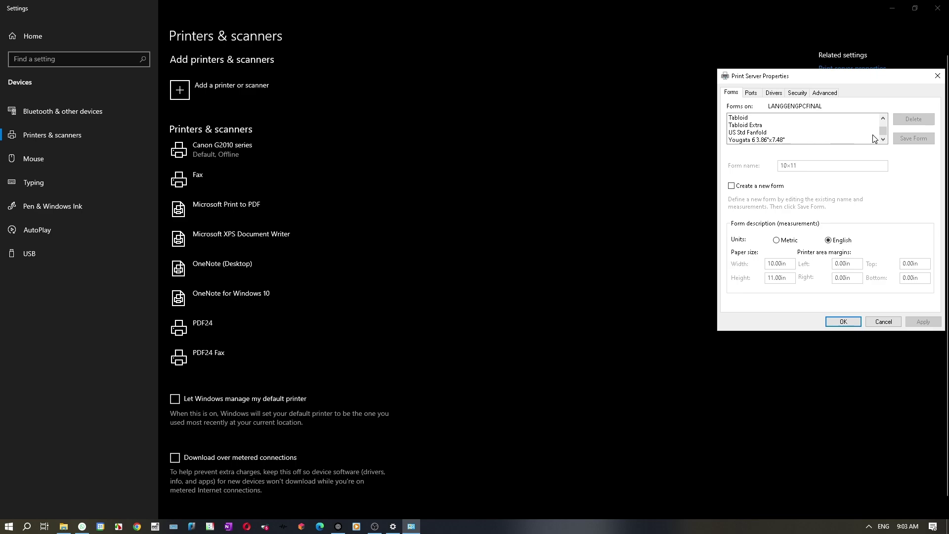
click(783, 132)
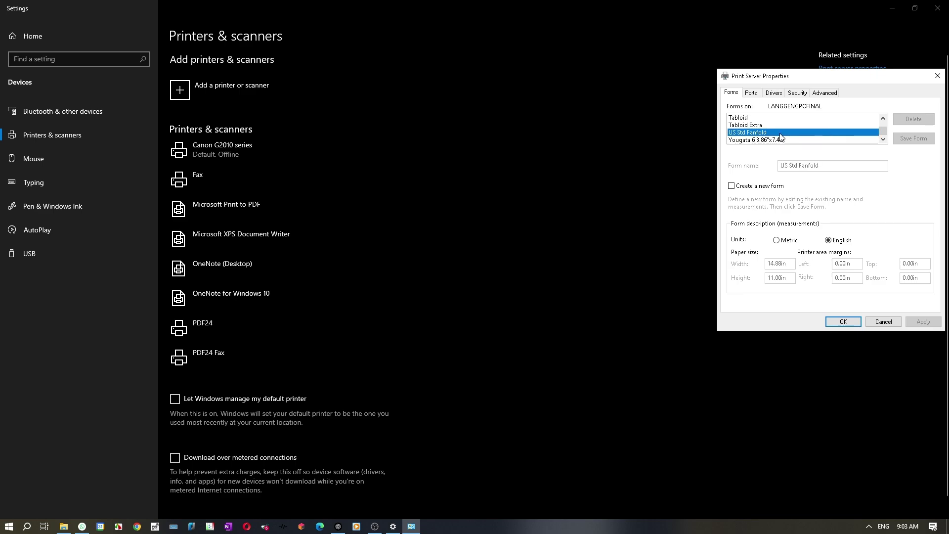
key(f)
click(750, 124)
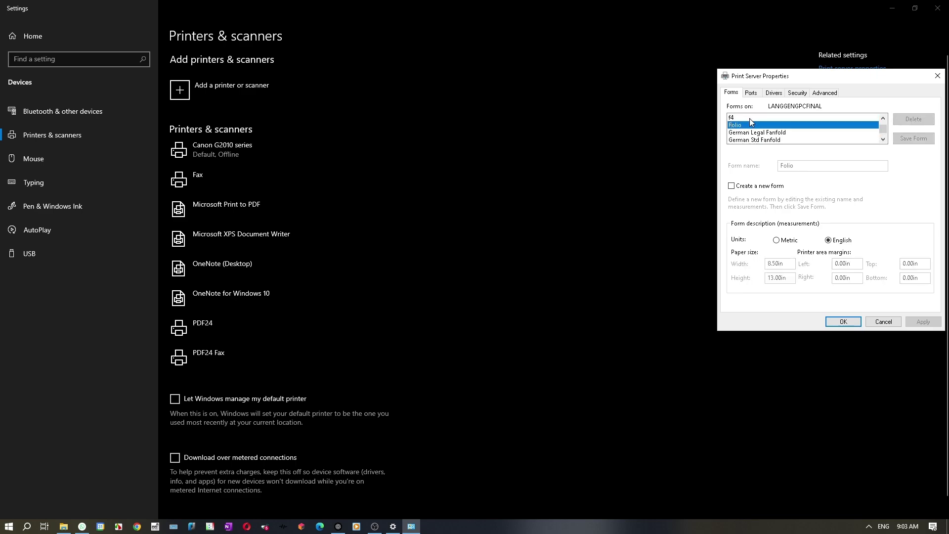
click(750, 118)
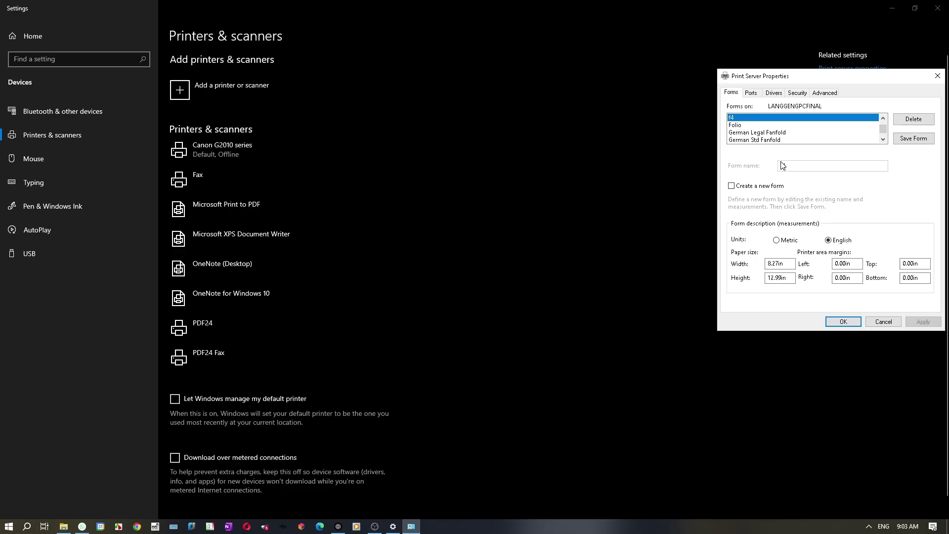
Enable creating a new form named f4 in metric units, with a paper width of 21 cm and height of 33 cm
click(770, 187)
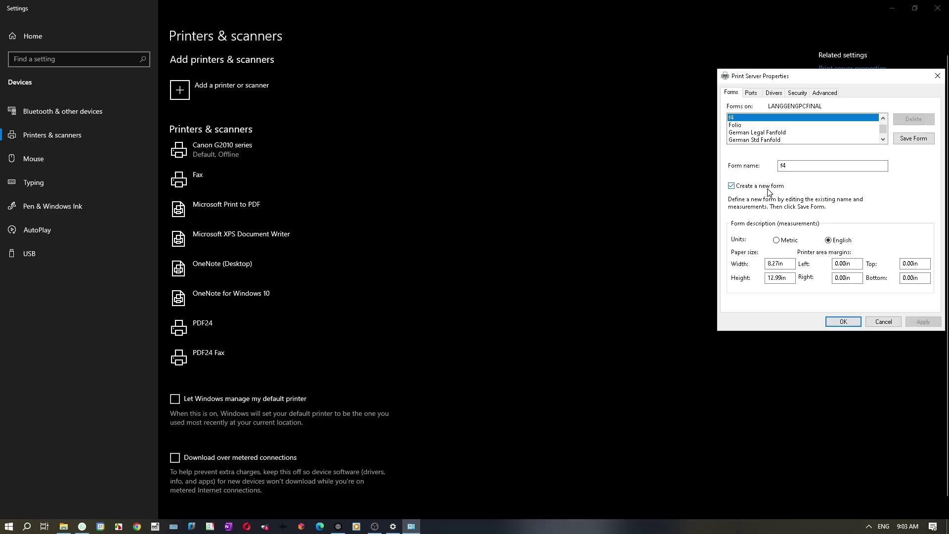
click(791, 167)
click(789, 265)
click(777, 241)
click(787, 264)
drag(792, 266, 757, 267)
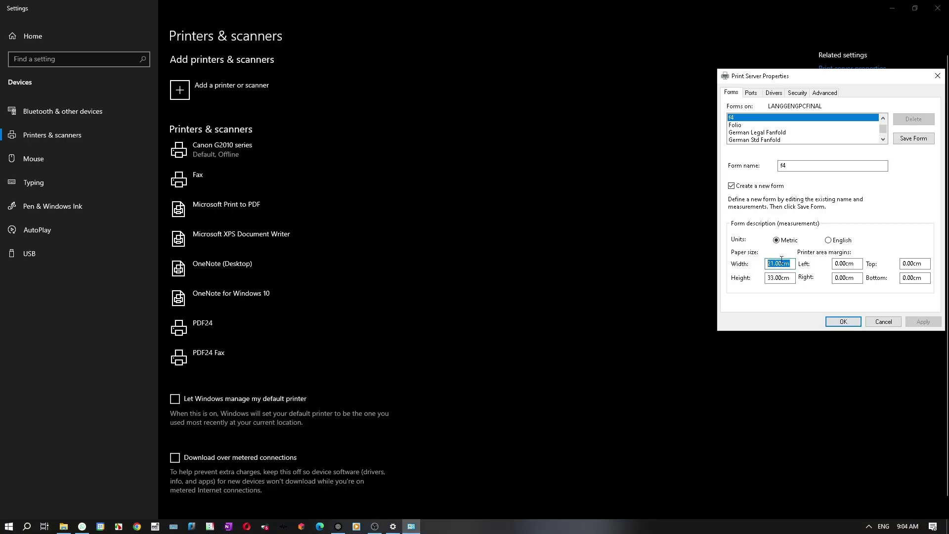
text(2)
double_click(789, 277)
text(33)
Select the German Legal Fanfold and Folio forms in turn, reselect f4, and accept the print server properties
click(805, 132)
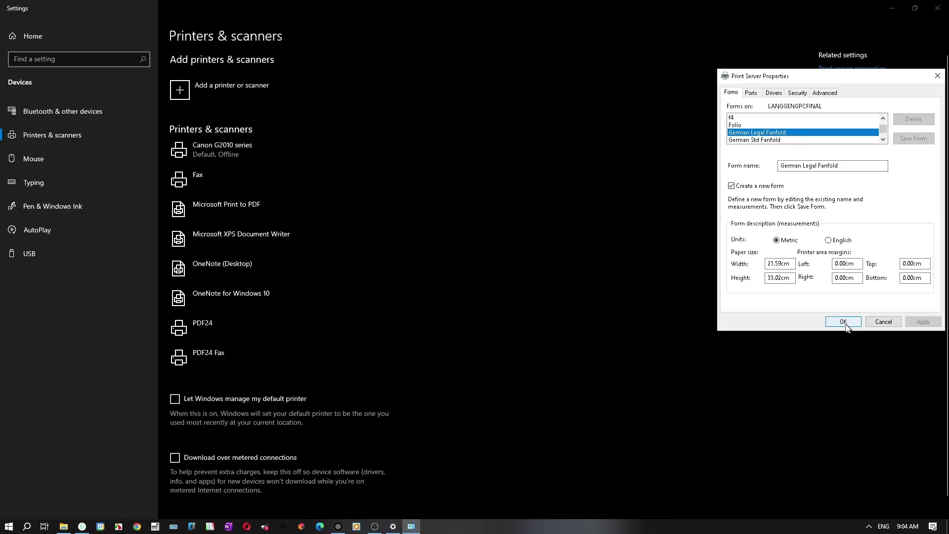
click(740, 126)
click(739, 119)
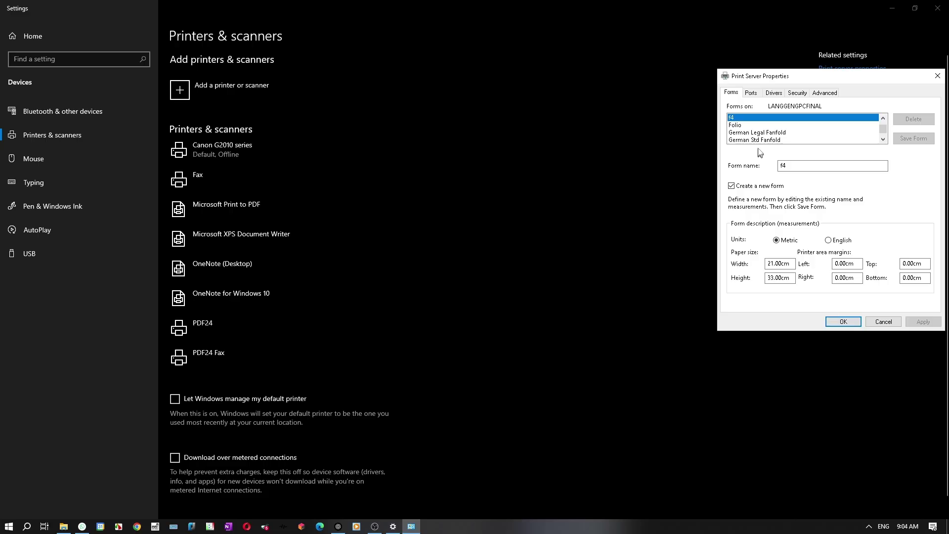
click(833, 322)
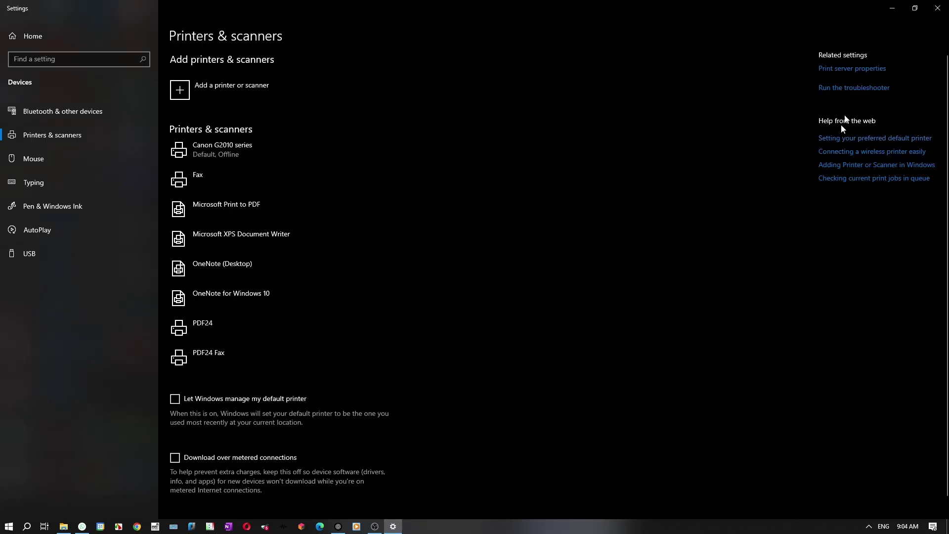
Reopen the print server properties and create a new form named "a" based on the 11×17 form
click(842, 76)
click(780, 135)
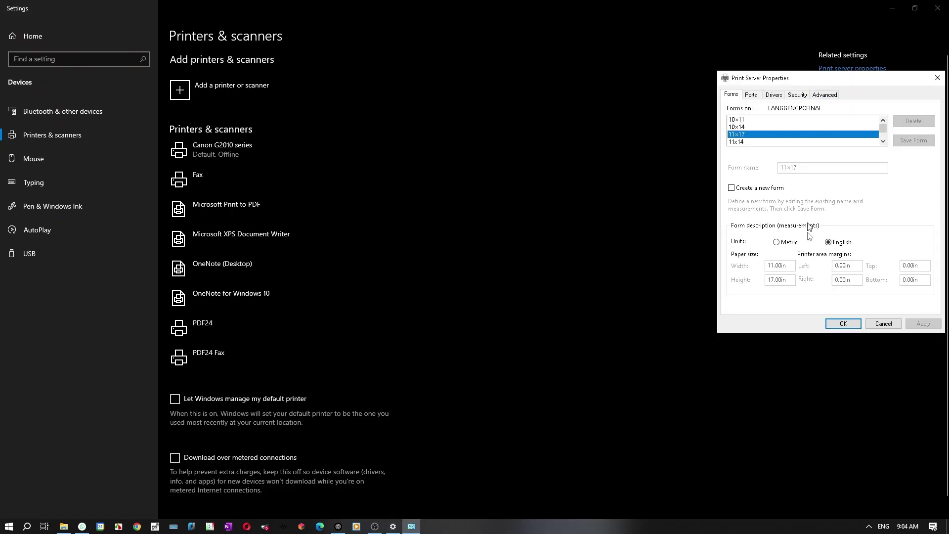
click(731, 188)
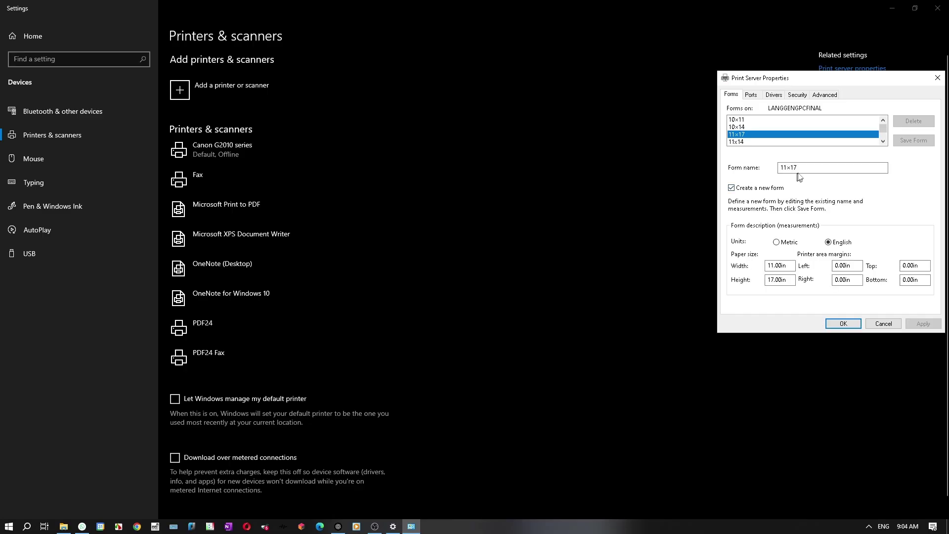
double_click(794, 168)
text(a)
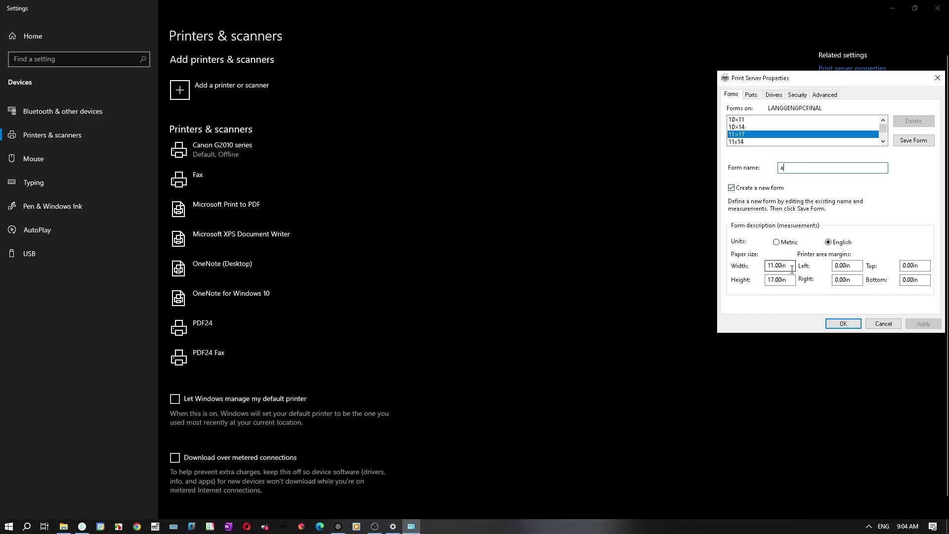
click(830, 323)
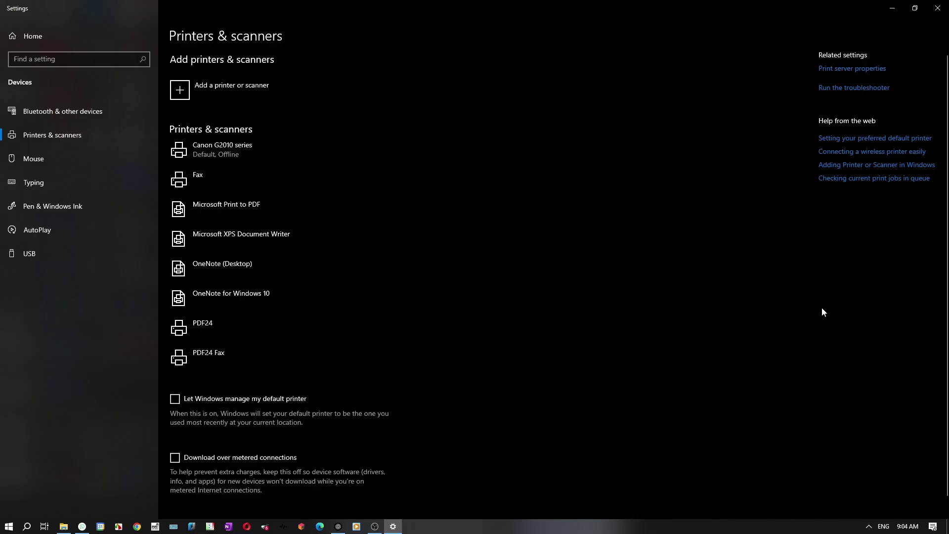
Check the forms "a" and f4 in the print server properties, closing the dialog after each check
click(847, 68)
key(a)
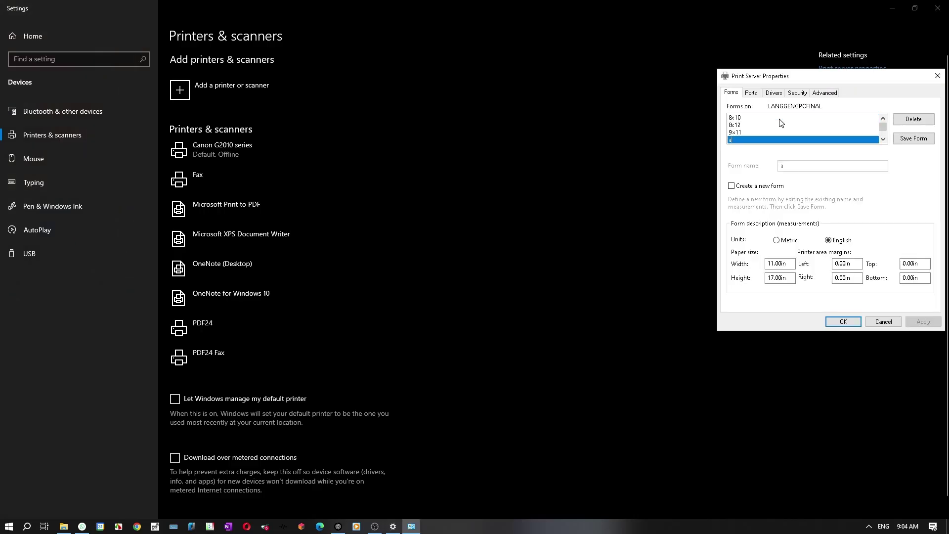
key(Escape)
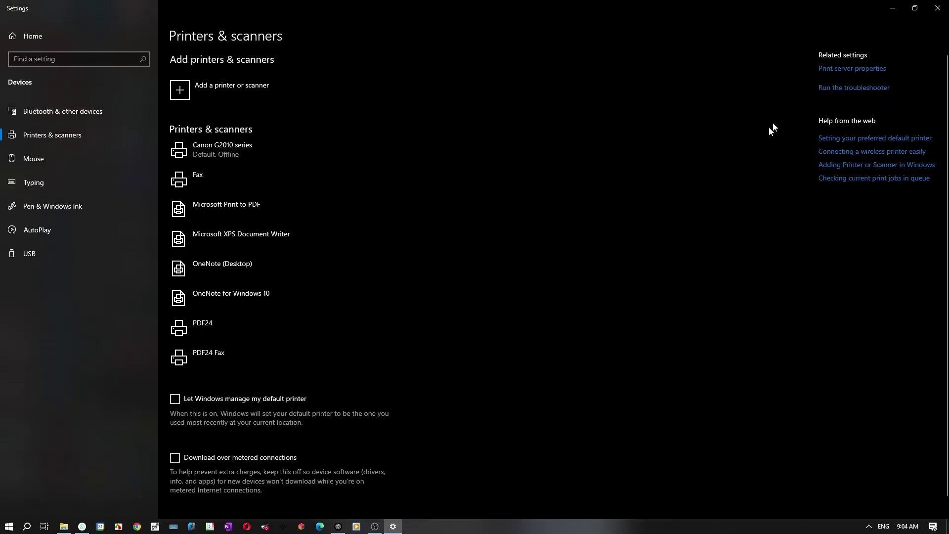
click(836, 69)
key(f)
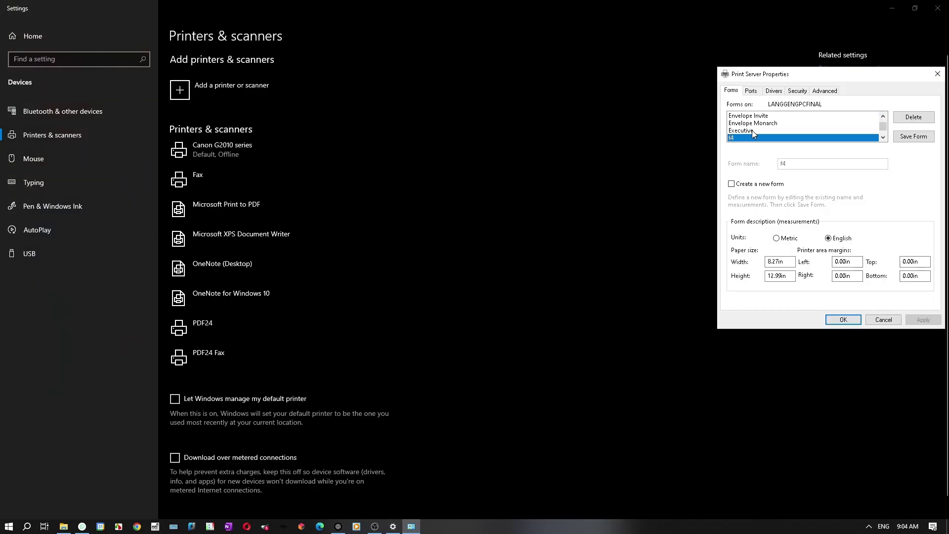
key(Escape)
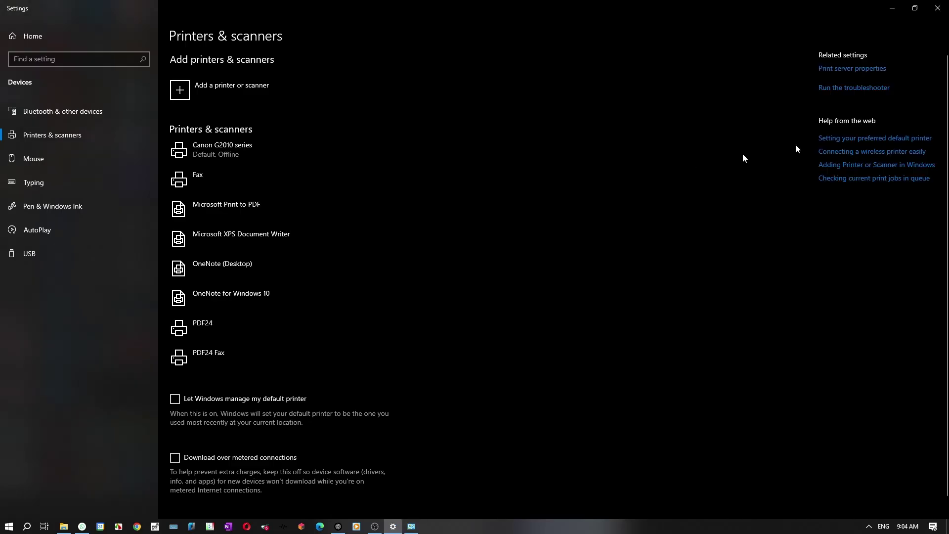
scroll(307, 300, down, 1)
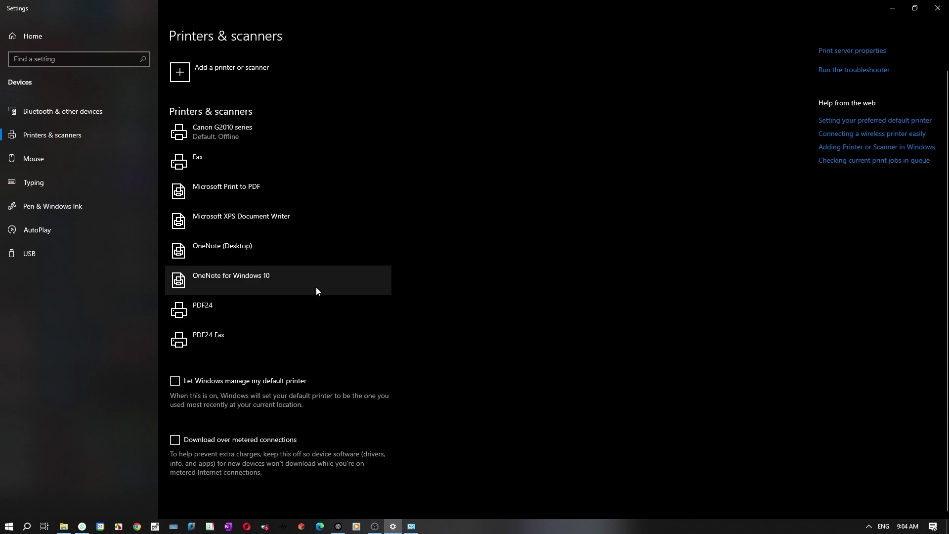
Close the Settings window and the print server properties, and refresh the desktop
click(941, 6)
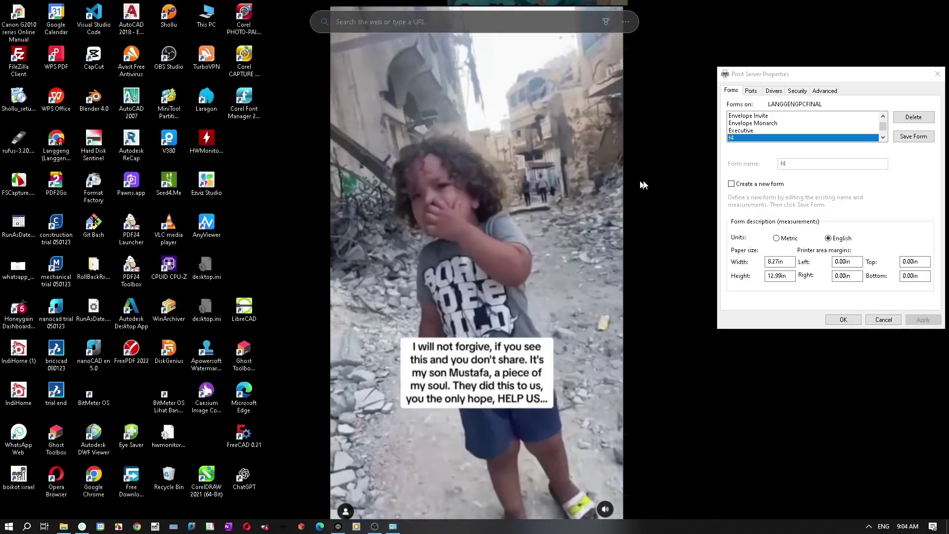
click(938, 74)
right_click(534, 191)
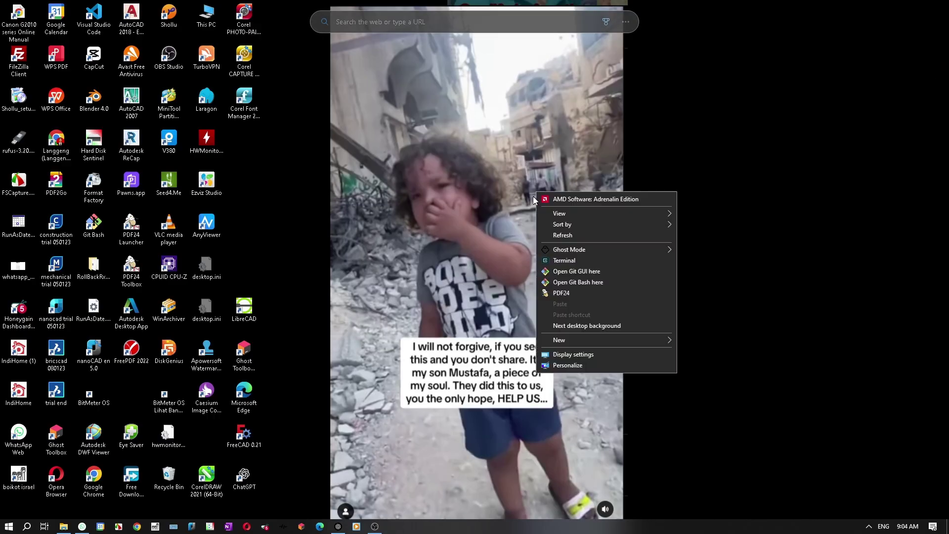
click(554, 238)
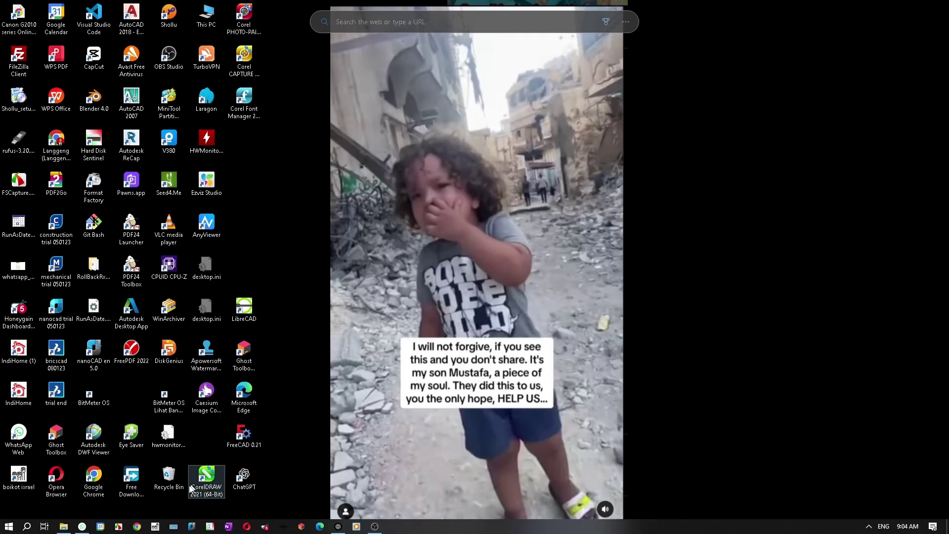
Launch Google Chrome without choosing a profile, and open the list of installed programs in Control Panel
click(137, 527)
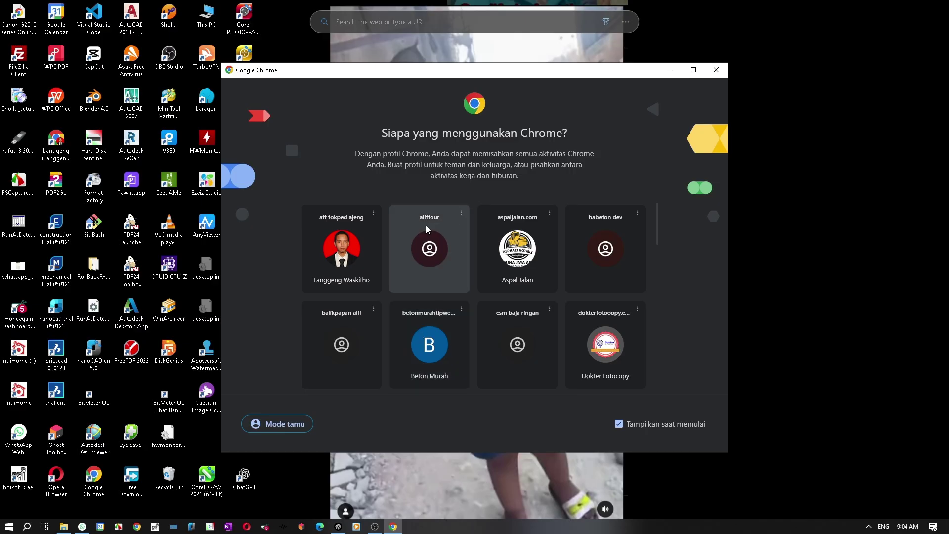
click(762, 195)
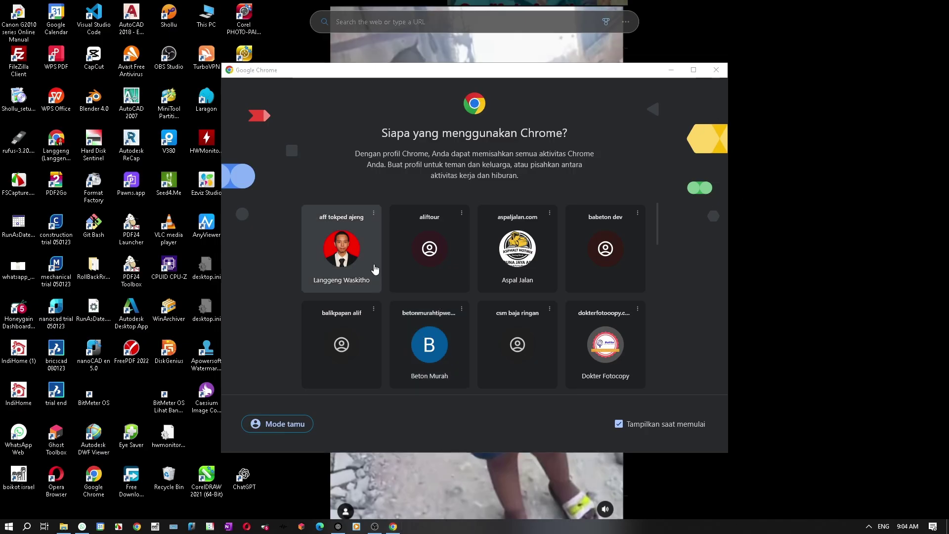
click(27, 526)
text(con)
key(Return)
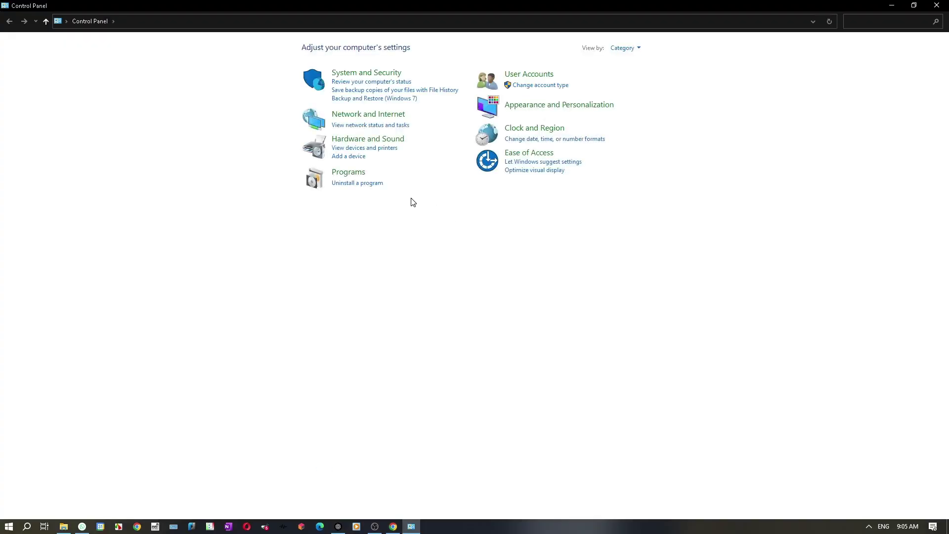
click(364, 184)
Look through the installed programs for Microsoft Office entries, checking the en-us and id-id Microsoft 365 items
click(243, 166)
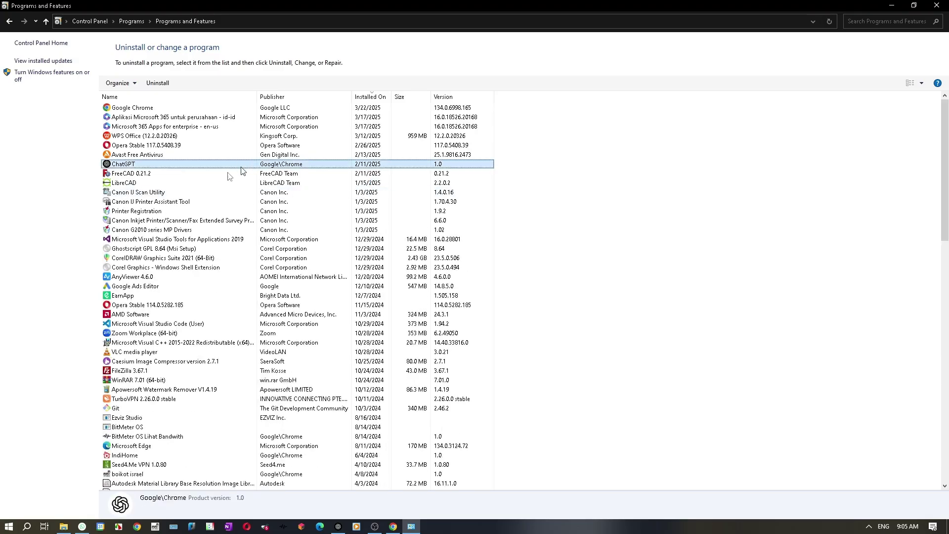
click(210, 128)
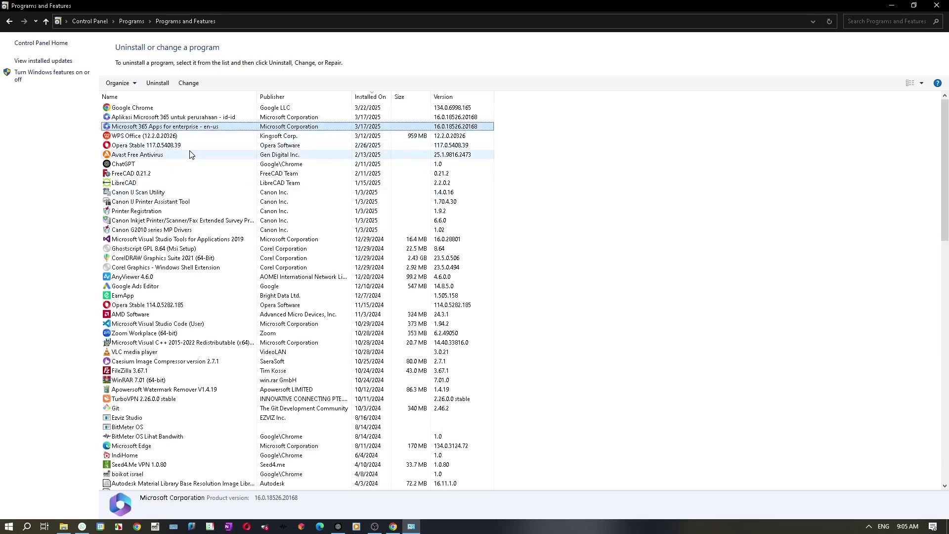
click(197, 119)
scroll(192, 126, down, 14)
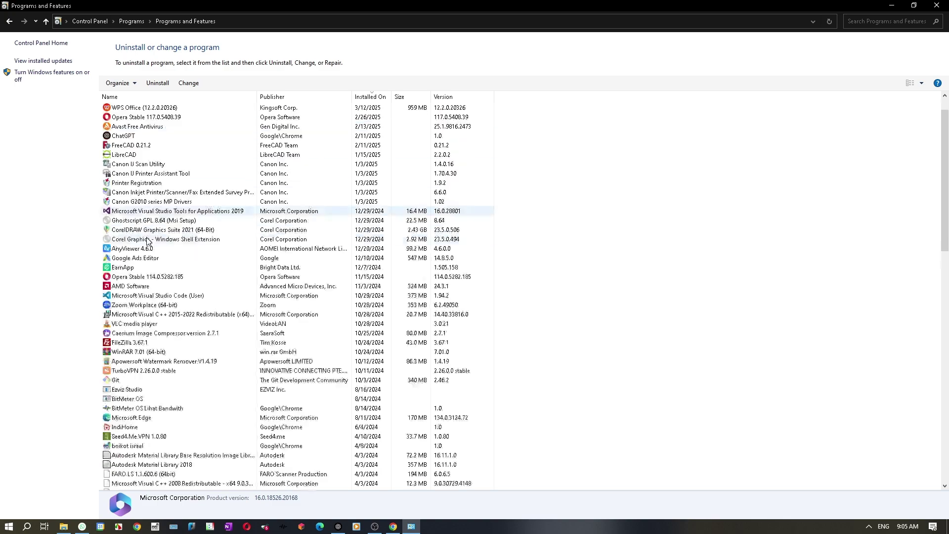
scroll(143, 247, down, 5)
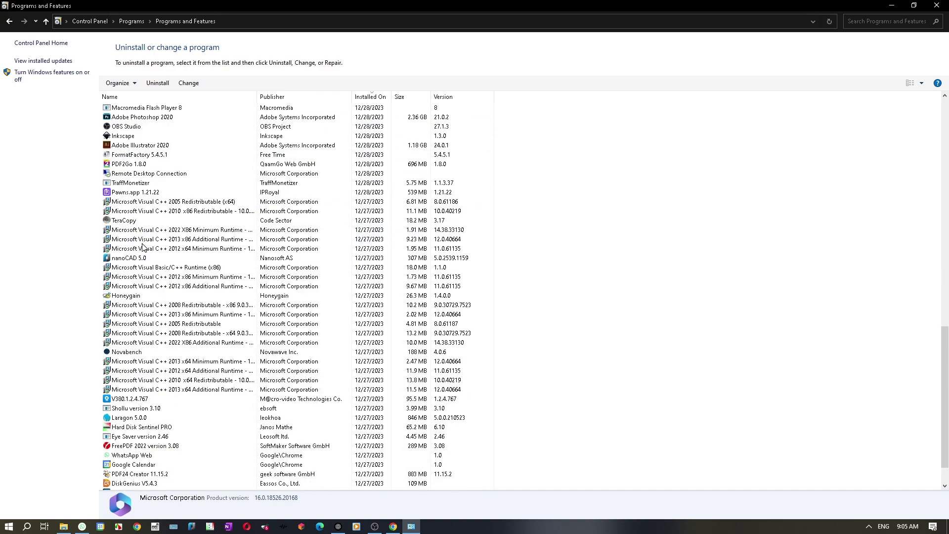
scroll(143, 248, down, 1)
scroll(164, 257, up, 10)
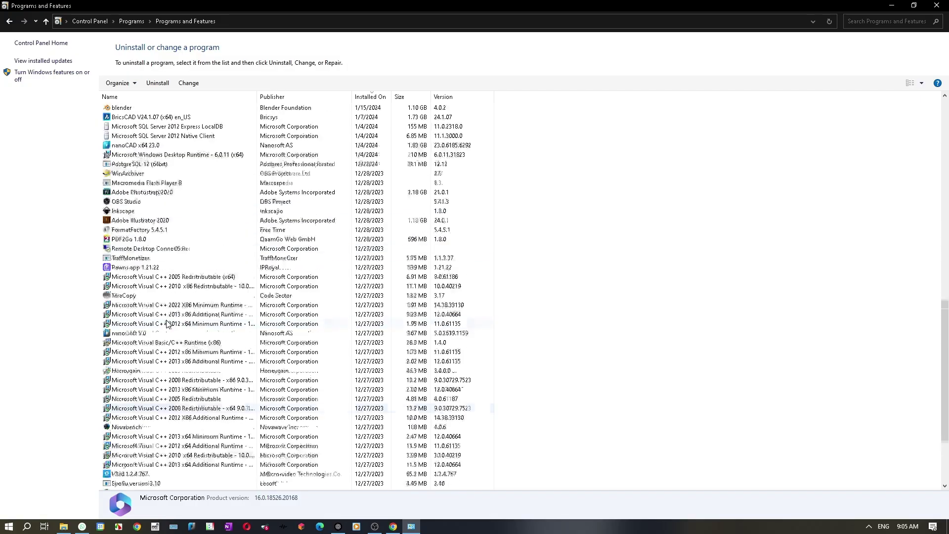
scroll(165, 323, up, 13)
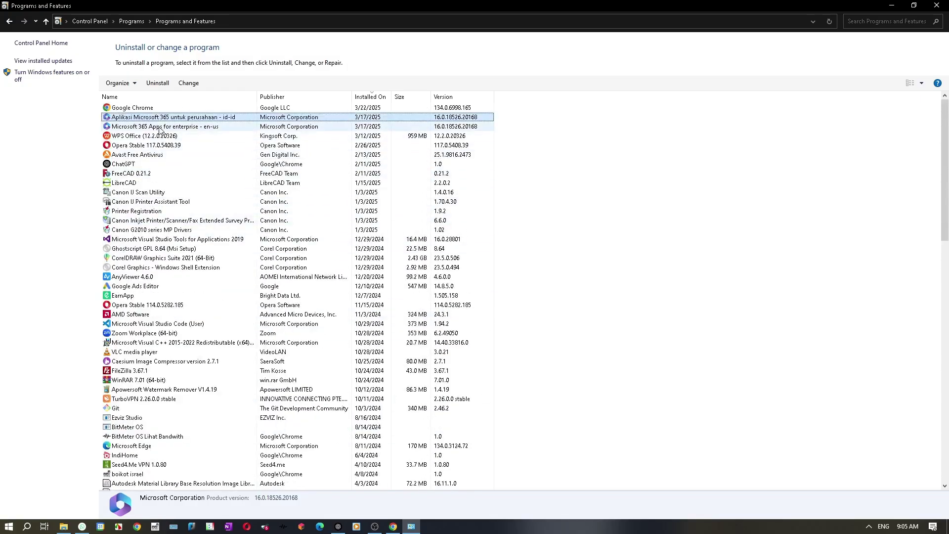
Inspect the two Microsoft 365 entries, WPS Office and Microsoft Visual Studio Tools for Applications 2019 in the program list
right_click(161, 118)
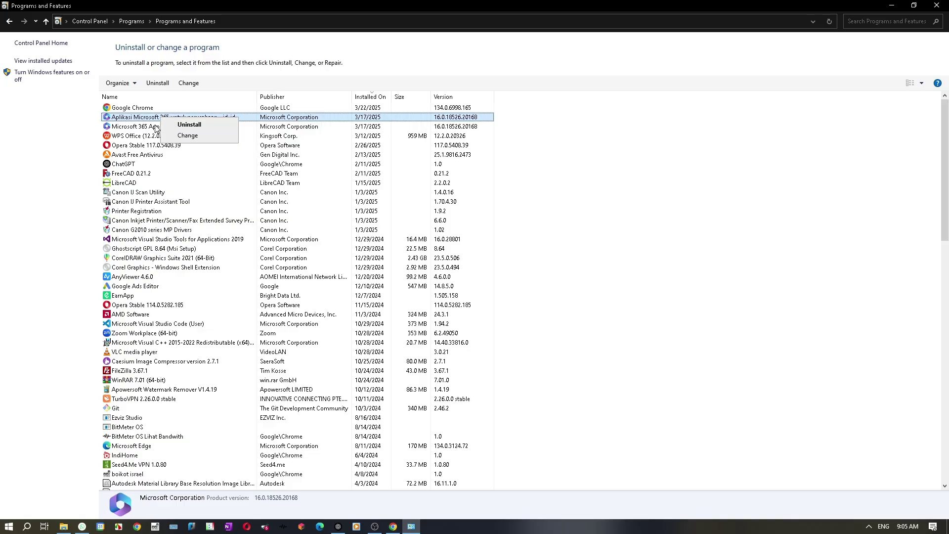
click(144, 126)
click(218, 117)
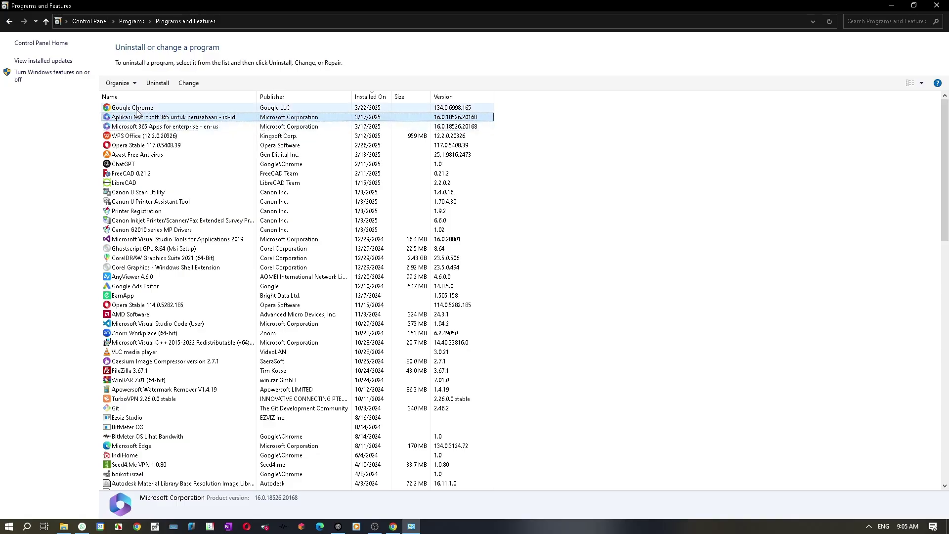
click(154, 127)
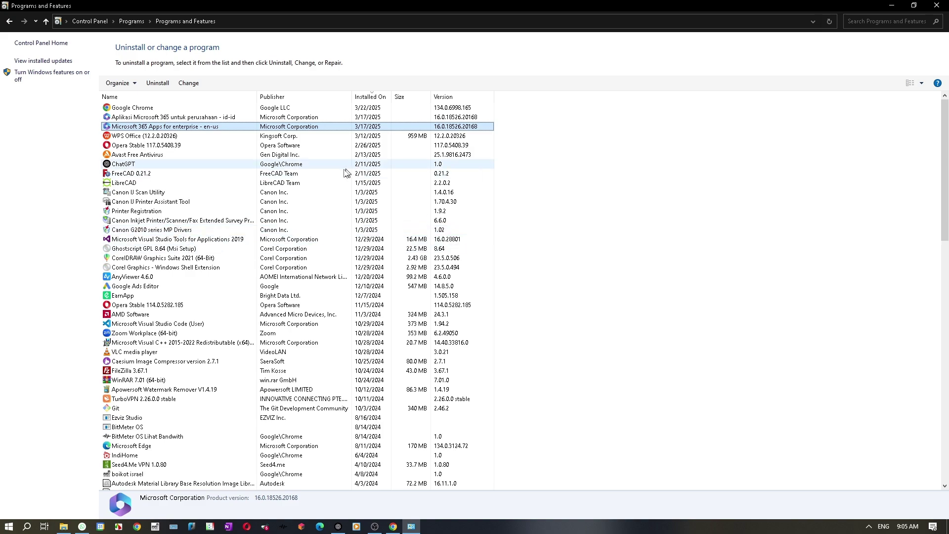
click(384, 139)
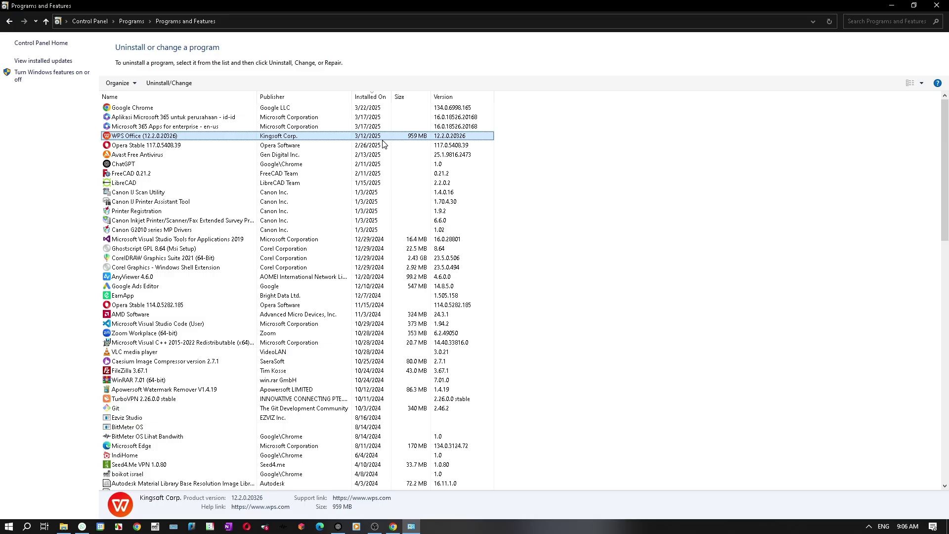
key(Up)
key(Up)
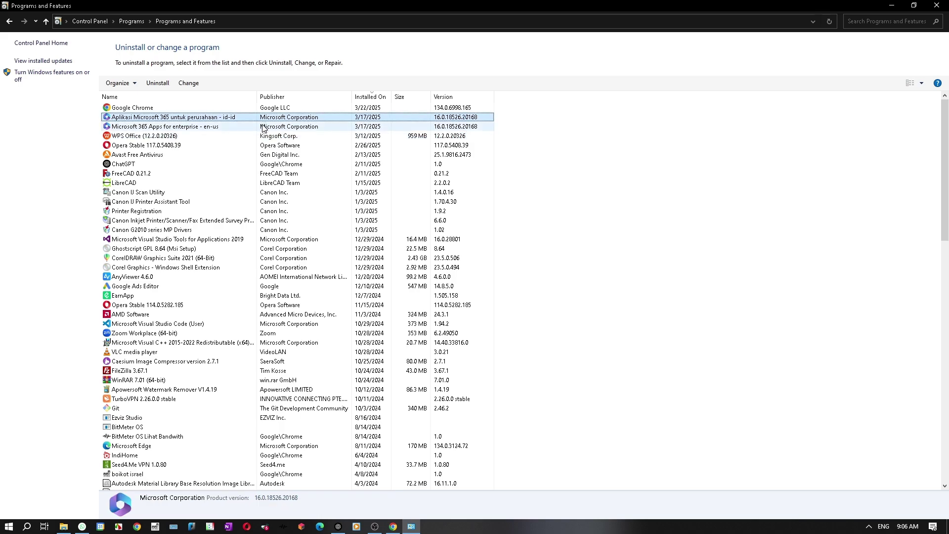
key(Down)
click(277, 239)
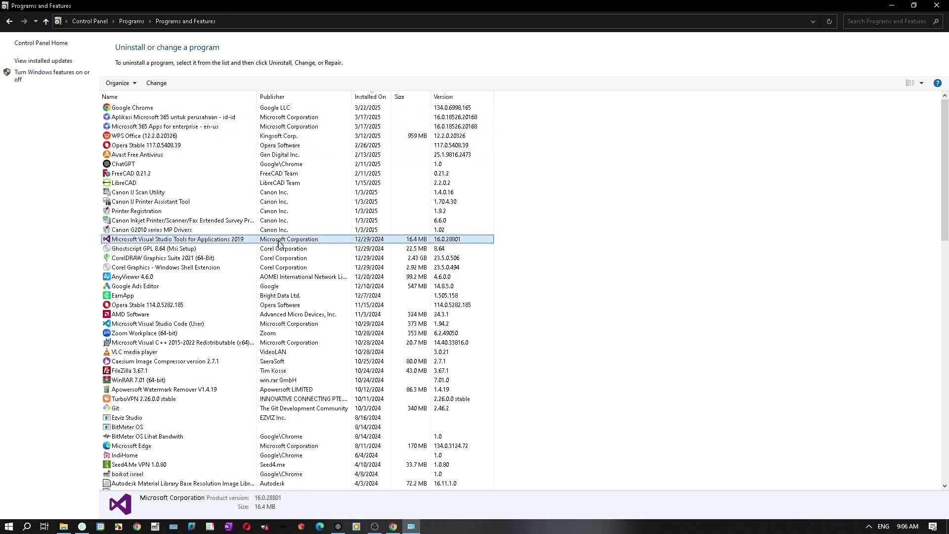
Switch to Google Chrome and open a browser window with the Kemang Pratama profile
click(393, 528)
click(393, 528)
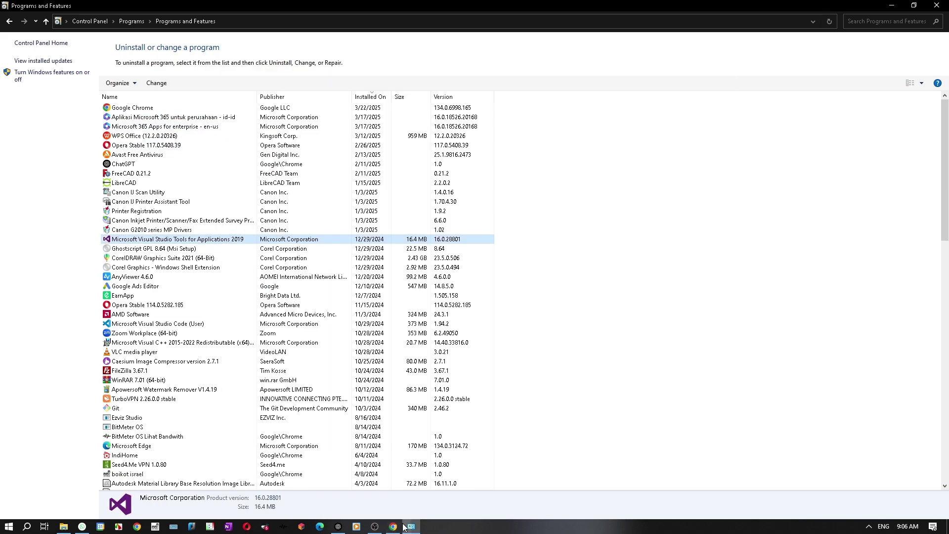
click(392, 527)
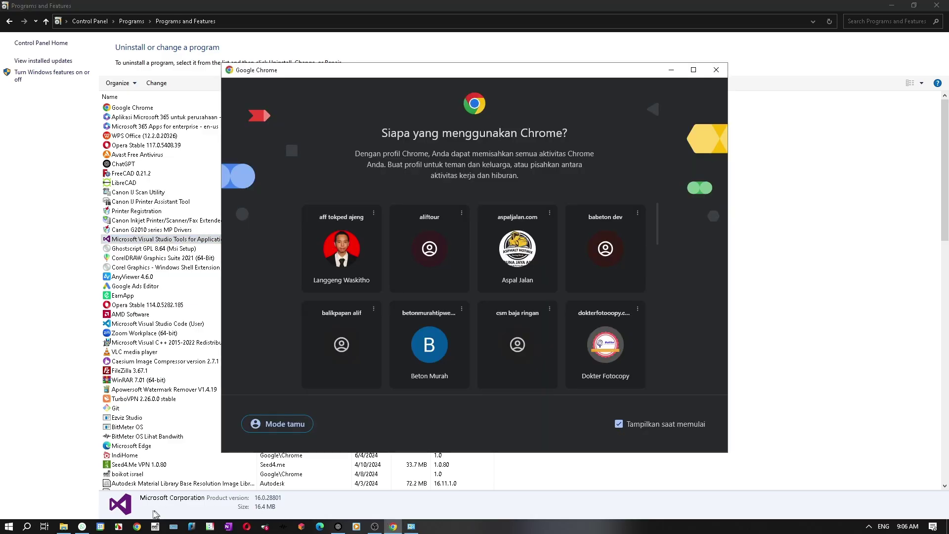
click(374, 528)
click(375, 527)
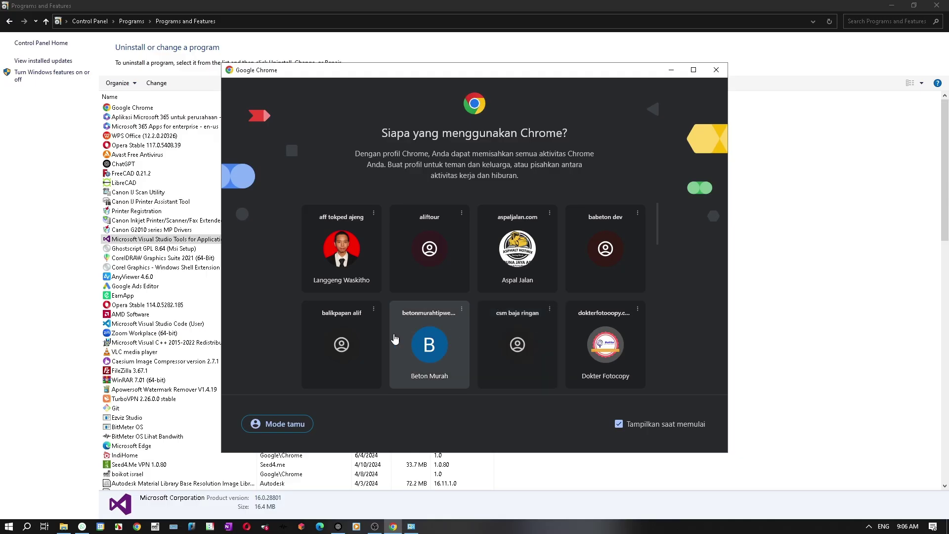
scroll(393, 334, down, 2)
scroll(393, 334, down, 2)
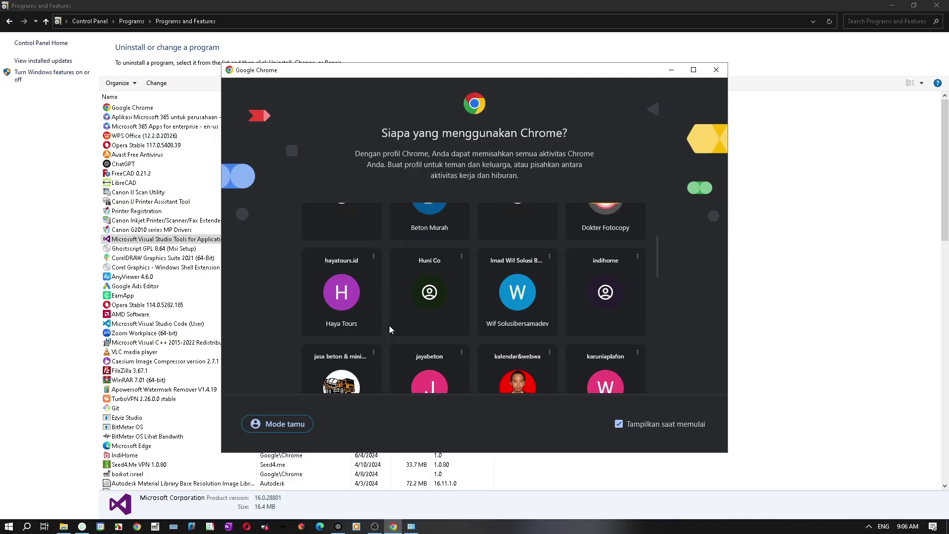
scroll(477, 342, down, 1)
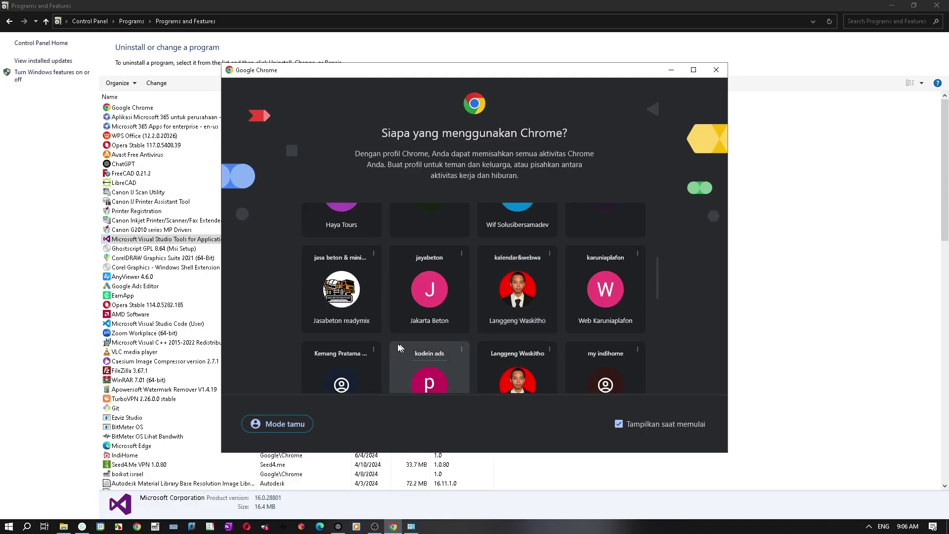
click(344, 378)
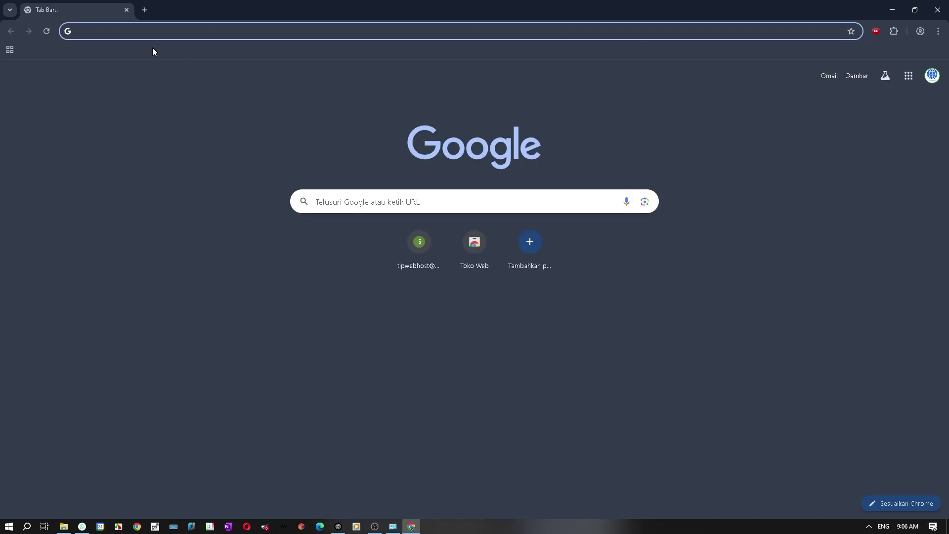
Search Google for "login office"
click(165, 34)
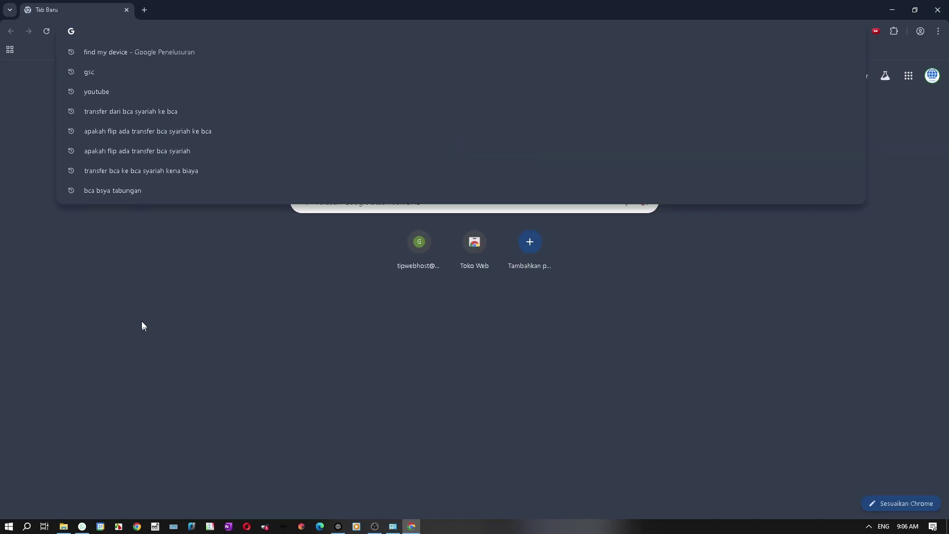
click(143, 302)
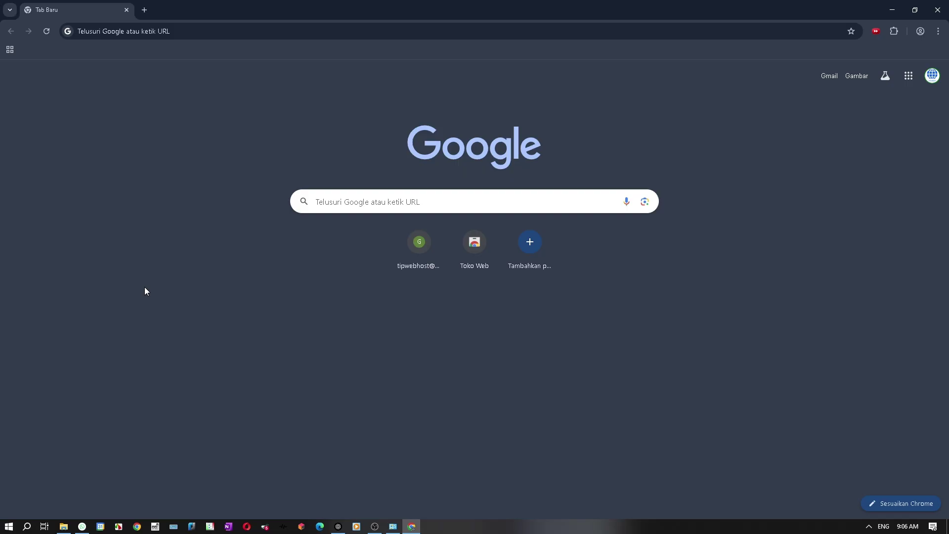
click(143, 38)
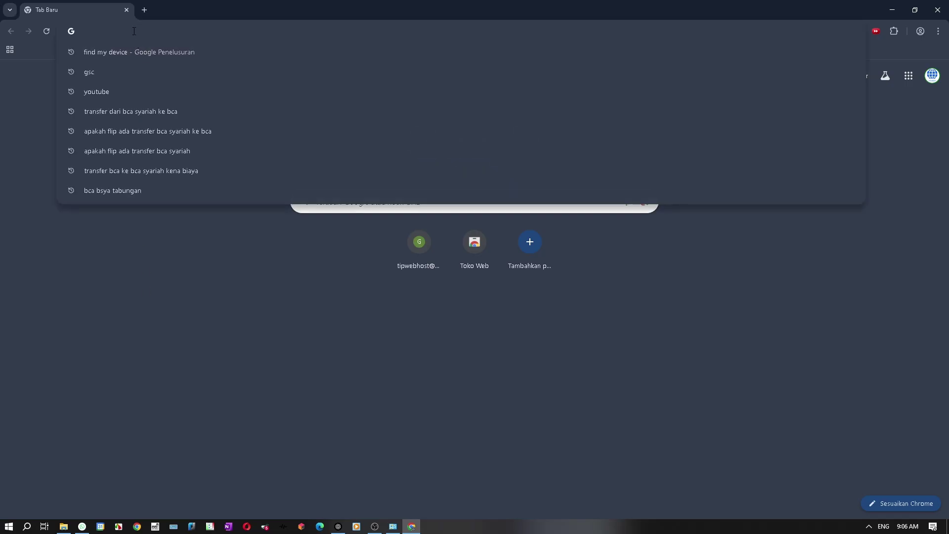
text(login o)
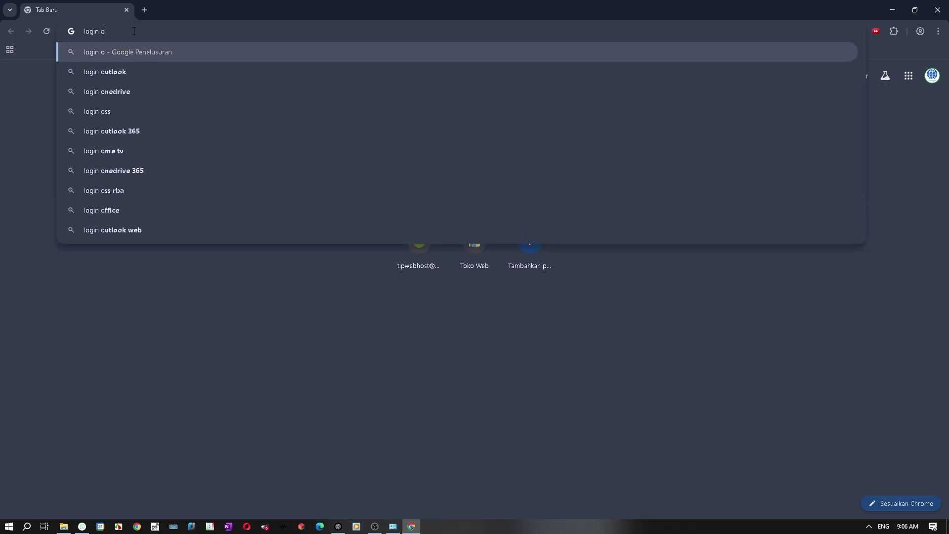
text(ffice)
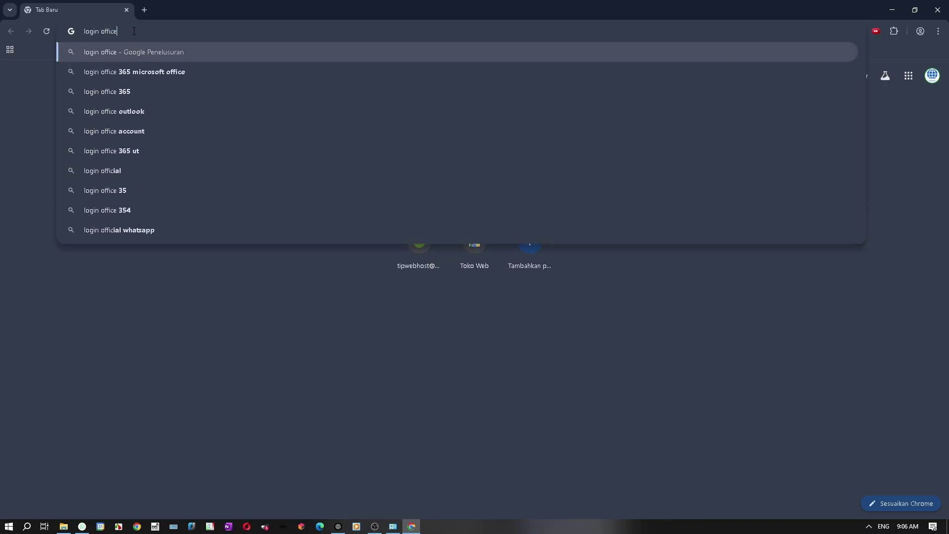
key(Return)
Visit the main Microsoft 365 Copilot search result, return to the results, and open its Login sublink
click(206, 168)
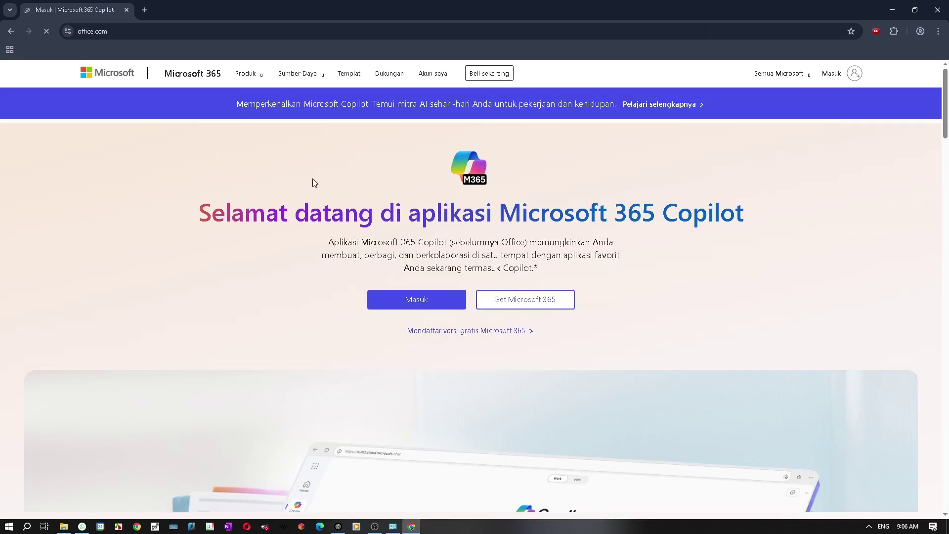
click(11, 31)
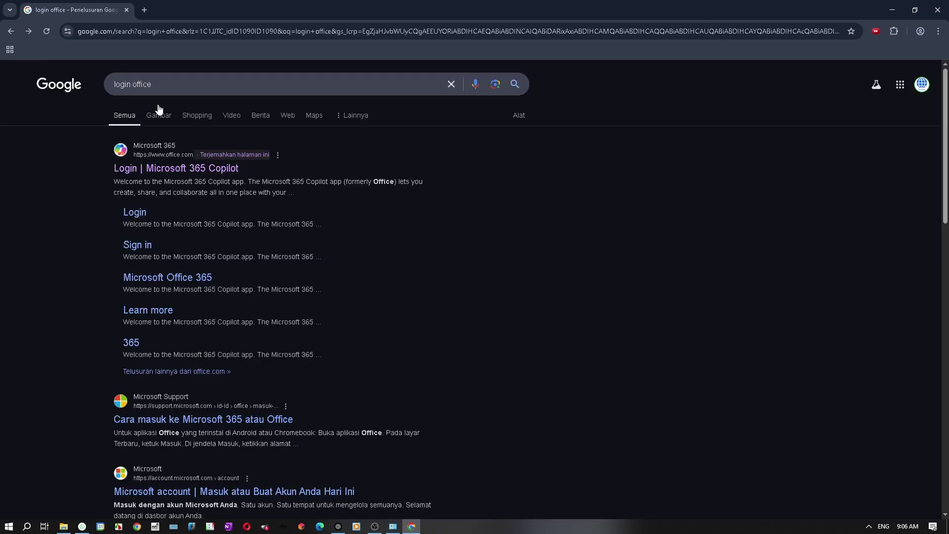
click(200, 82)
click(1, 324)
click(136, 213)
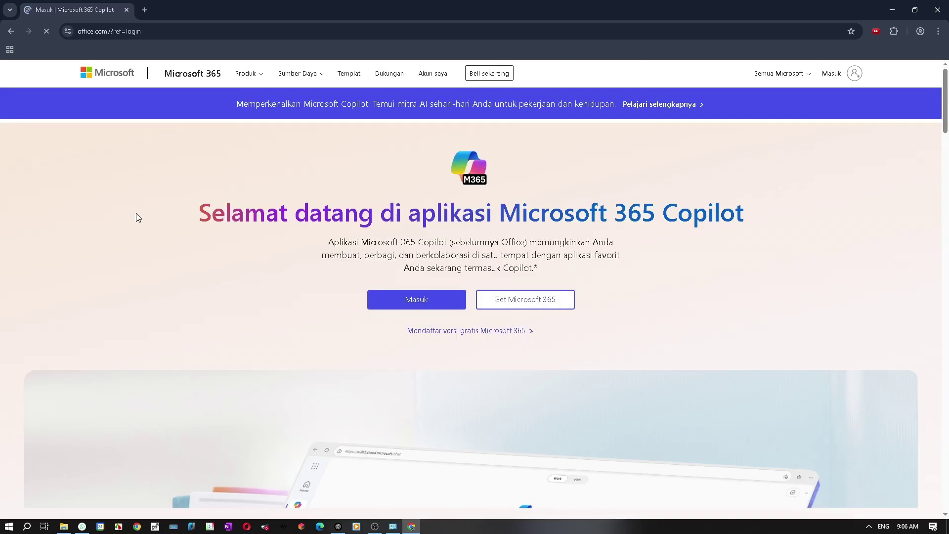
Sign in to Microsoft 365 Copilot, dismissing the welcome dialog, and show the signed-in account's details
click(411, 302)
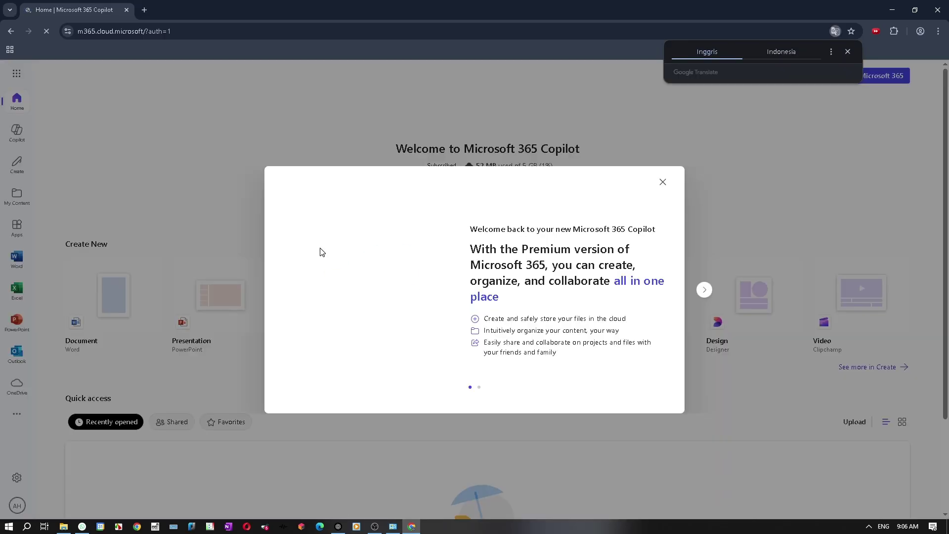
click(663, 182)
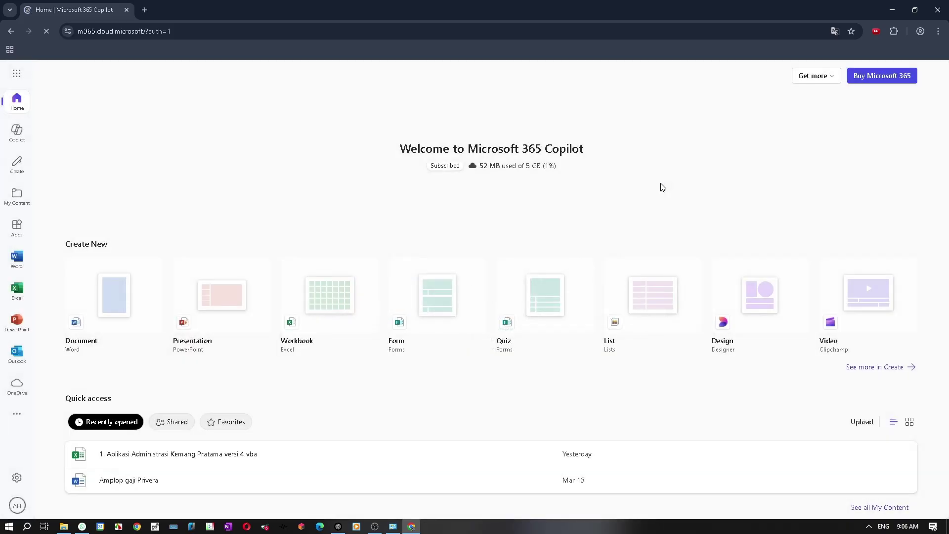
click(17, 505)
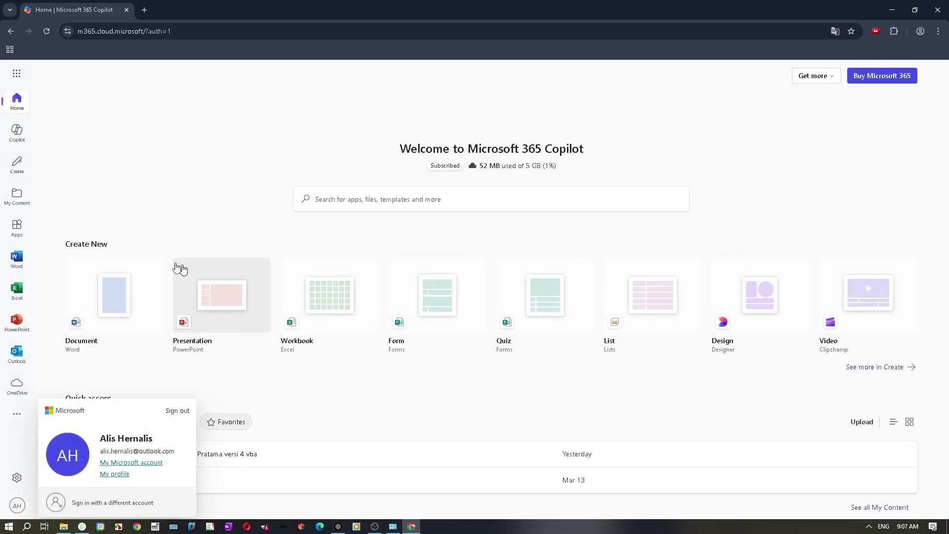
Open a new incognito browser window and load gmail.com
click(145, 10)
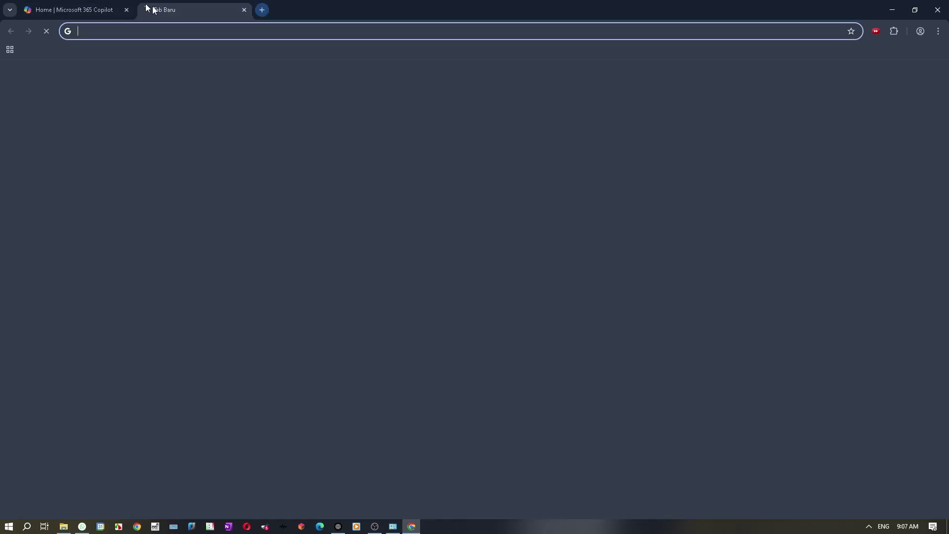
click(938, 32)
click(898, 81)
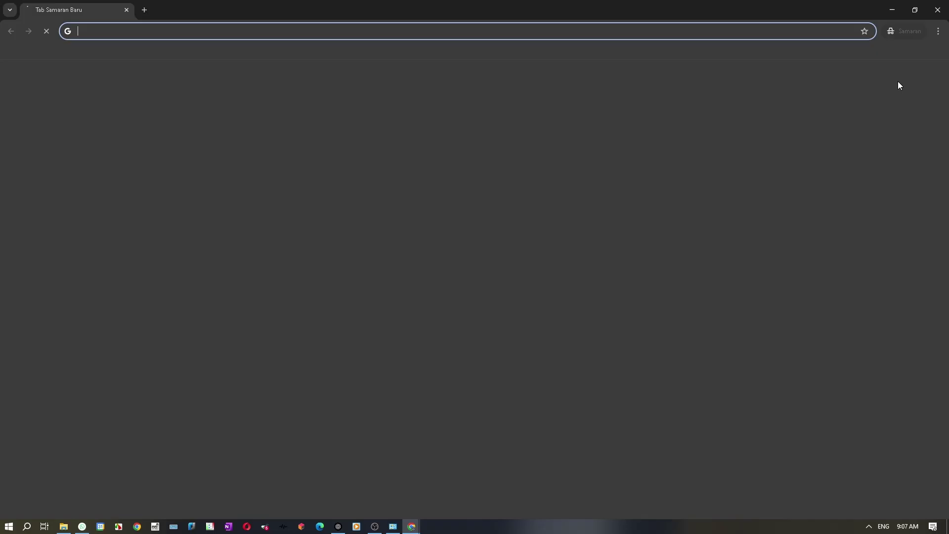
text(gmail.com)
key(Return)
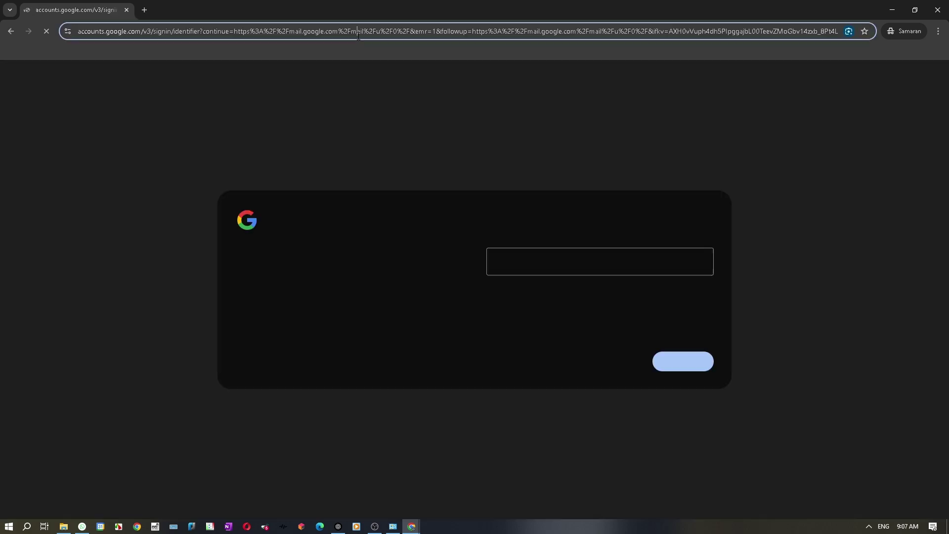
Search for "office login", open the Microsoft 365 Copilot page, and bring up the Microsoft account sign-in form
click(359, 34)
text(offic)
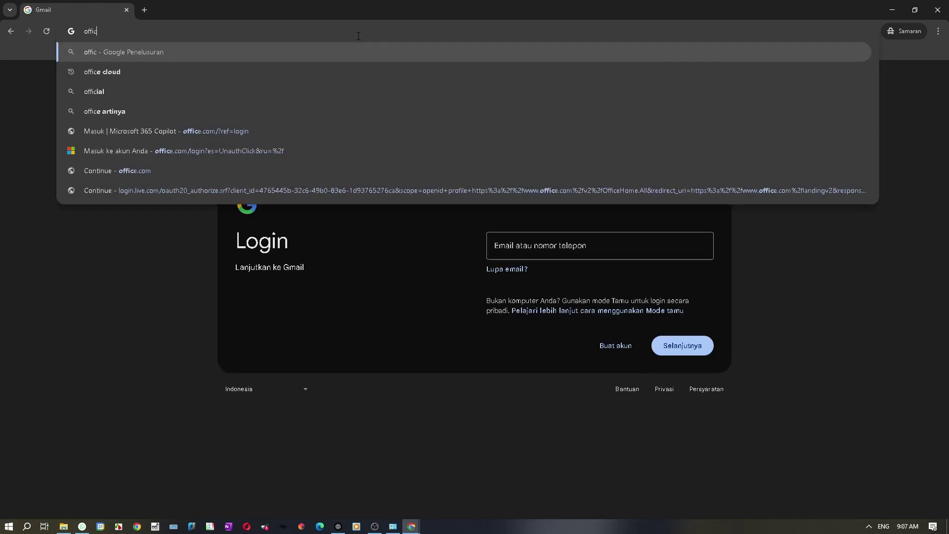
text(e login)
key(Return)
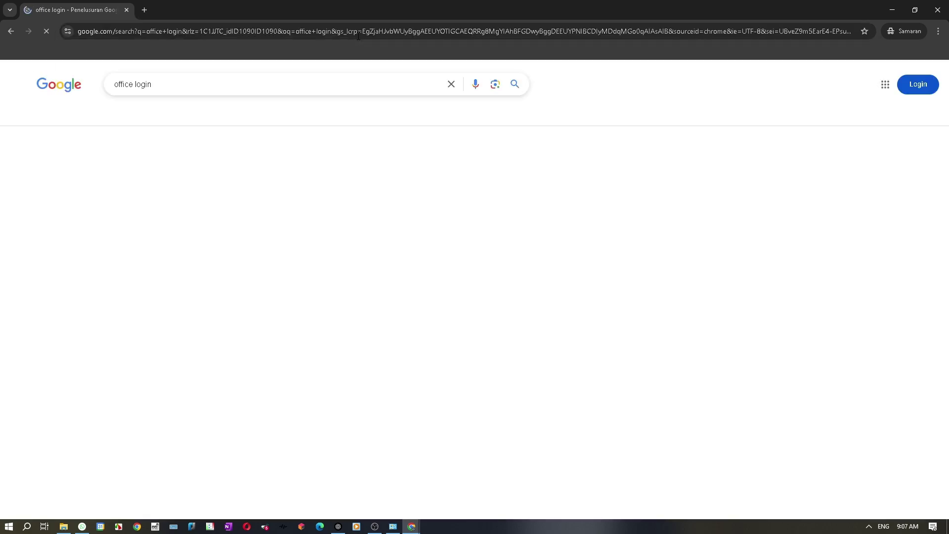
click(227, 169)
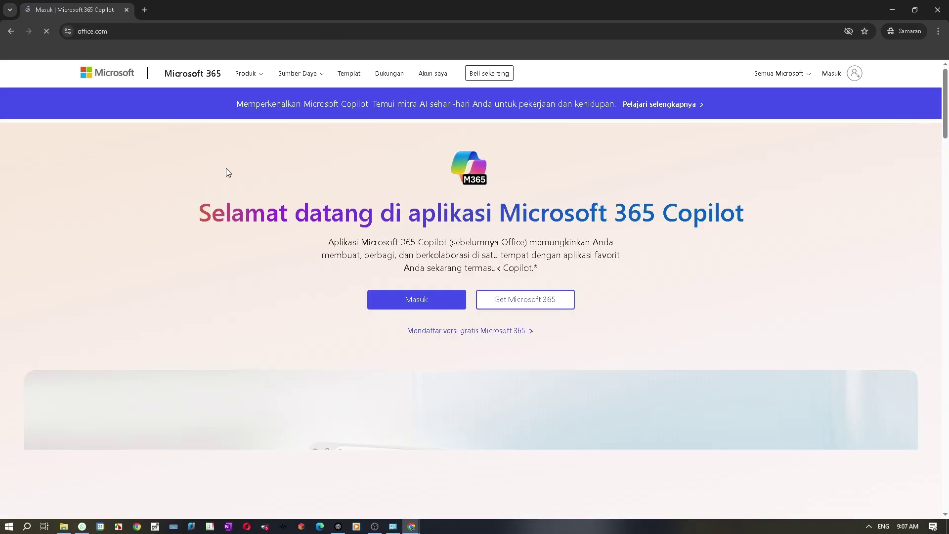
click(400, 303)
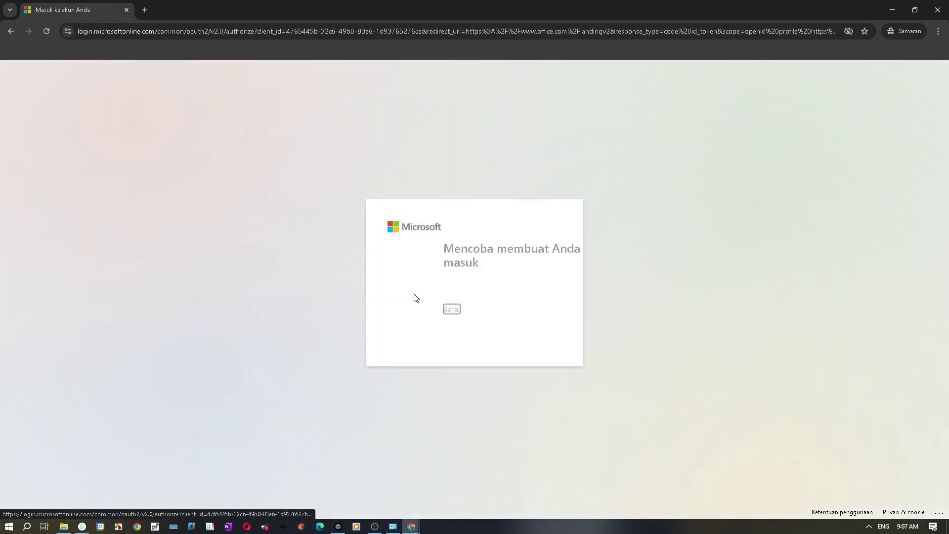
click(417, 253)
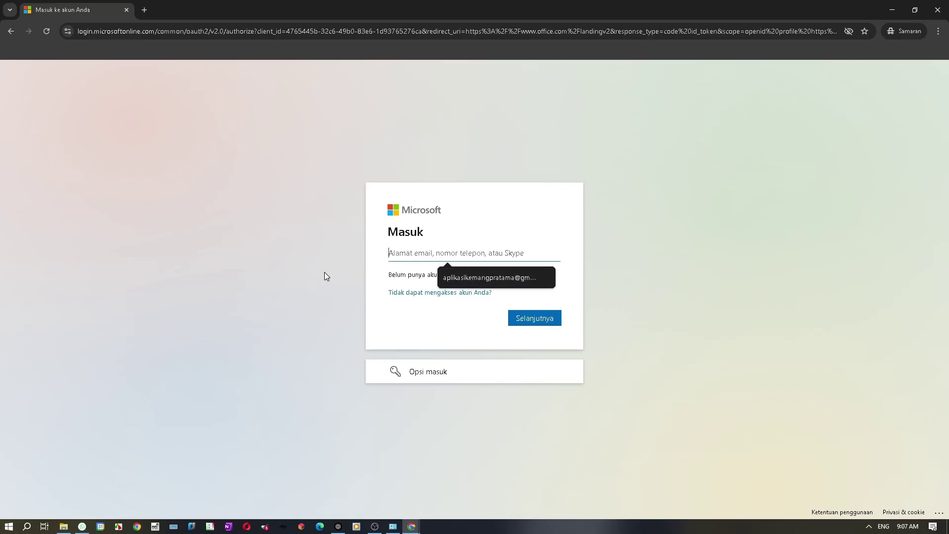
View the Install Premium Microsoft 365 apps plans in the signed-in window, close the blank tab, and return to the incognito sign-in form
click(893, 10)
click(107, 11)
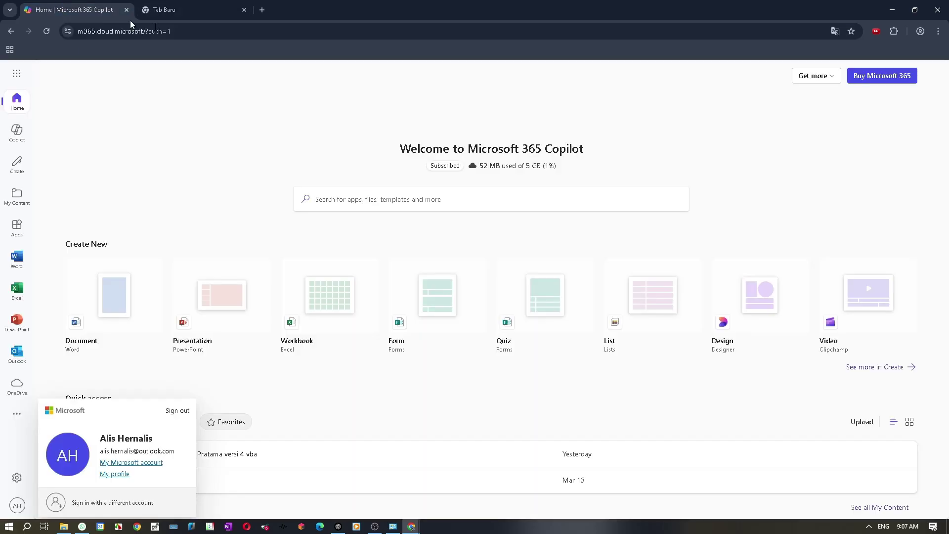
click(825, 77)
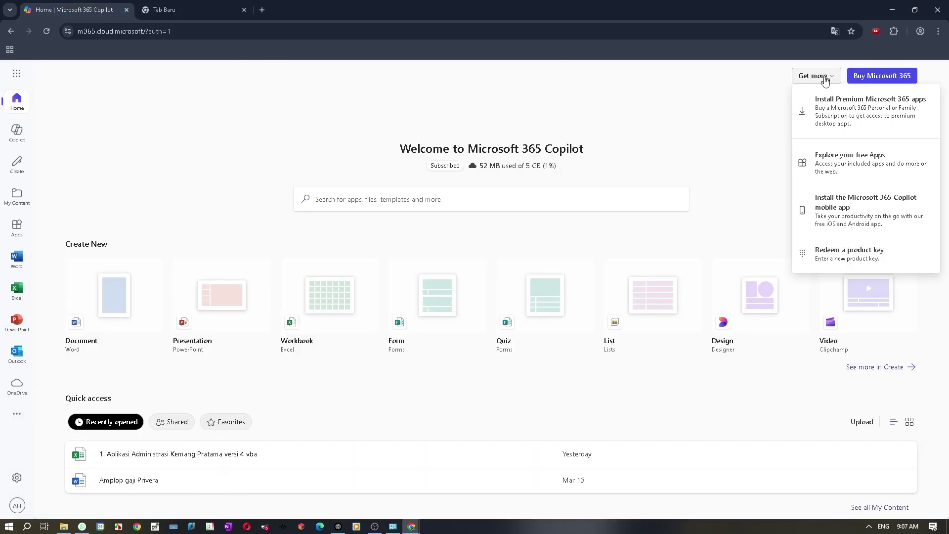
click(832, 110)
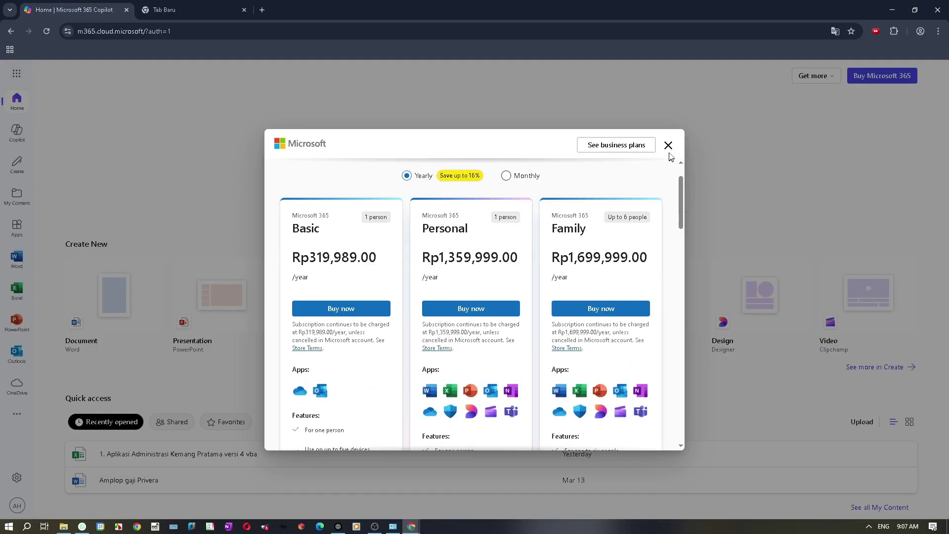
click(668, 145)
click(242, 8)
key(alt+Tab)
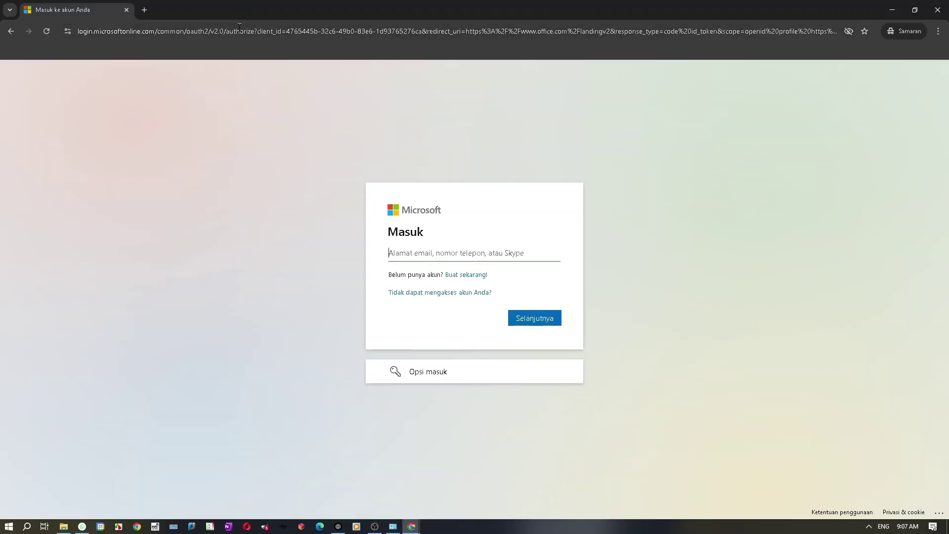
click(420, 260)
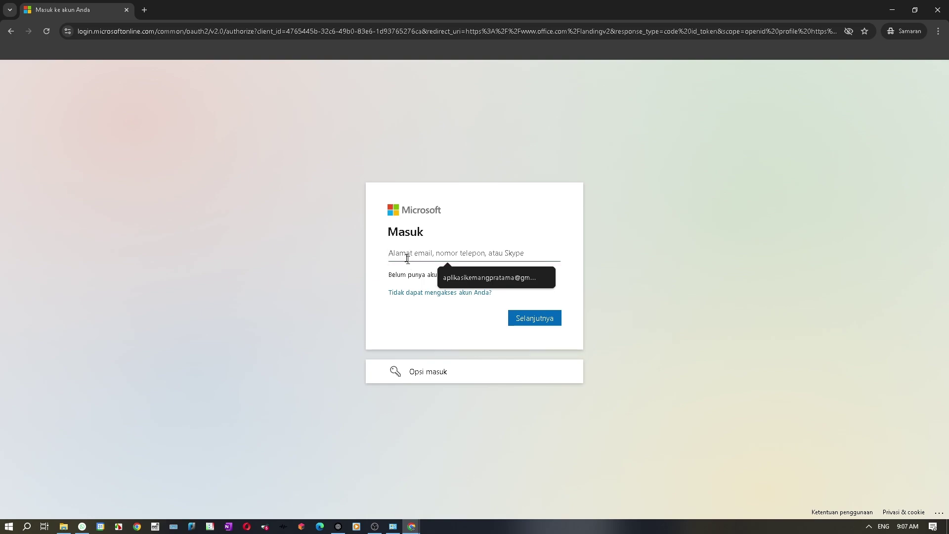
click(375, 526)
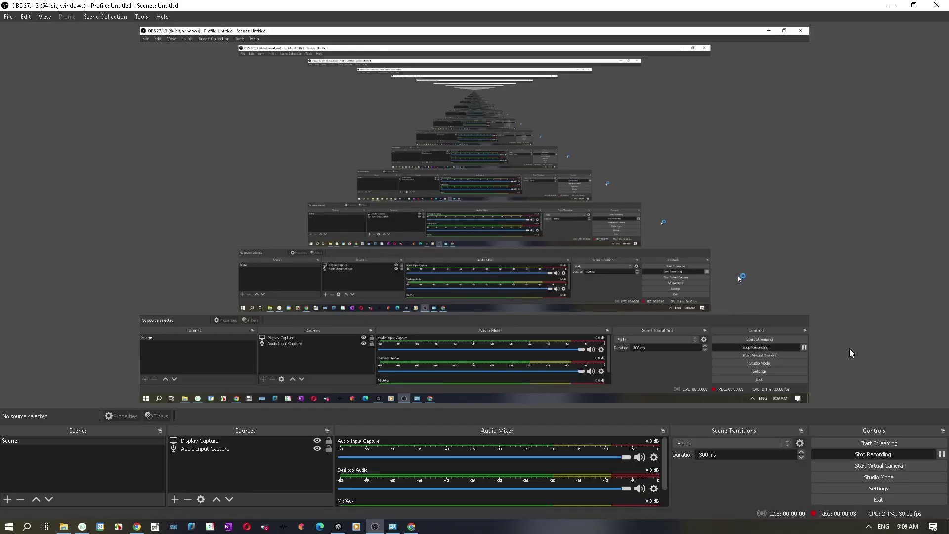
click(894, 4)
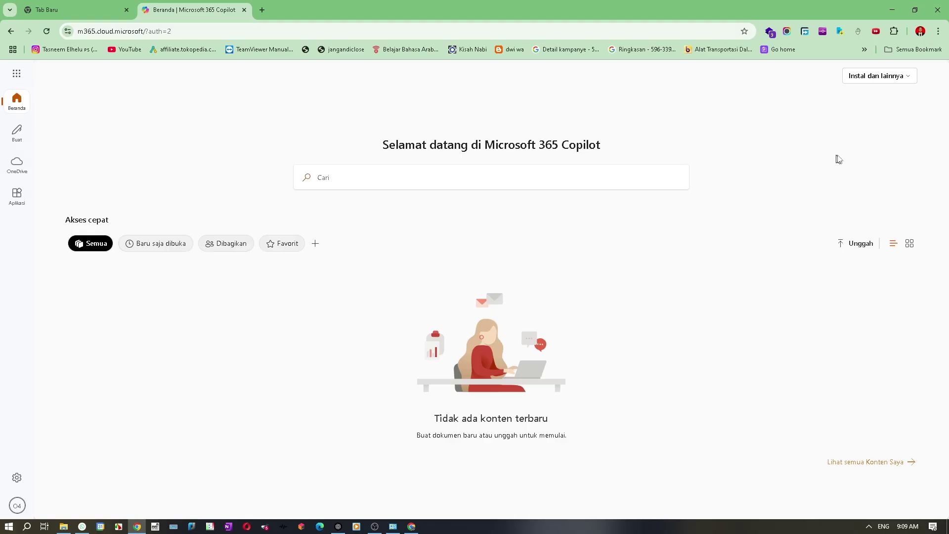
Open the Microsoft 365 apps installation page from the Office 365 account home and choose English (United States), 64-bit for Office
click(888, 83)
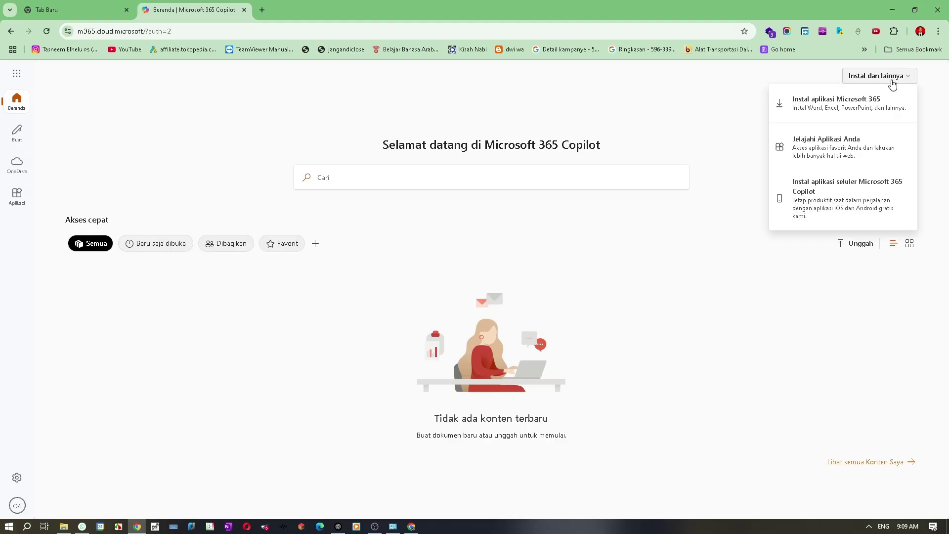
click(826, 113)
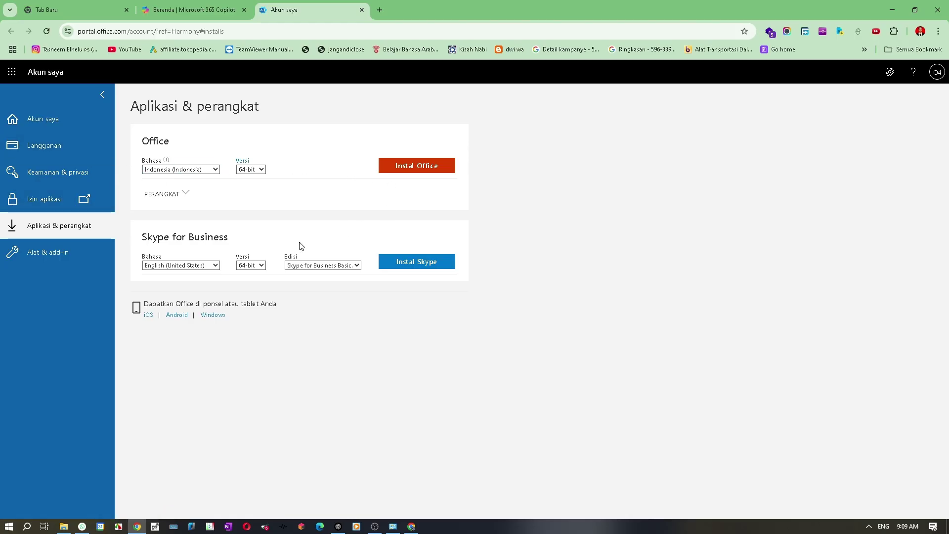
click(205, 171)
click(206, 173)
click(206, 172)
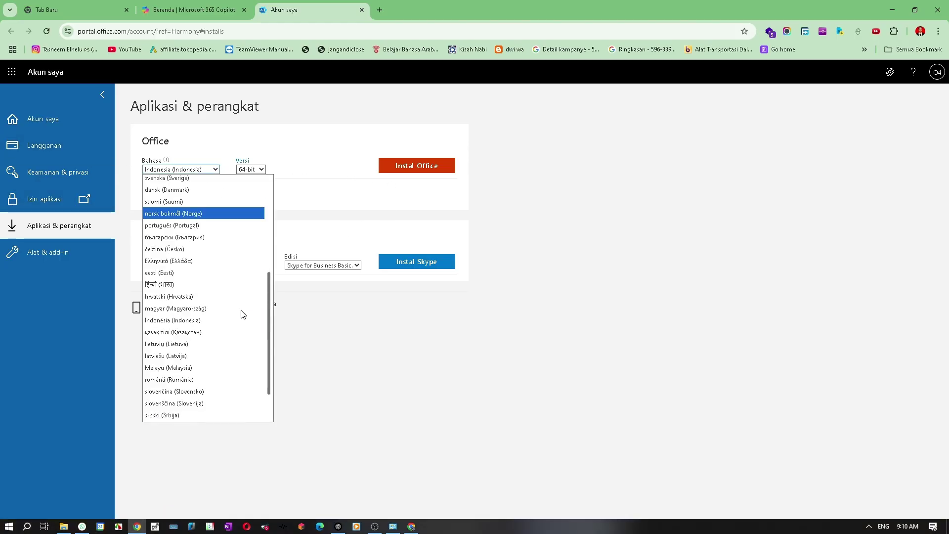
scroll(242, 317, down, 2)
scroll(230, 350, up, 5)
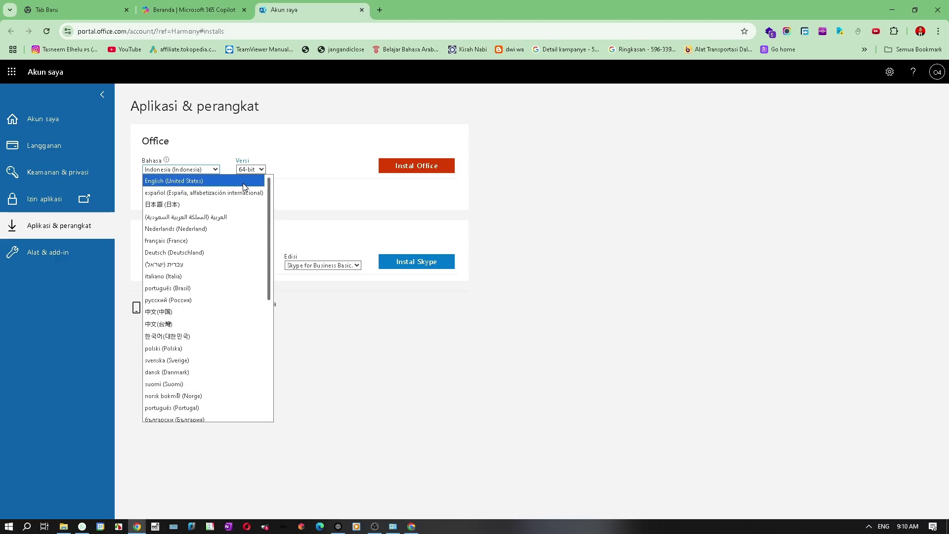
click(188, 184)
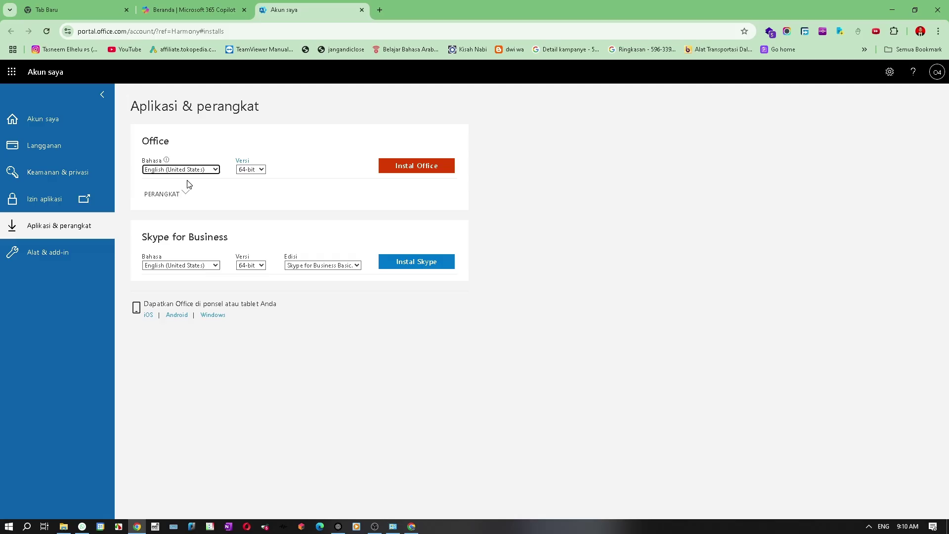
click(251, 171)
click(247, 180)
click(206, 9)
click(287, 9)
Launch Excel by searching for "excel" in Windows
key(super)
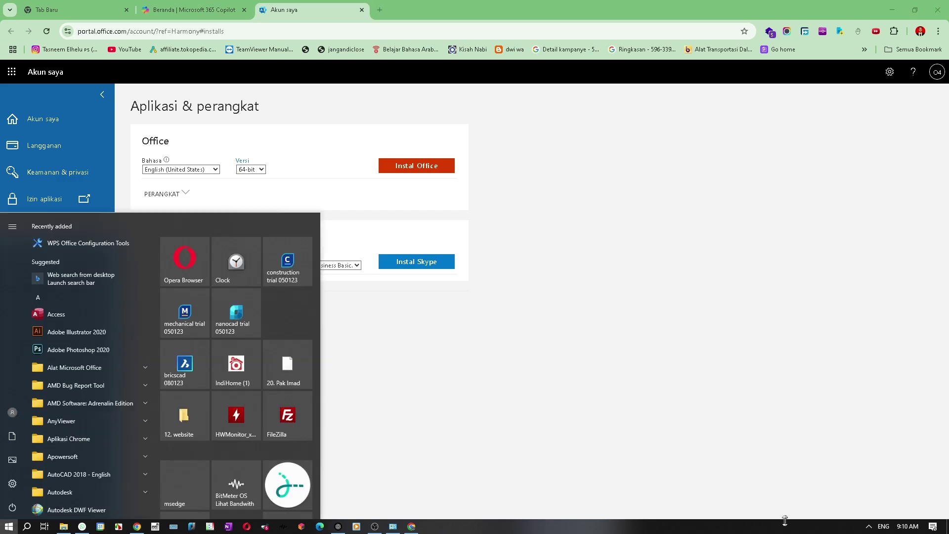
text(excel)
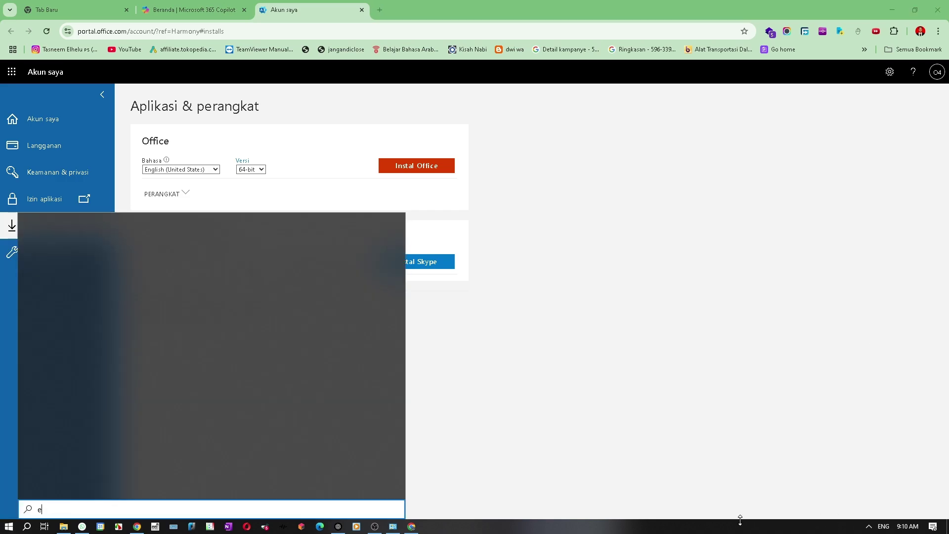
key(Return)
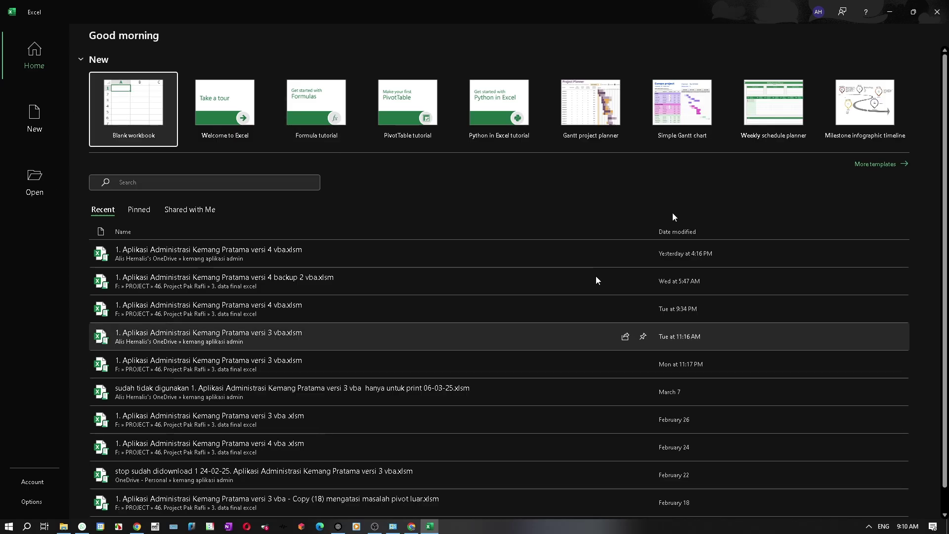
Show the signed-in account's details in Excel, open its My Microsoft account link, and switch back to Excel
click(818, 12)
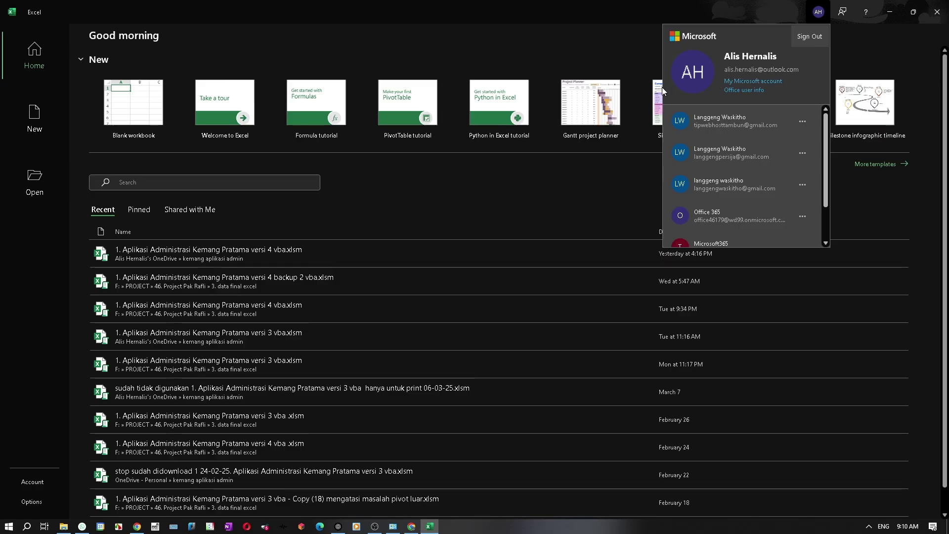
click(758, 84)
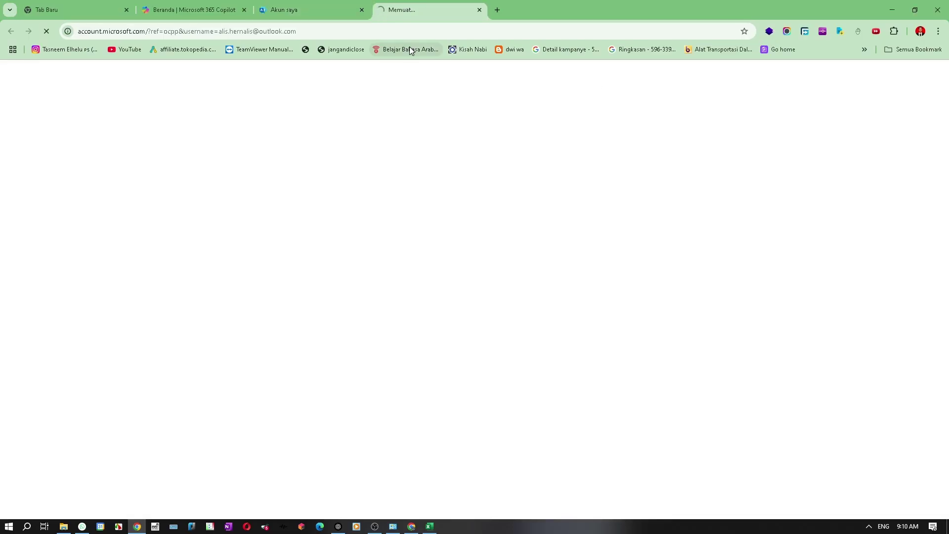
key(alt+Tab)
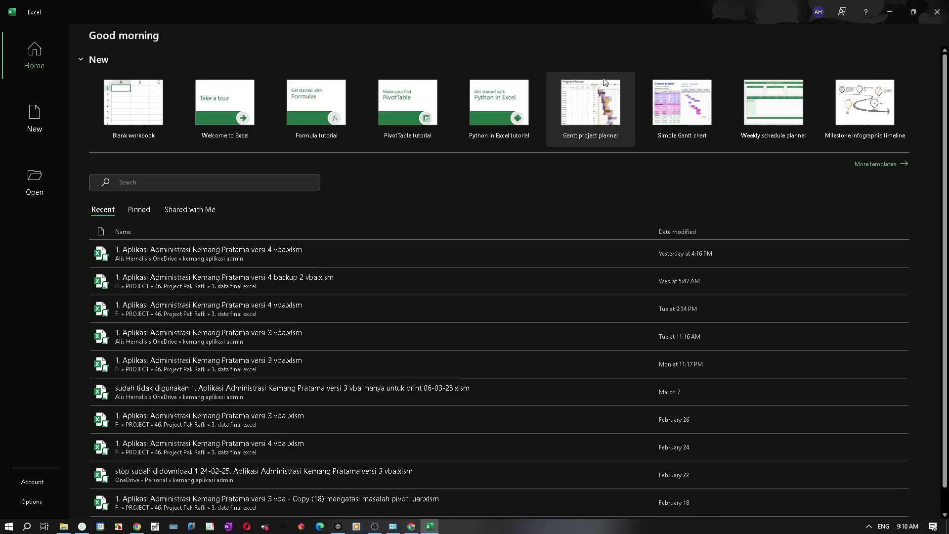
Show the sign-in dialog for adding another account in Excel, close it, and dismiss the account list
click(819, 12)
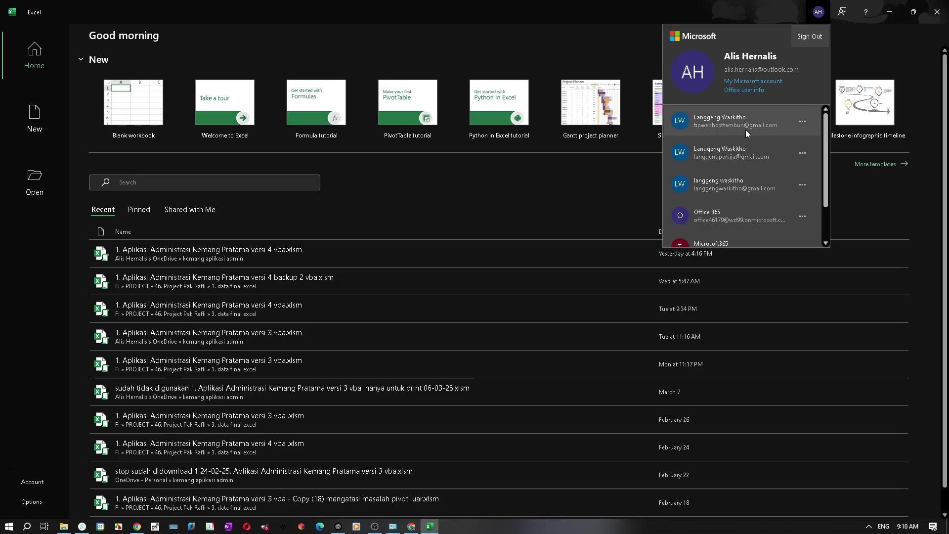
scroll(732, 188, down, 5)
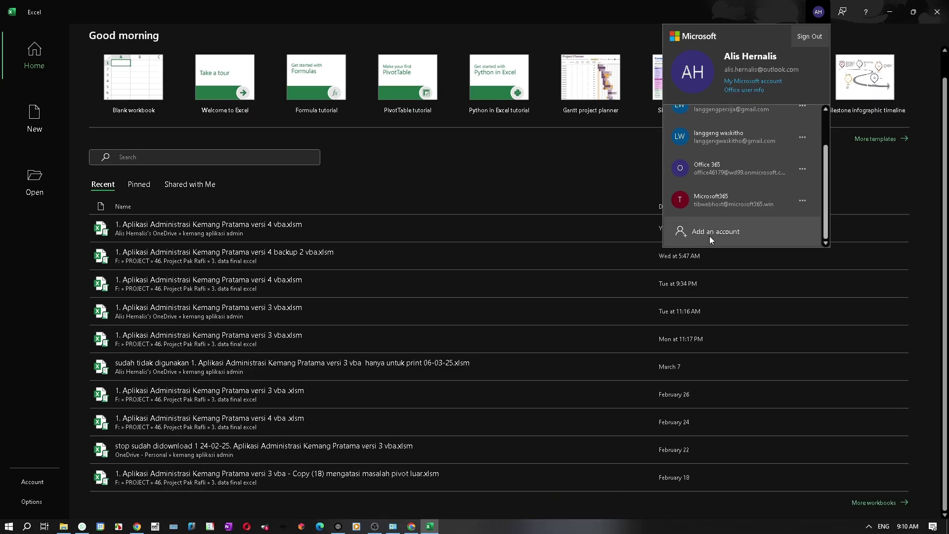
click(713, 235)
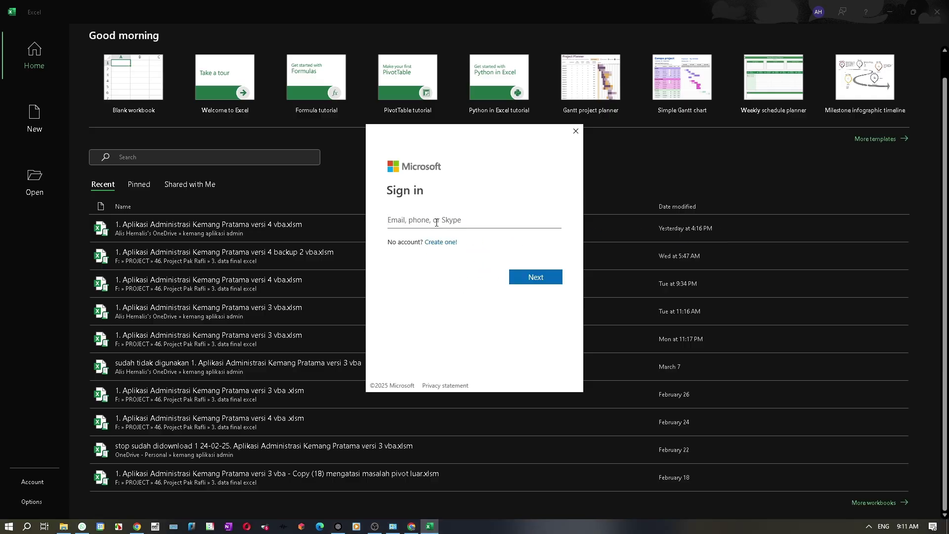
click(575, 131)
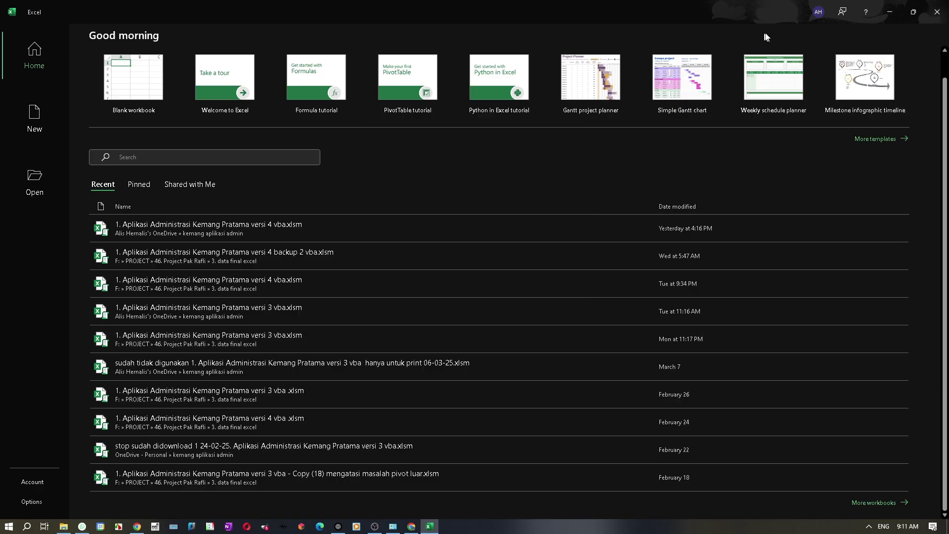
click(811, 13)
click(16, 265)
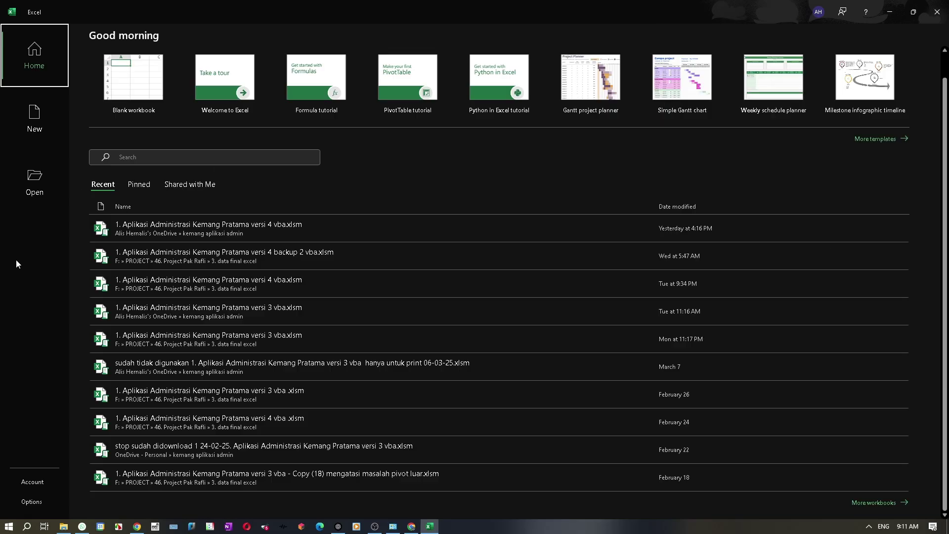
Switch to Chrome, view the signed-in Office 365 account's details on the Akun saya page, and switch back to Excel
key(alt+Tab)
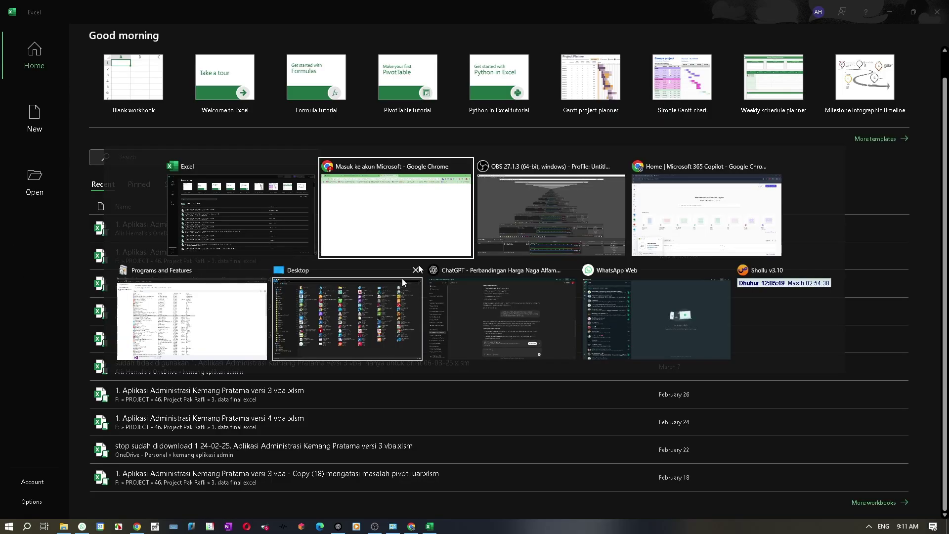
click(304, 11)
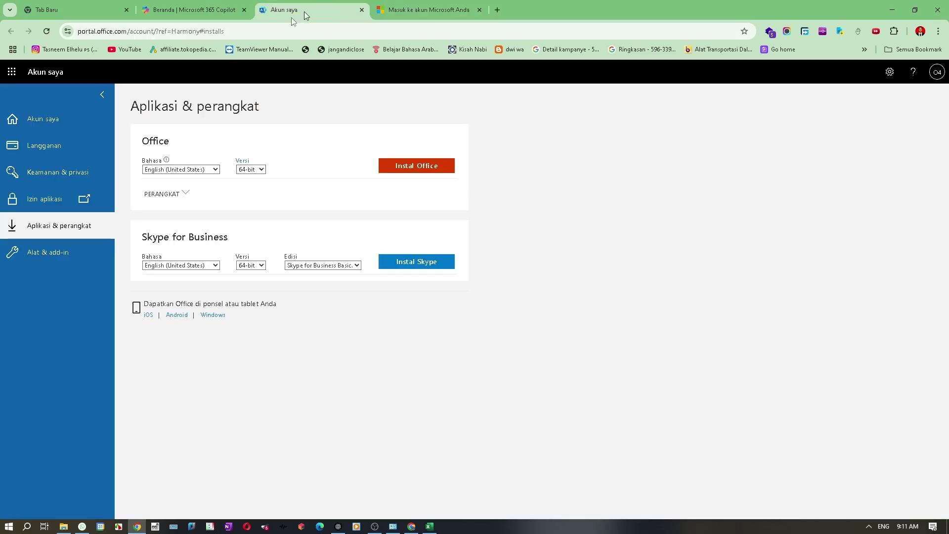
click(937, 71)
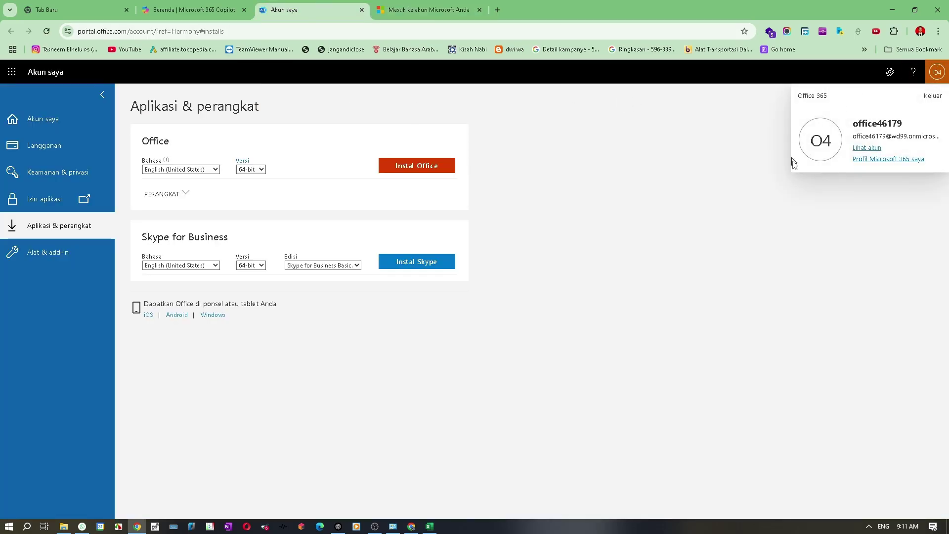
click(653, 144)
key(alt+Tab)
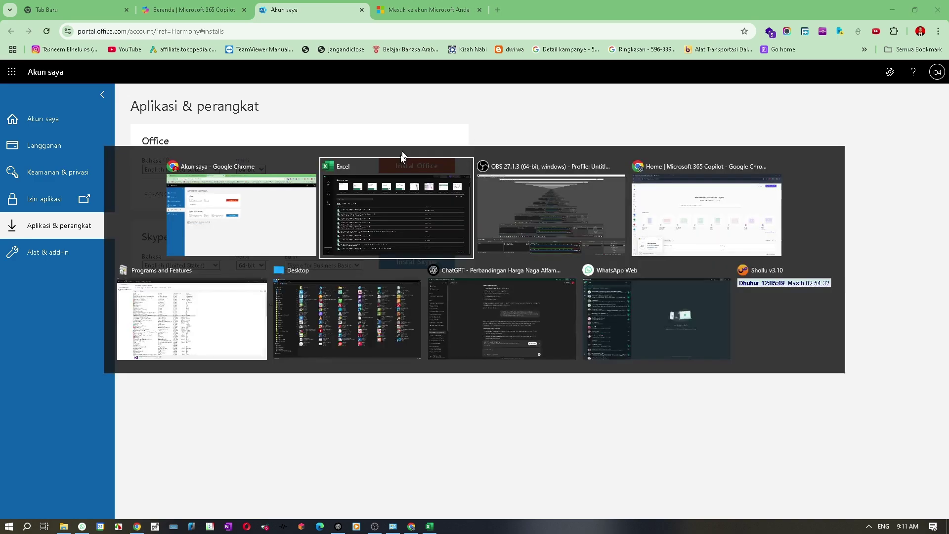
Open Excel's Account page and switch the signed-in account to the Office 365 account
click(42, 482)
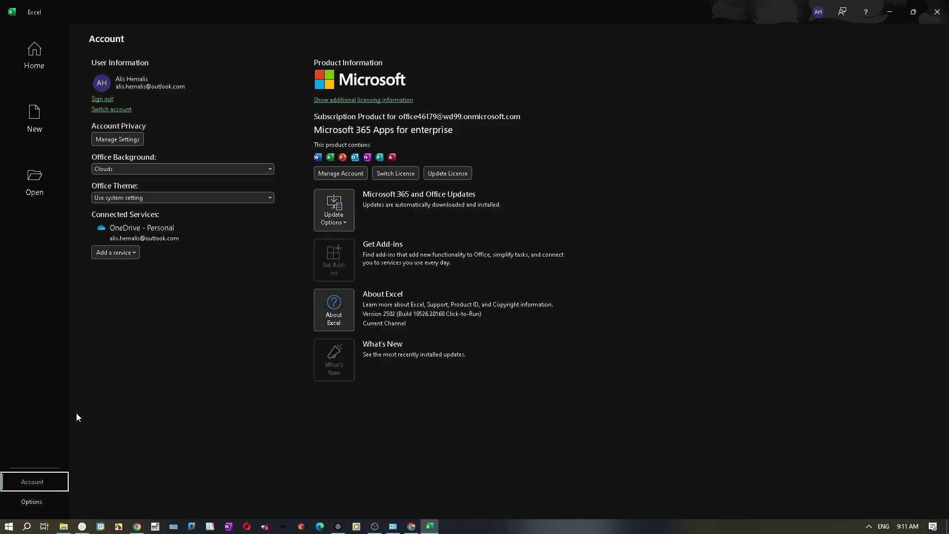
click(108, 110)
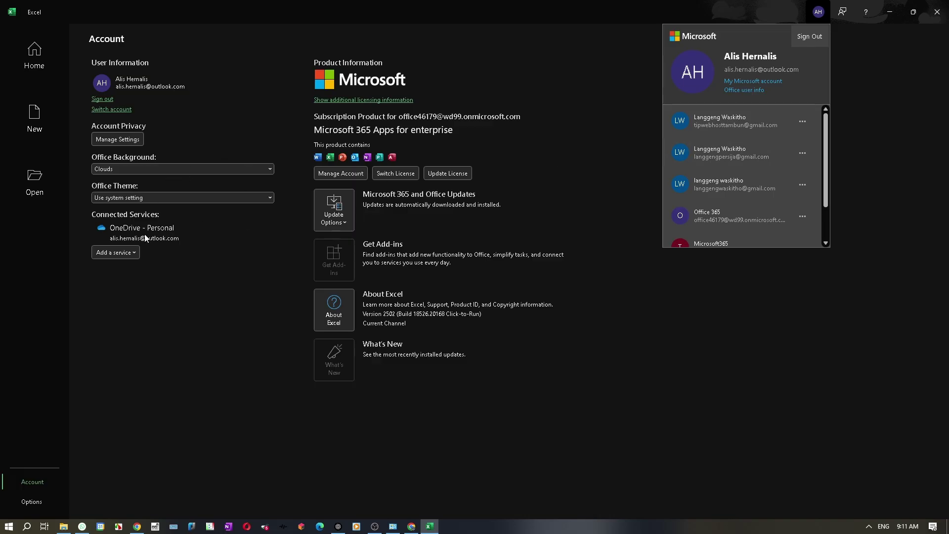
scroll(762, 192, down, 2)
scroll(747, 197, up, 2)
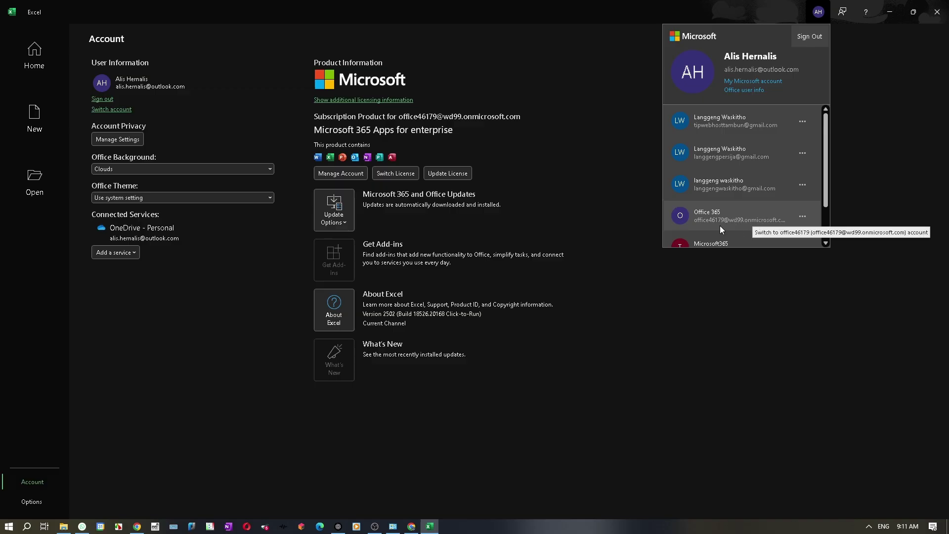
scroll(721, 217, down, 2)
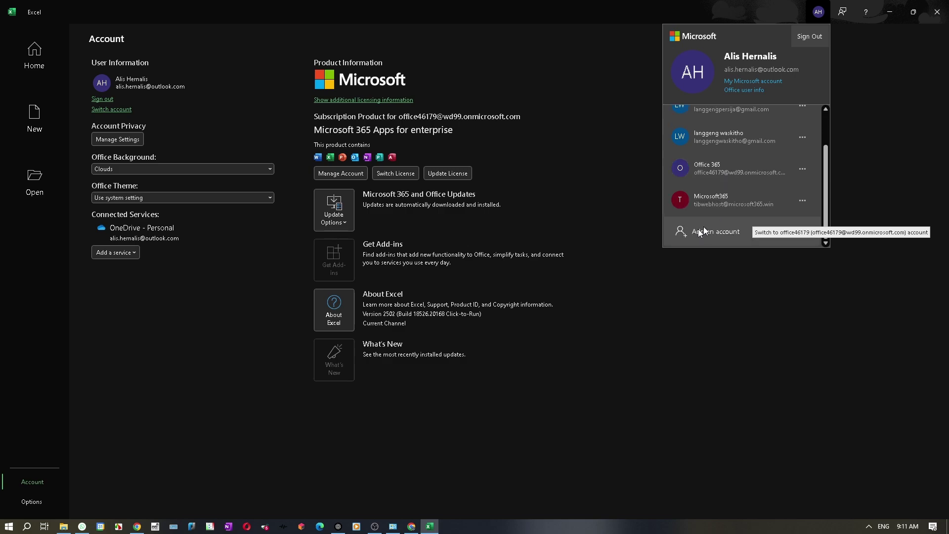
click(723, 170)
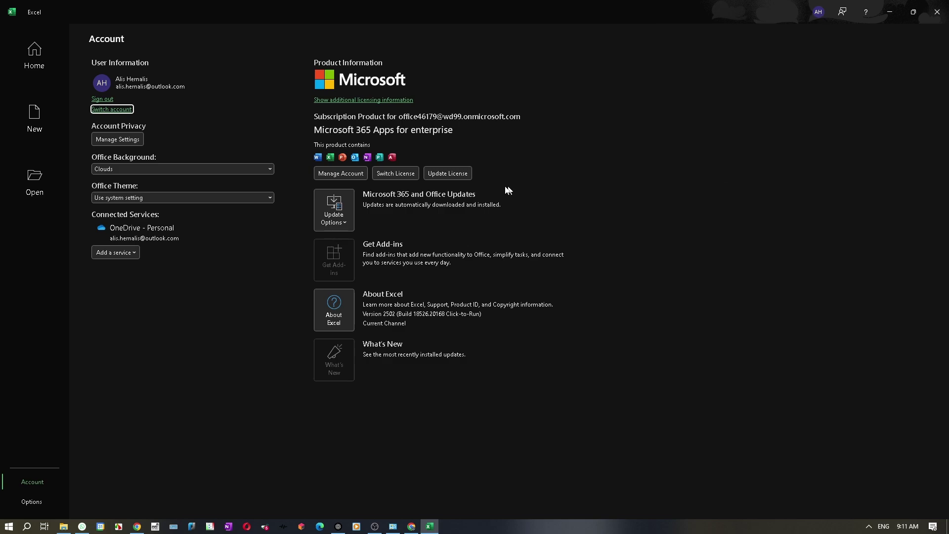
Switch Excel's signed-in account back to the personal Outlook account
click(818, 12)
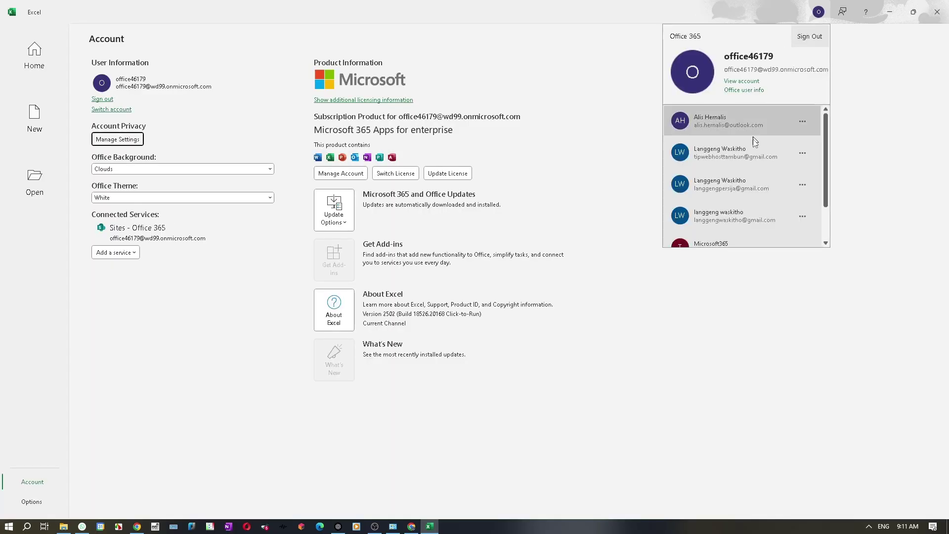
click(715, 128)
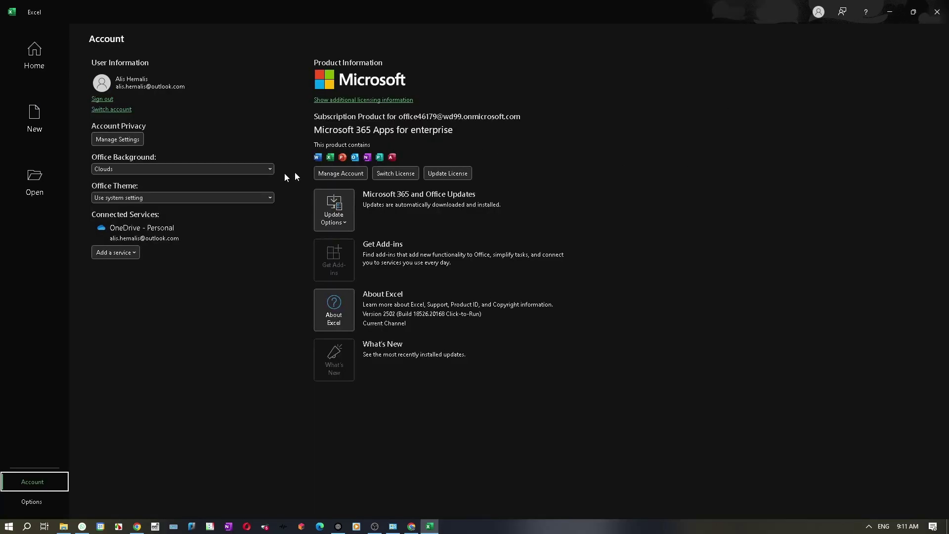
click(550, 226)
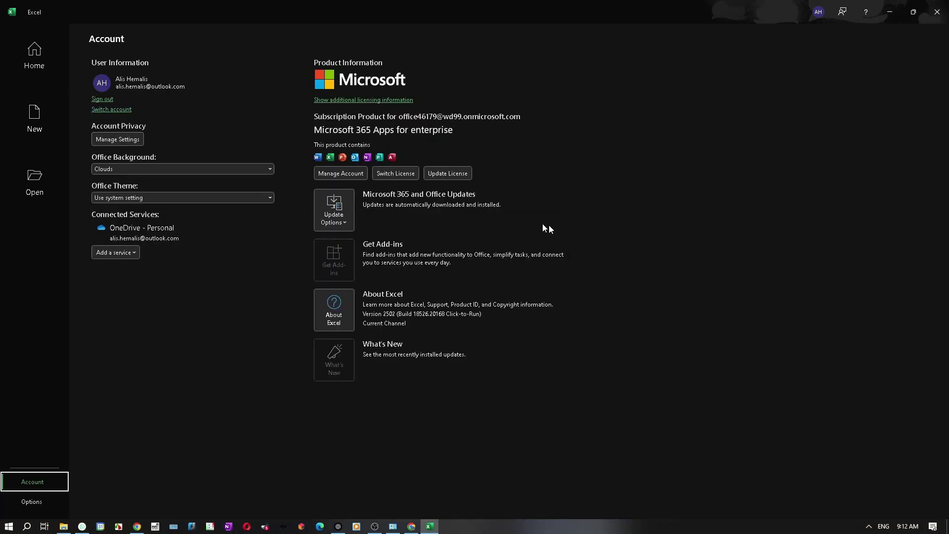
Show the signed-in account's details on Excel's Open page and list the OneDrive - Personal folders
click(35, 183)
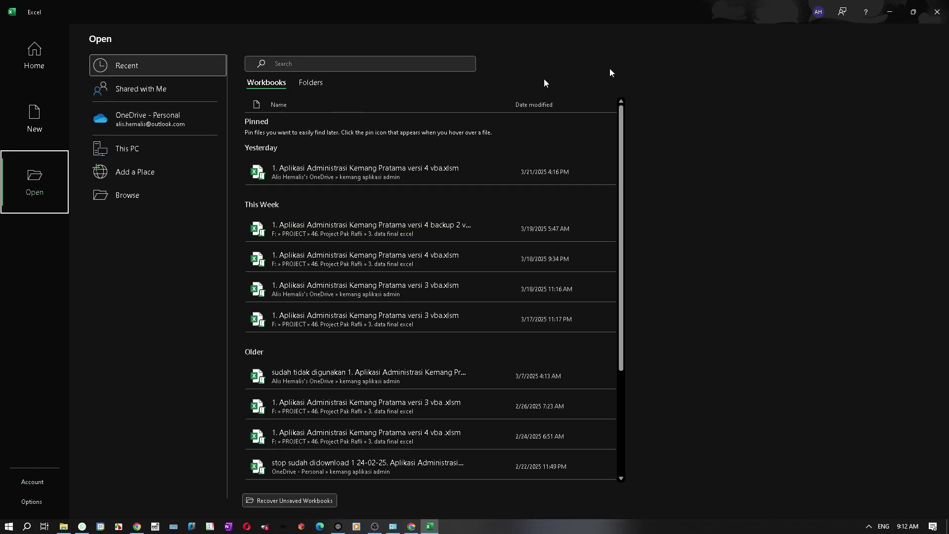
click(818, 12)
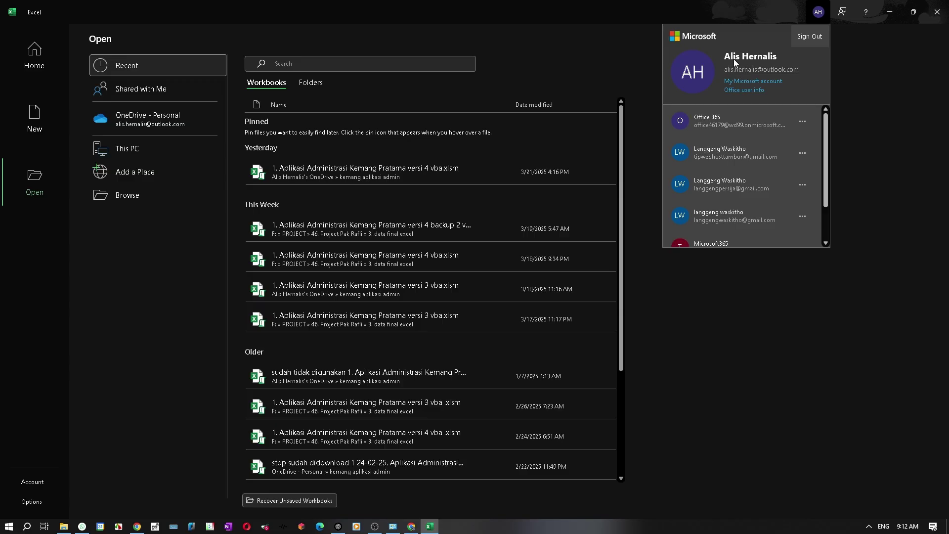
click(179, 124)
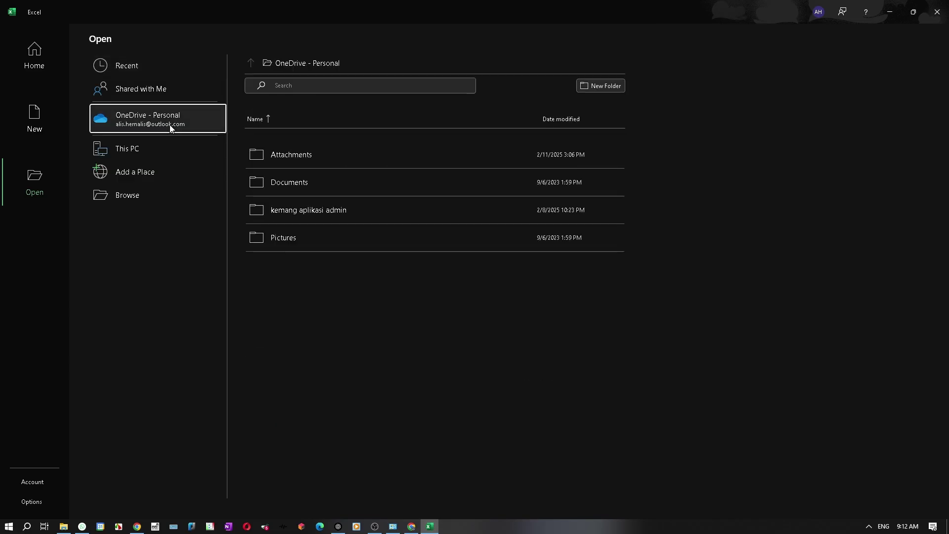
Browse This PC's "1. perbaikan beda excel berantakan" folder, bring up and cancel its file-open dialog, and return to Documents
click(156, 148)
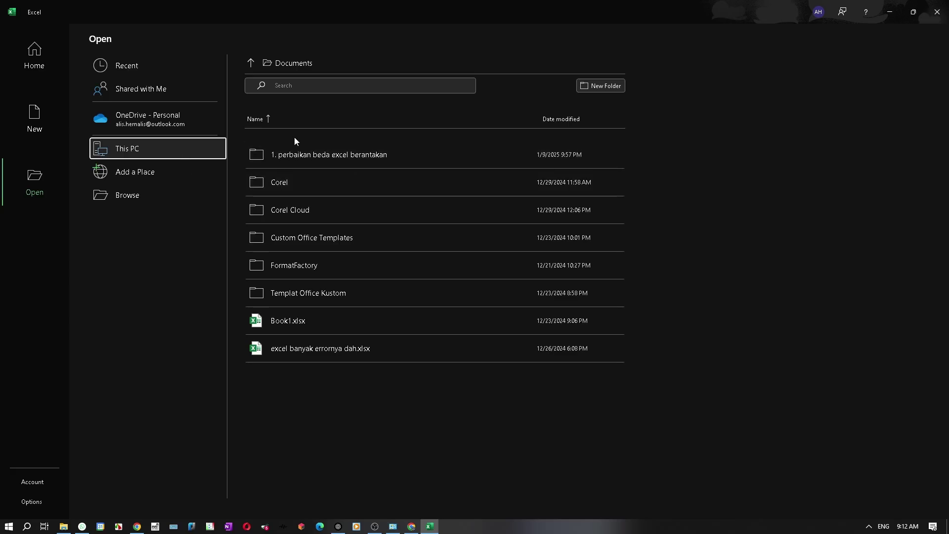
click(329, 155)
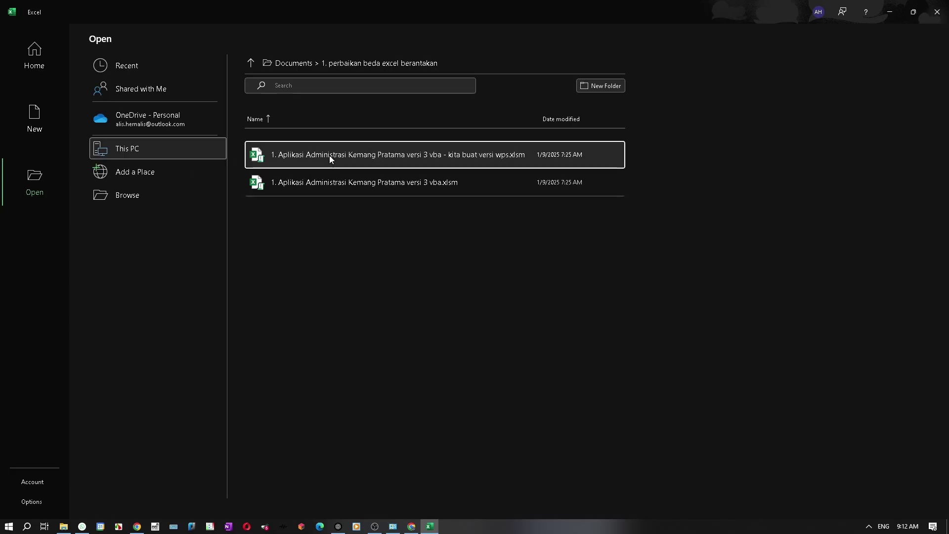
click(300, 158)
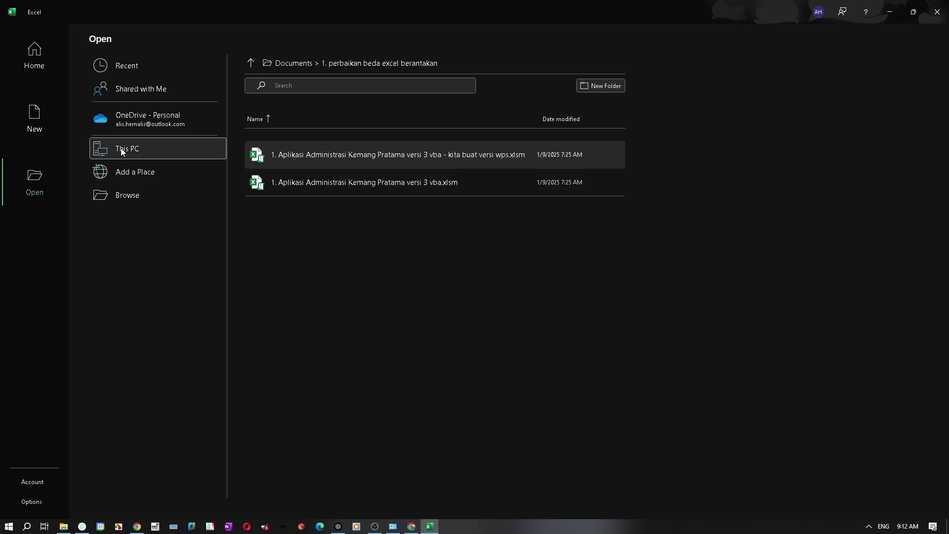
click(448, 248)
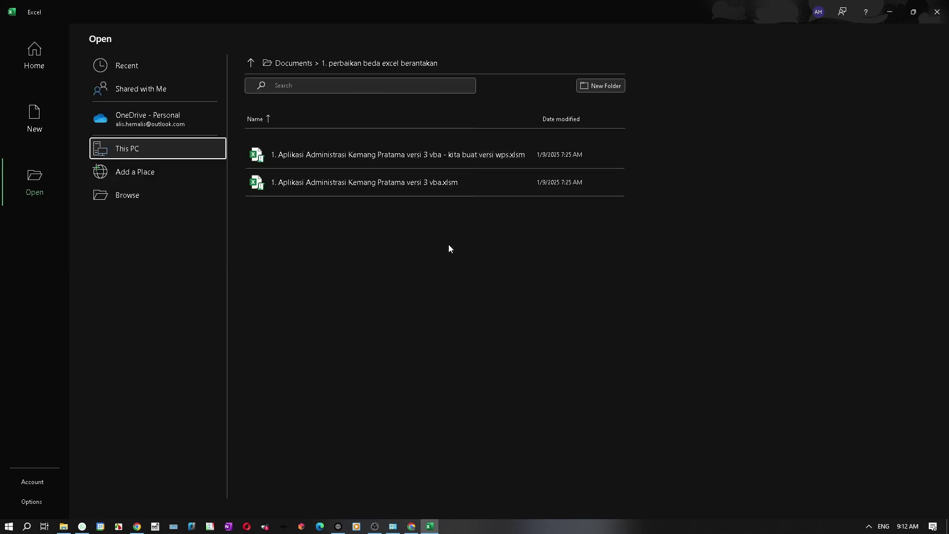
click(296, 66)
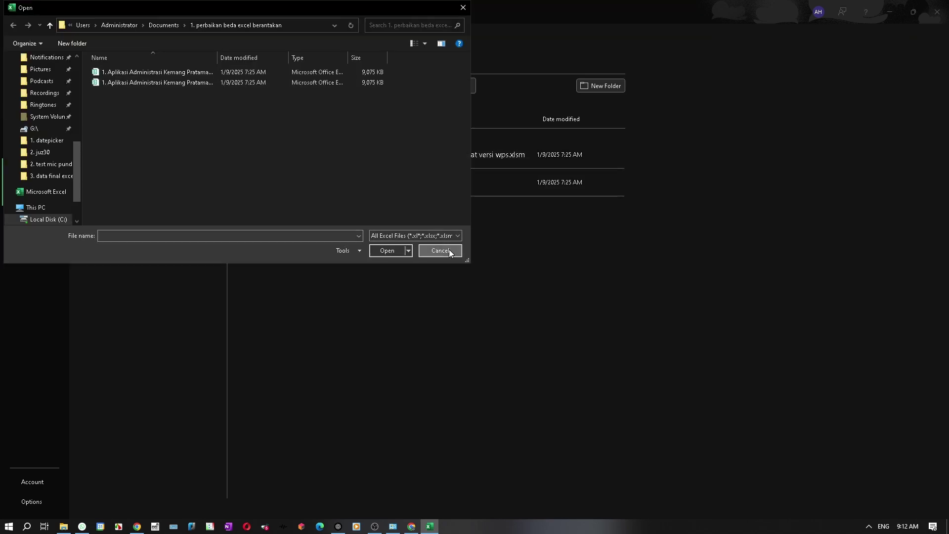
click(449, 250)
click(251, 62)
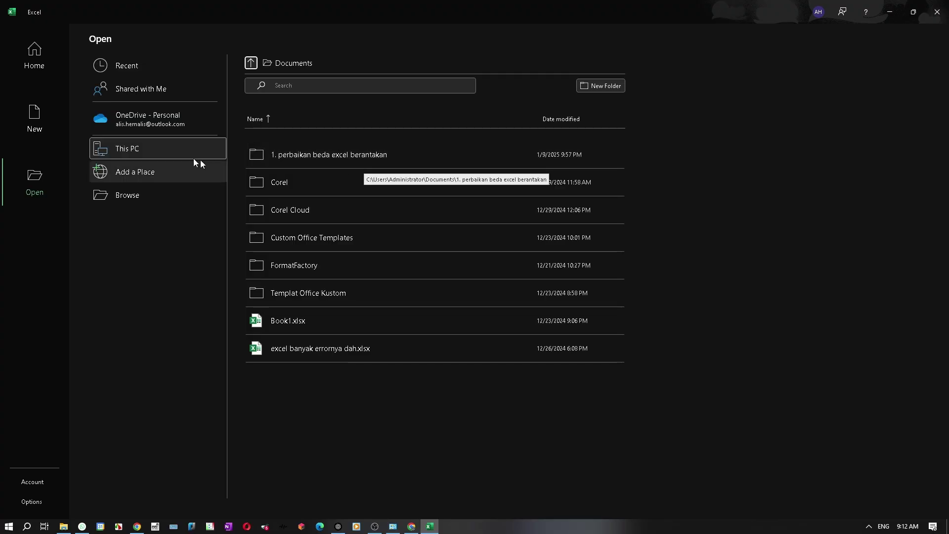
Open "1. Aplikasi Administrasi Kemang Pratama versi 4 vba.xlsm" from OneDrive's "kemang aplikasi admin" folder
click(171, 126)
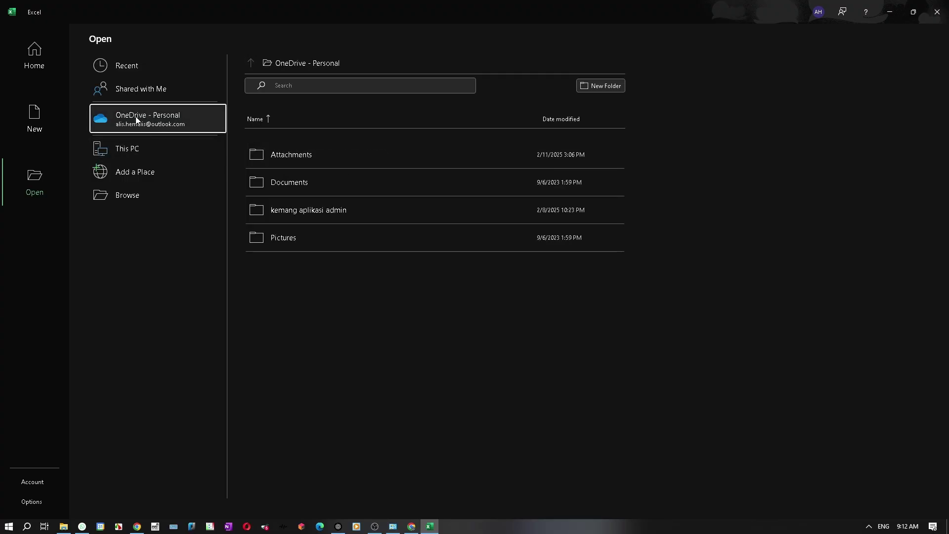
click(299, 211)
click(300, 183)
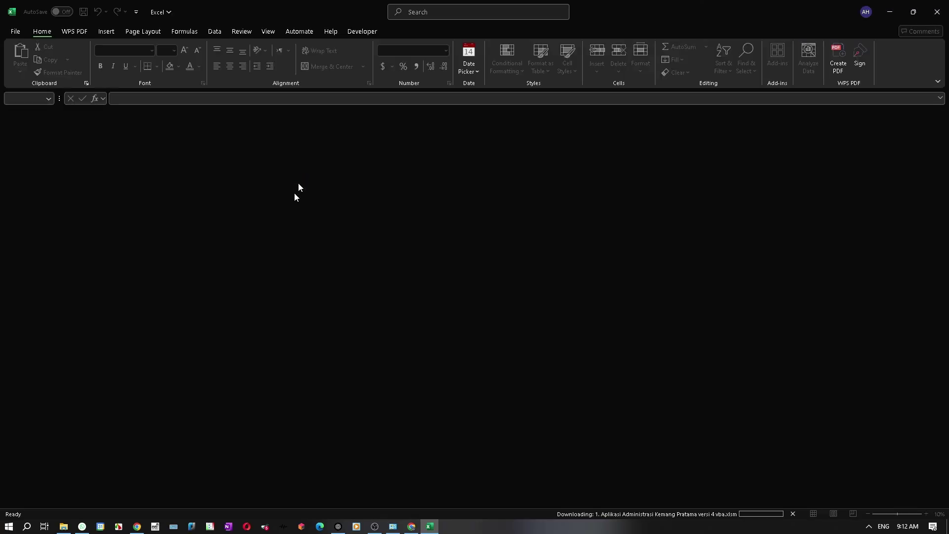
click(15, 32)
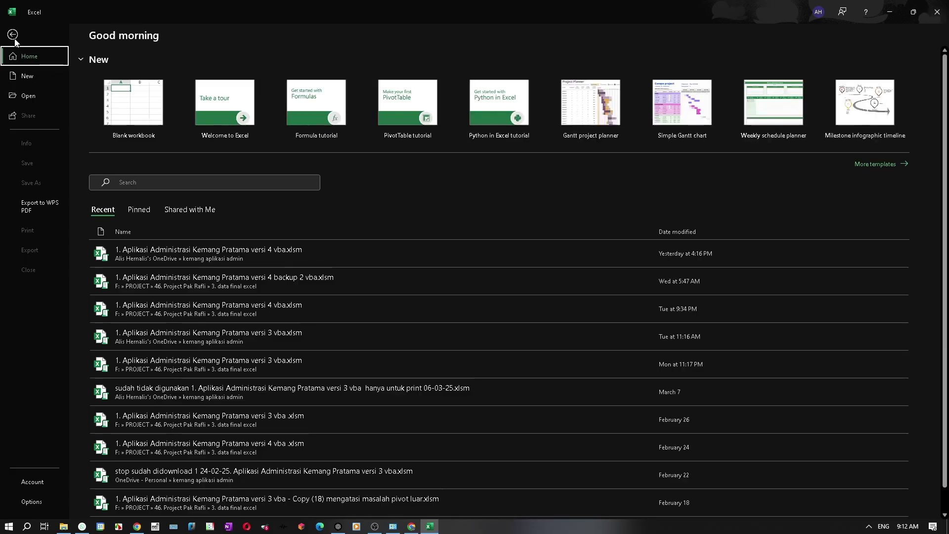
click(13, 35)
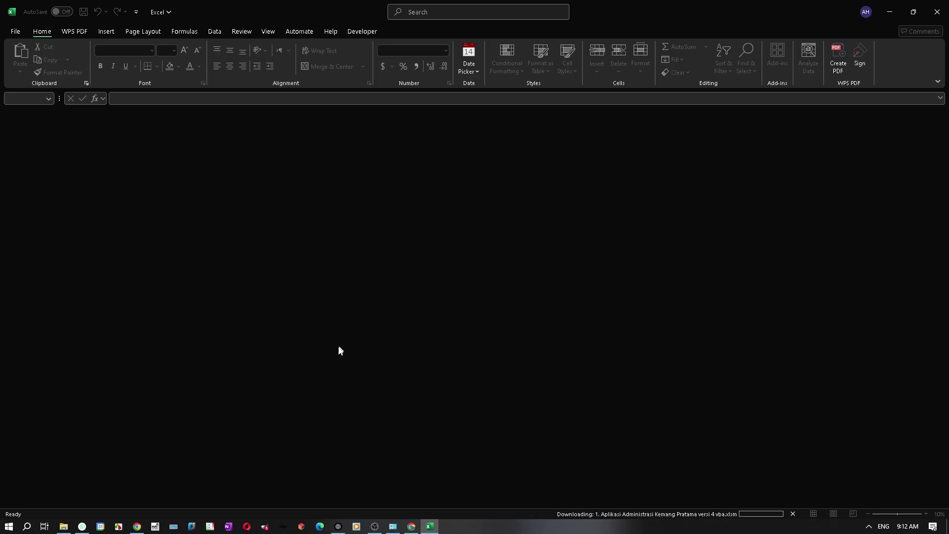
Return to the workbook and go to cell C32, in the empty rows below the No.PT.KP entries on the 2_backend sheet
click(64, 527)
click(64, 527)
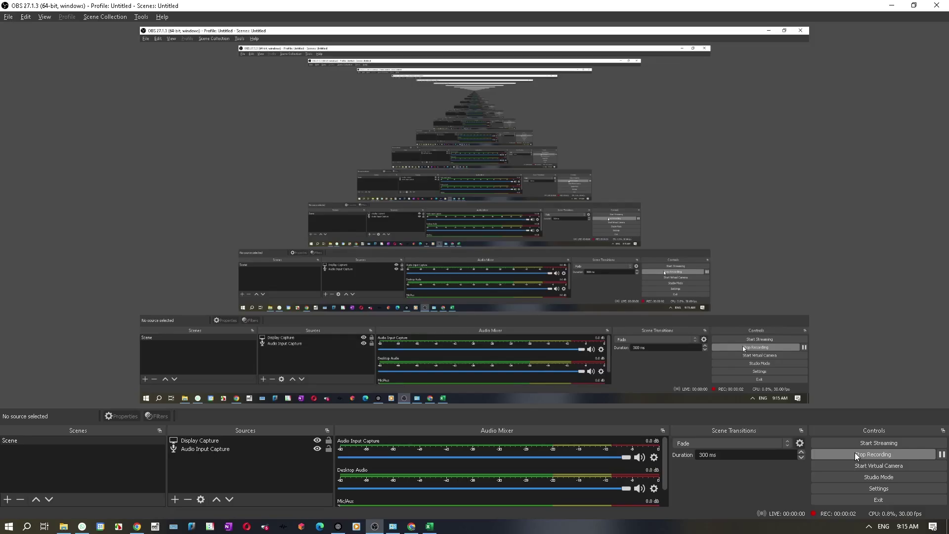
click(891, 5)
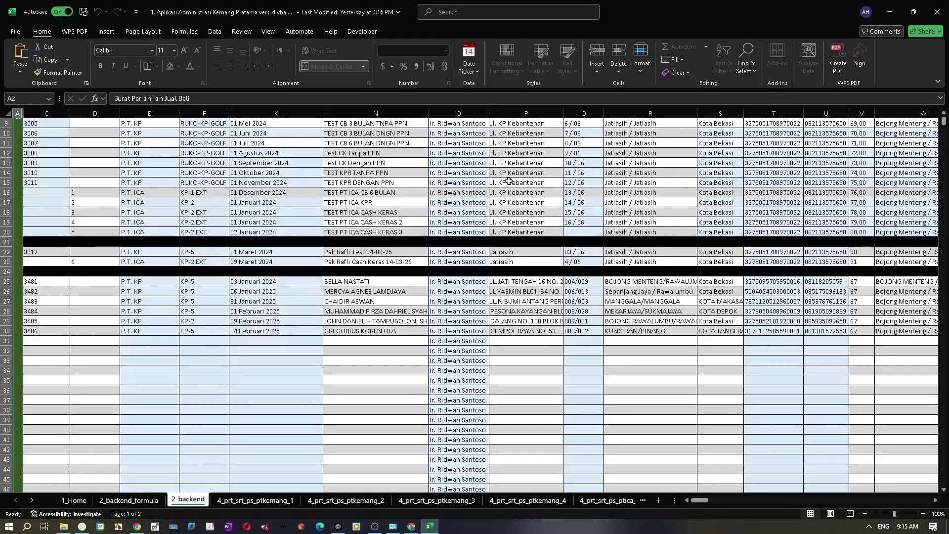
click(99, 330)
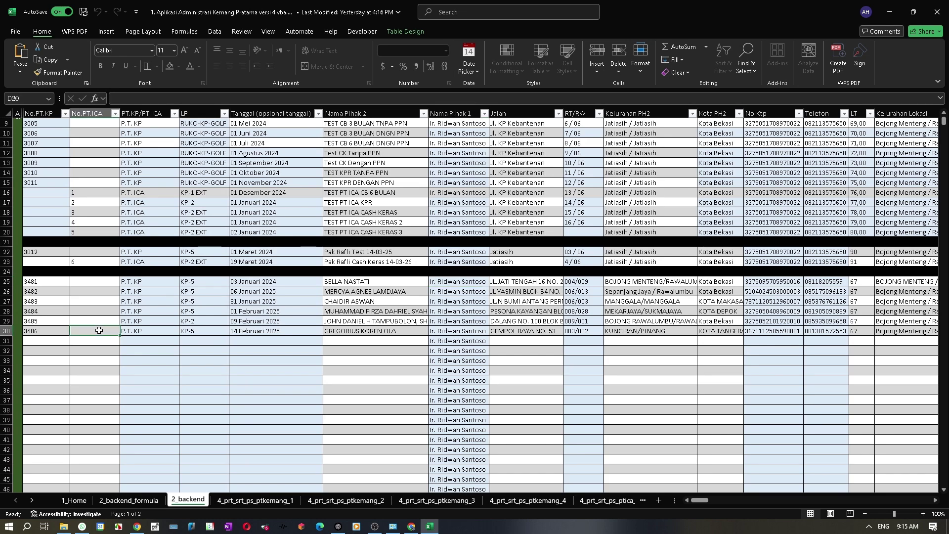
key(ctrl+Home)
key(Right)
key(ctrl+Down)
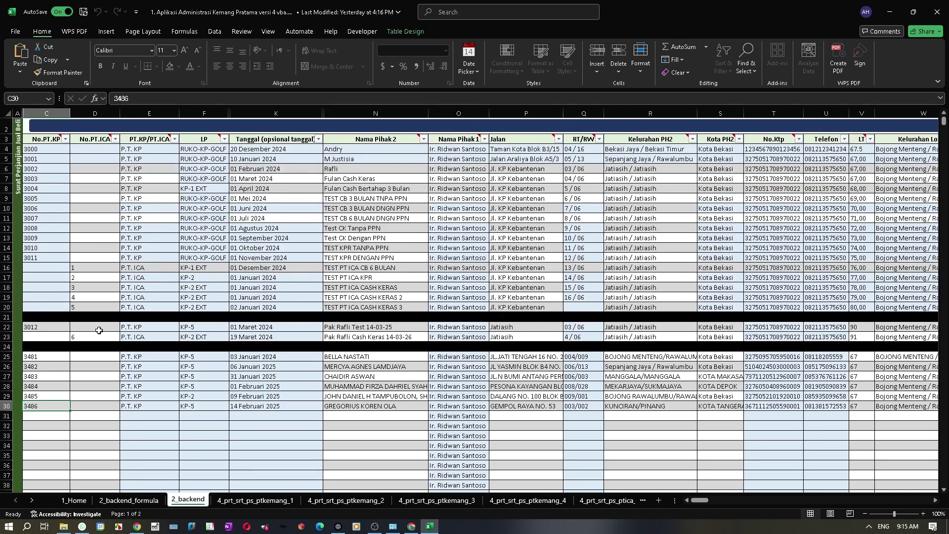
key(Down)
key(Down)
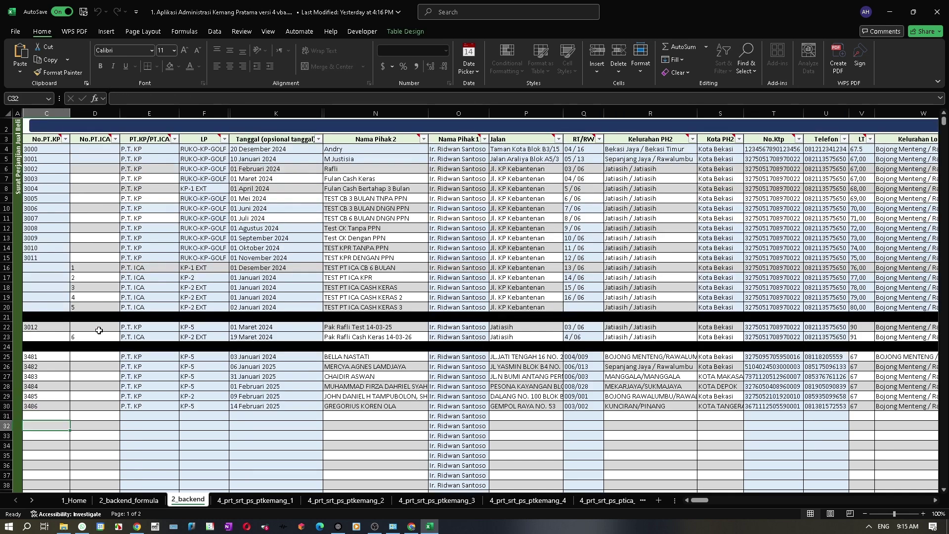
Switch to the 1_Home sheet and look over its menu of links to the input, letter, recap and memo sheets
click(148, 500)
click(175, 502)
click(71, 500)
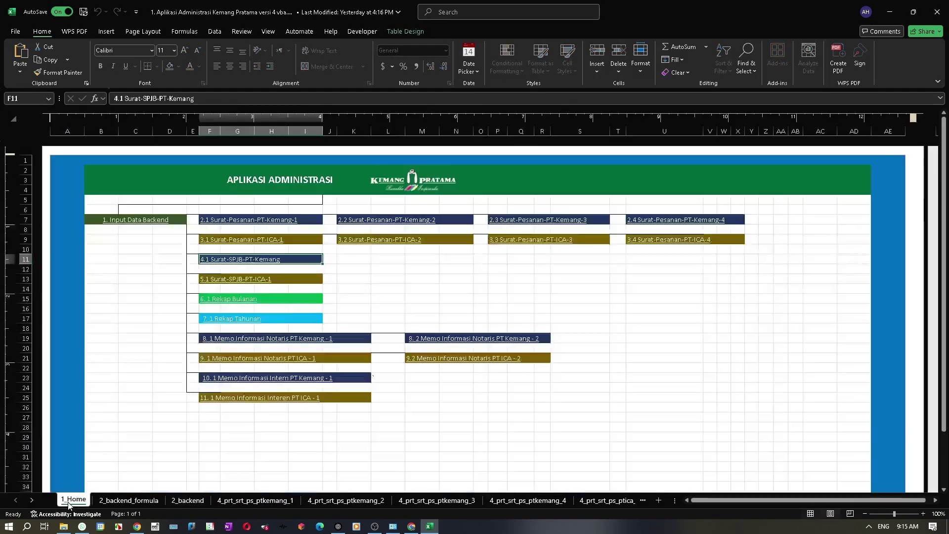
click(148, 320)
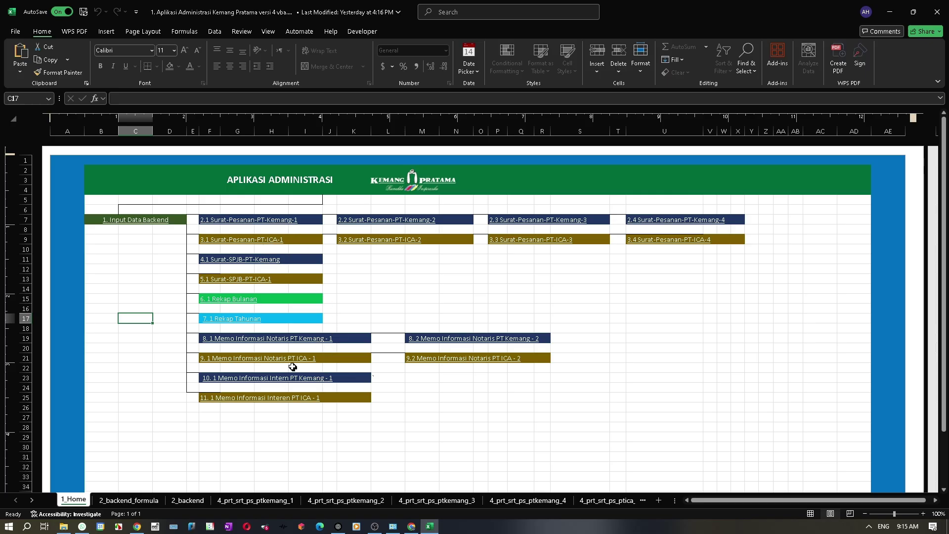
click(382, 297)
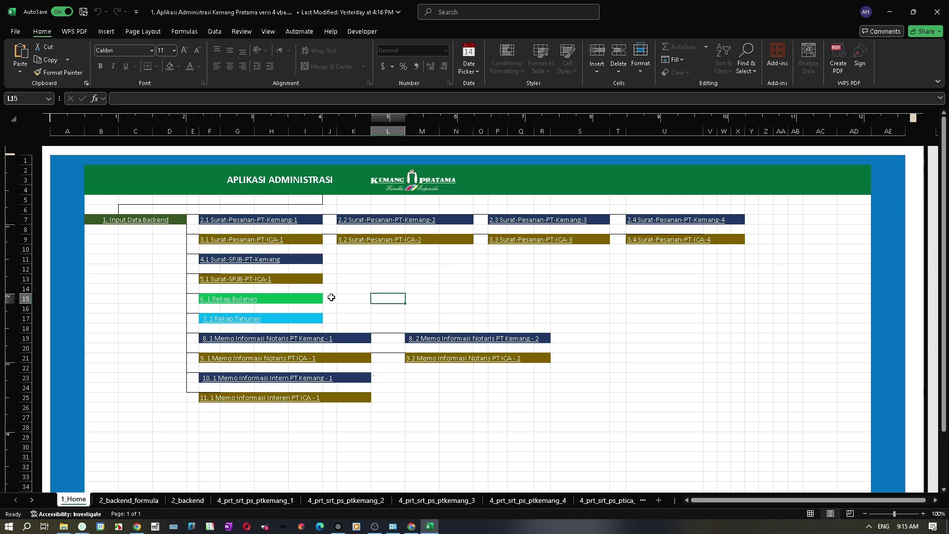
click(372, 525)
click(372, 525)
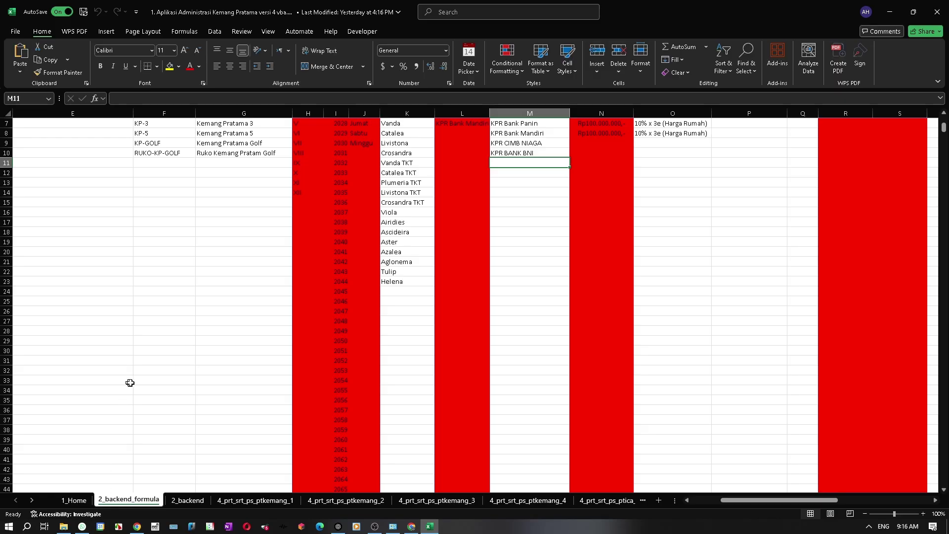
Review the option lists on the 2_backend_formula sheet, including the P.T. KP and P.T. ICA entries in column B
scroll(129, 383, up, 2)
click(146, 361)
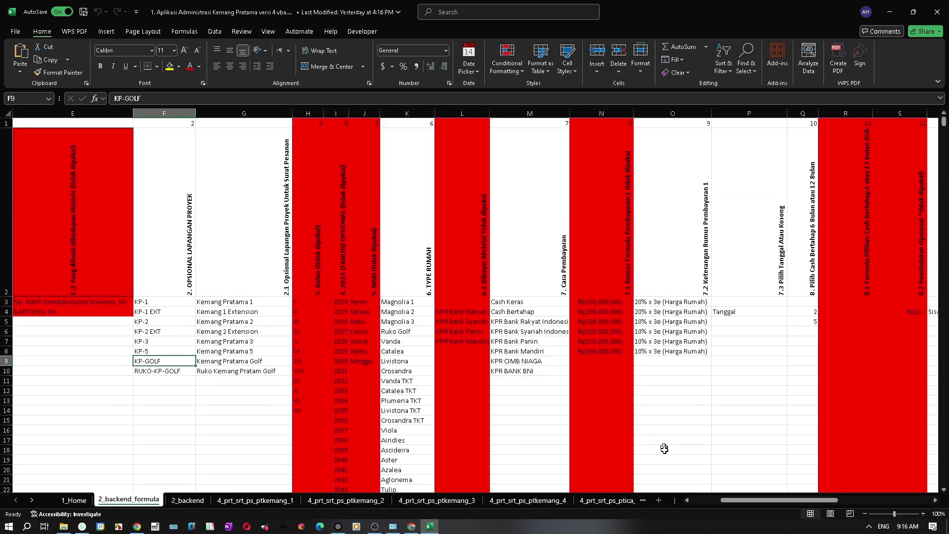
drag(746, 496, 716, 498)
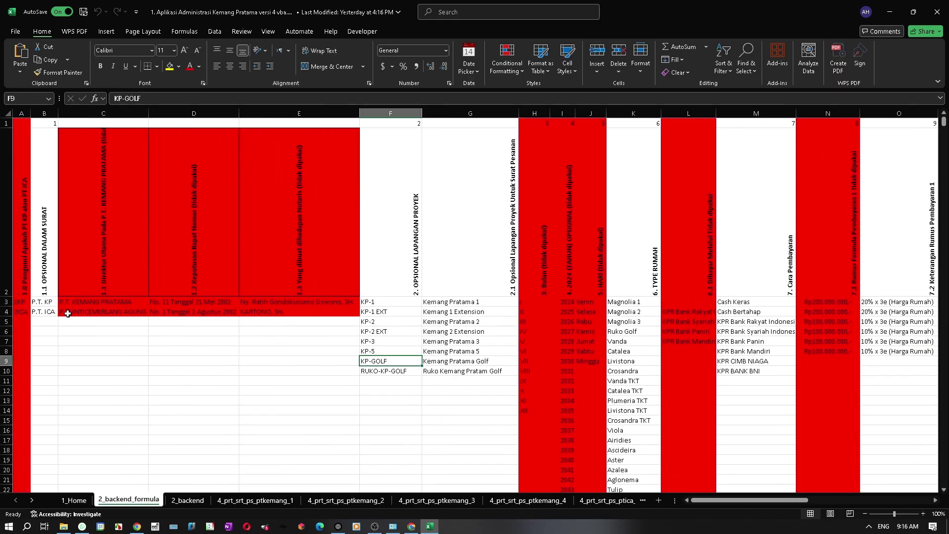
click(41, 302)
click(45, 310)
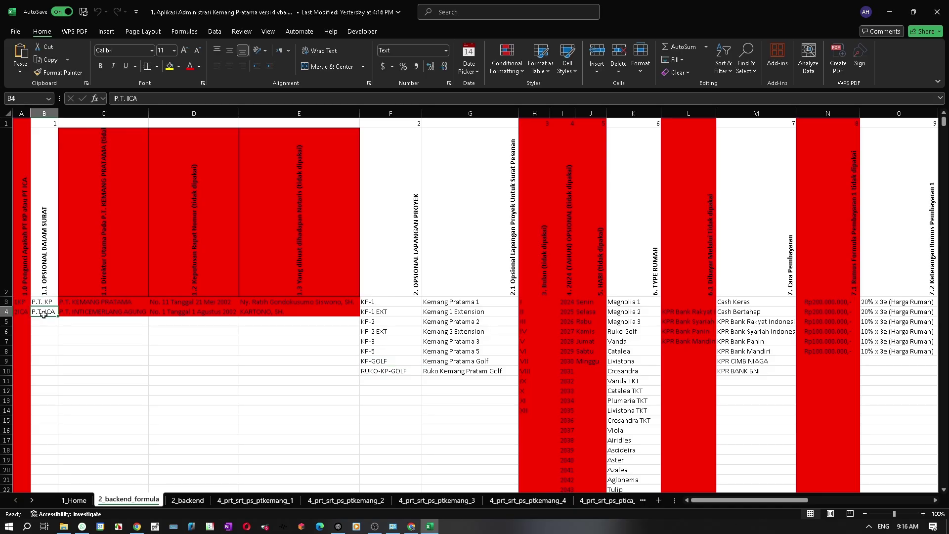
click(44, 304)
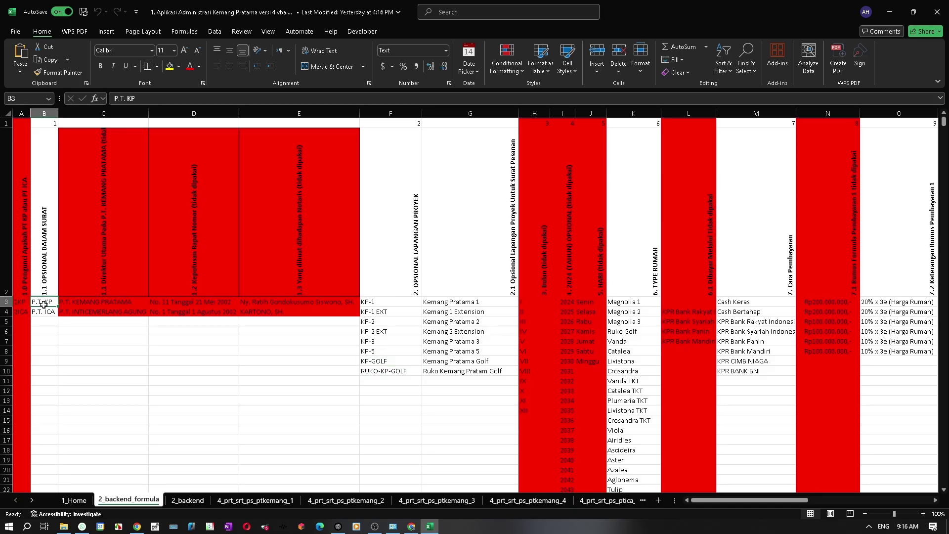
Check the sheet protection options of the 2_backend_formula and 2_backend sheets without changing them
right_click(155, 502)
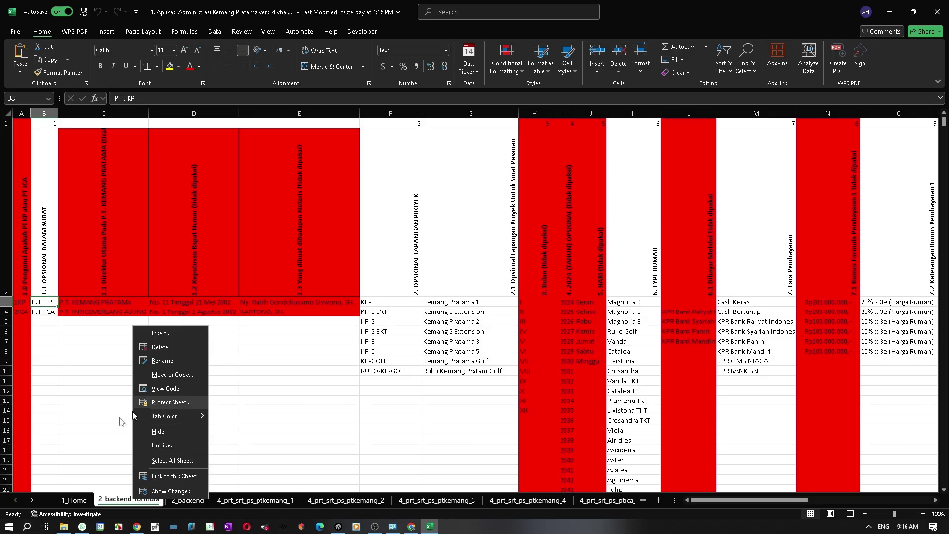
click(110, 474)
right_click(185, 500)
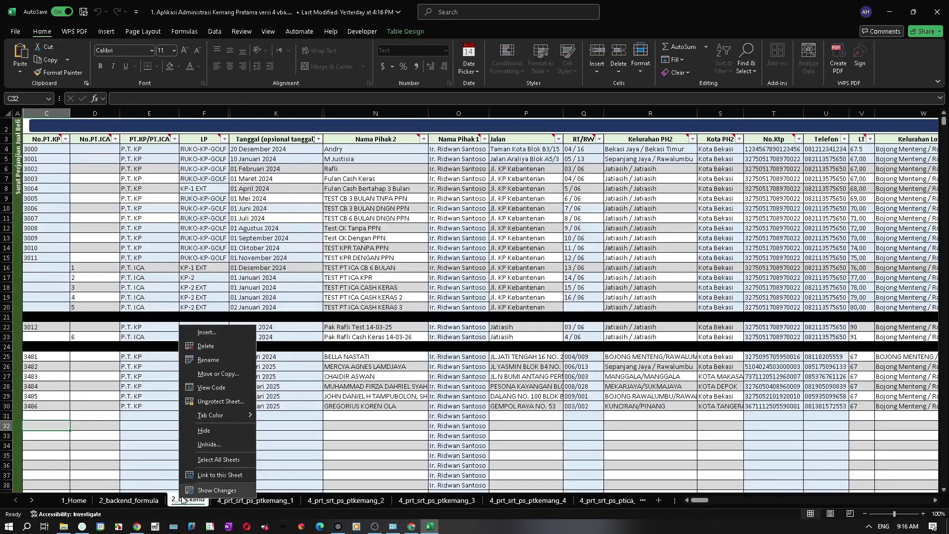
click(143, 429)
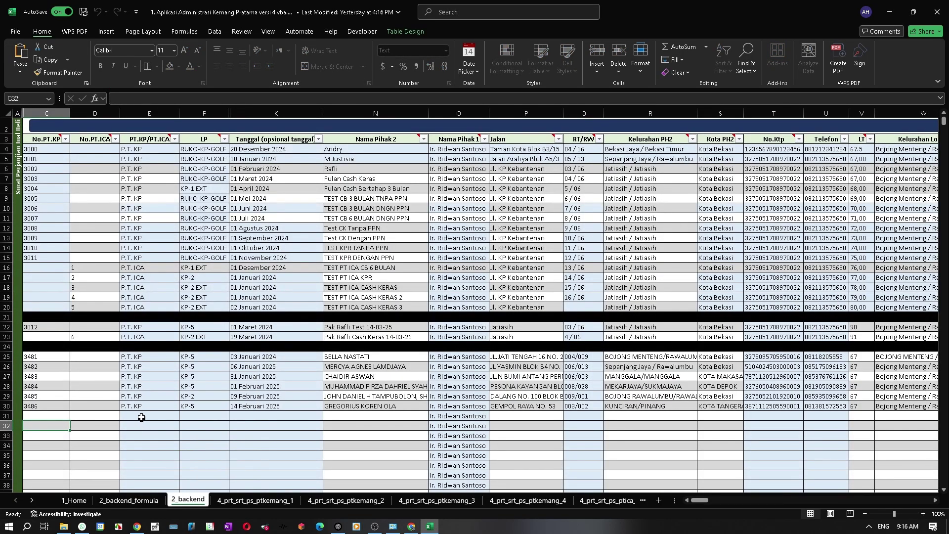
click(141, 418)
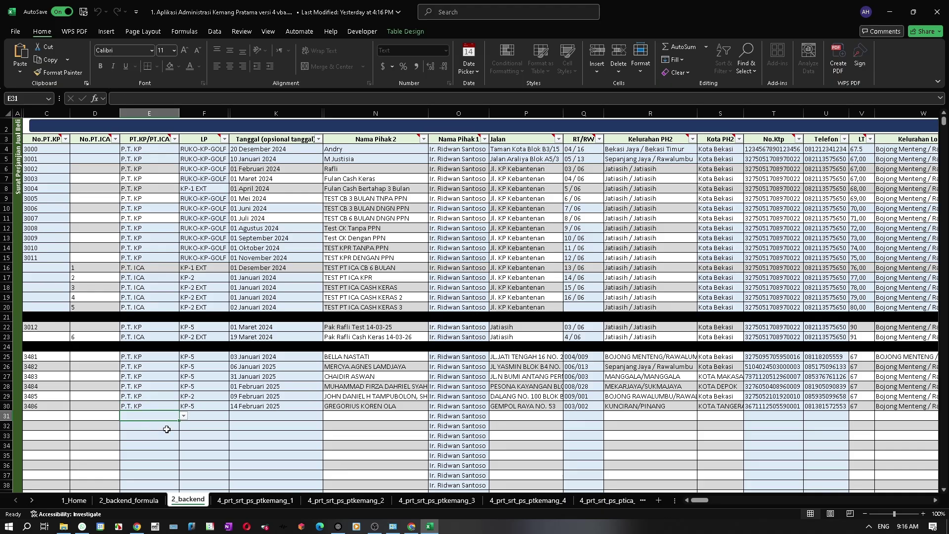
right_click(178, 500)
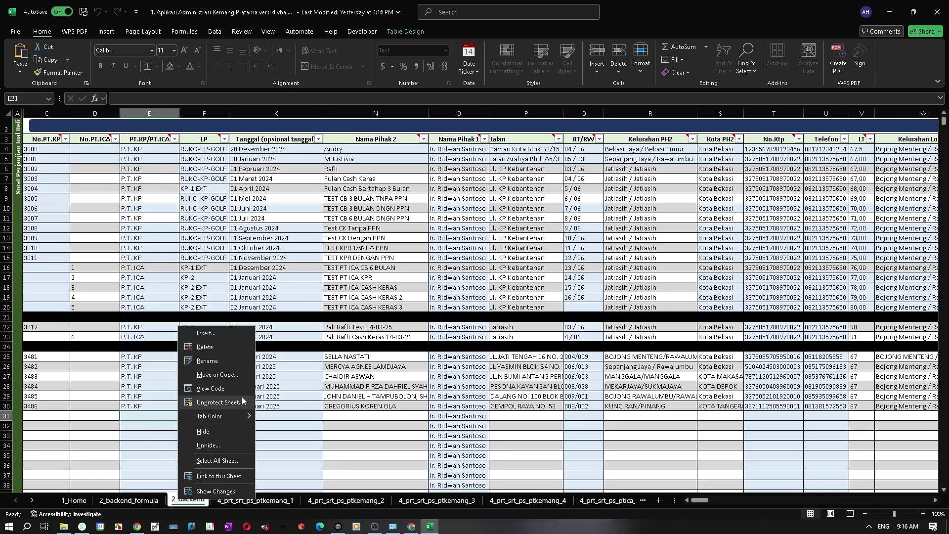
click(348, 364)
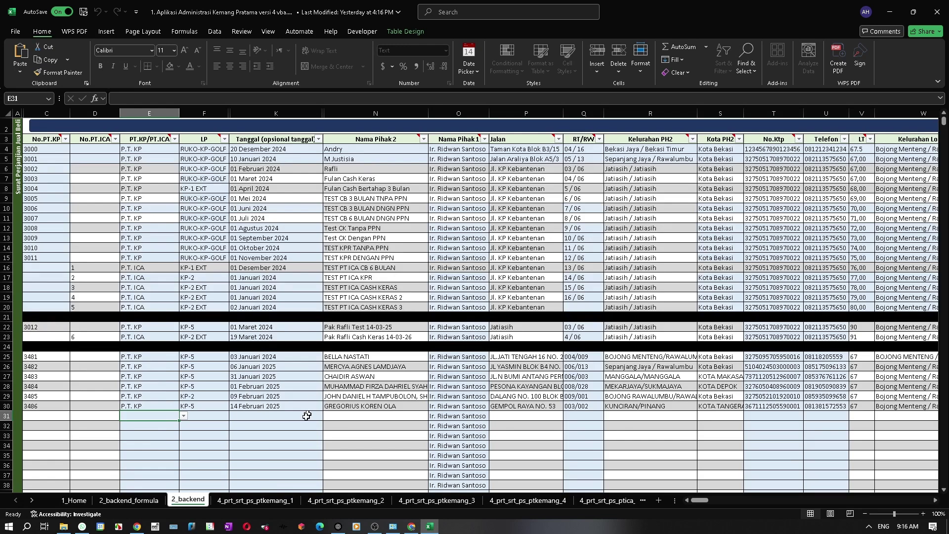
Open the 1_Home sheet, follow its "1. Input Data Backend" link and go to cell C31 on 2_backend
key(ctrl+Page_Down)
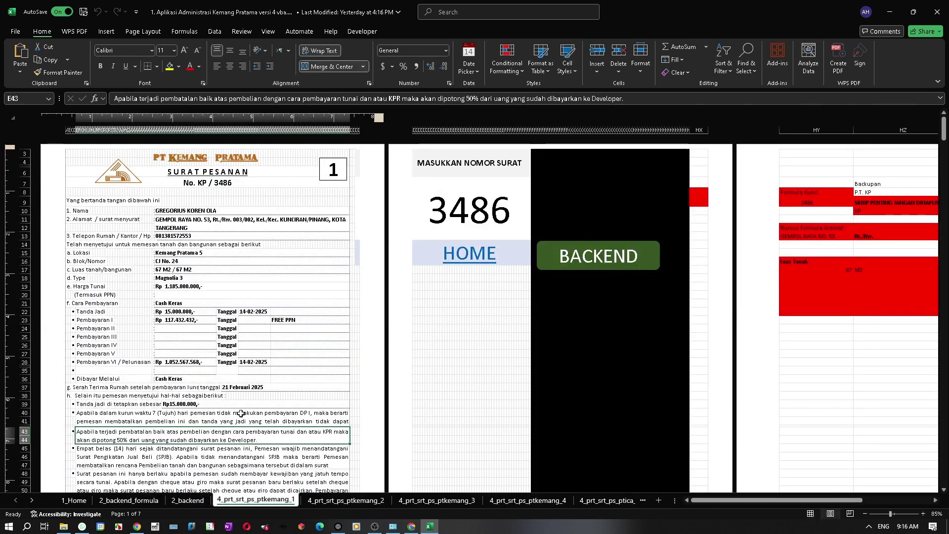
click(139, 502)
click(85, 502)
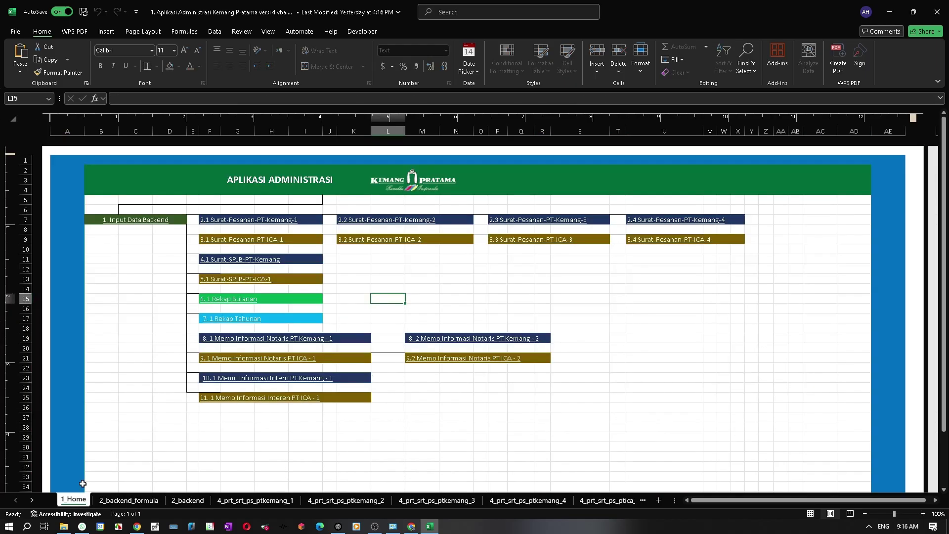
click(135, 221)
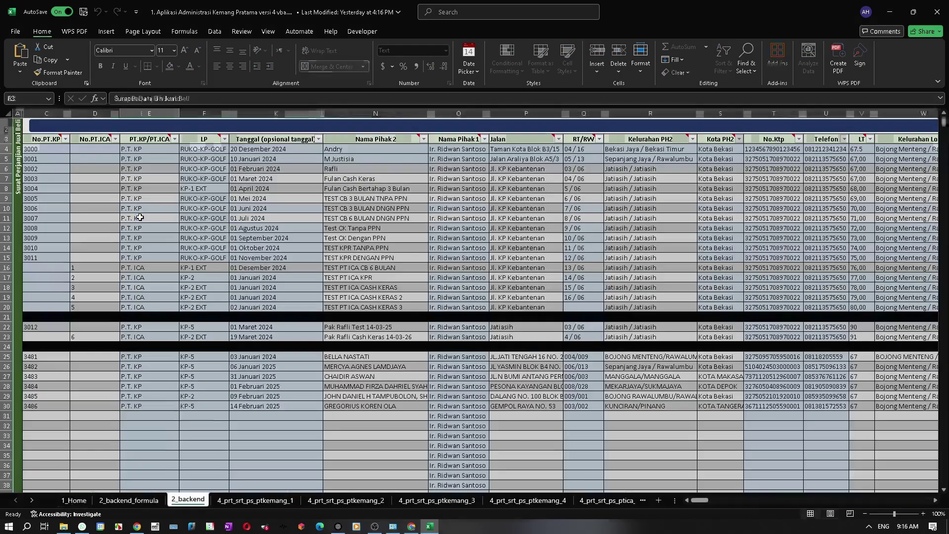
click(250, 260)
click(101, 415)
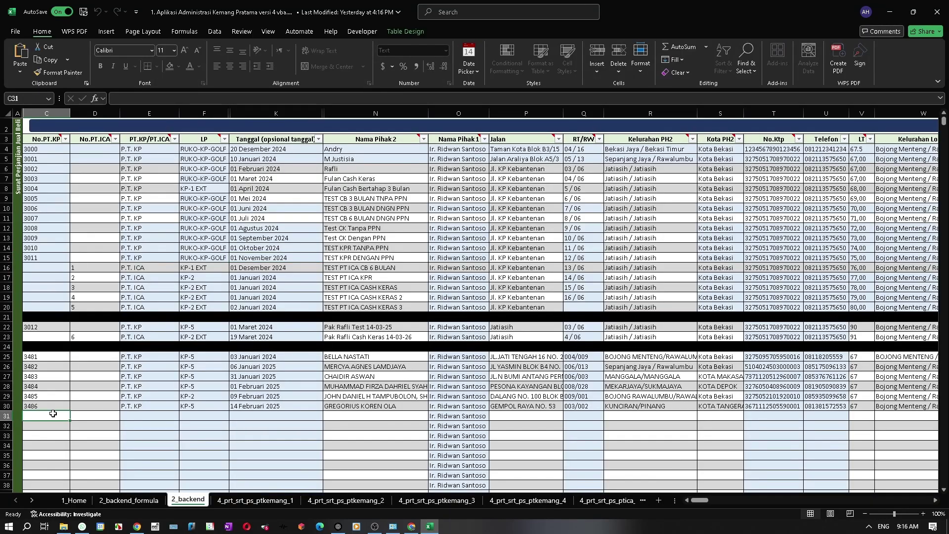
Look through the input columns along empty row 31, from No.PT.KP to past the NO HGB column
key(Right)
key(Right)
key(Right)
key(Right)
key(Right)
key(Right)
key(Right)
key(Right)
key(Right)
key(Right)
key(Right)
key(Right)
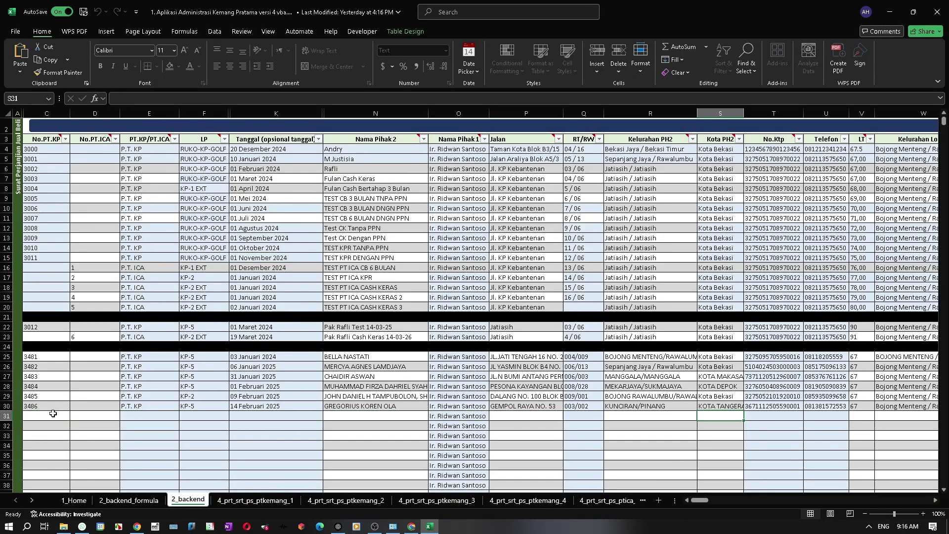
key(Right)
key(Right)
key(Right)
key(Right)
key(Right)
key(Right)
key(Right)
key(Right)
key(Right)
key(Right)
key(Right)
key(Right)
key(Right)
key(Right)
key(Right)
key(Right)
key(Right)
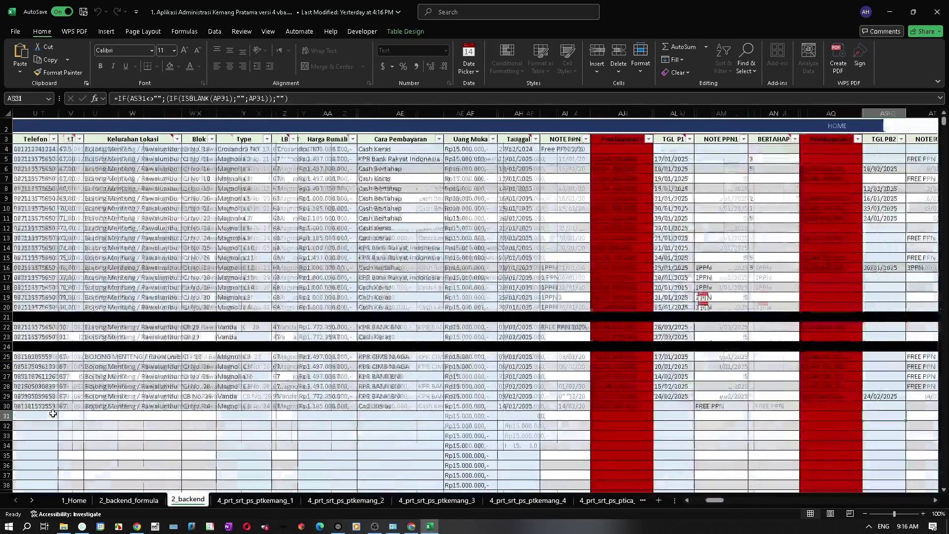
key(Right)
key(Right)
key(Right)
key(Right)
key(Right)
key(Right)
key(Right)
key(Right)
key(Right)
key(Right)
key(Right)
key(Right)
key(Right)
key(Right)
key(Right)
key(Right)
key(Right)
key(Right)
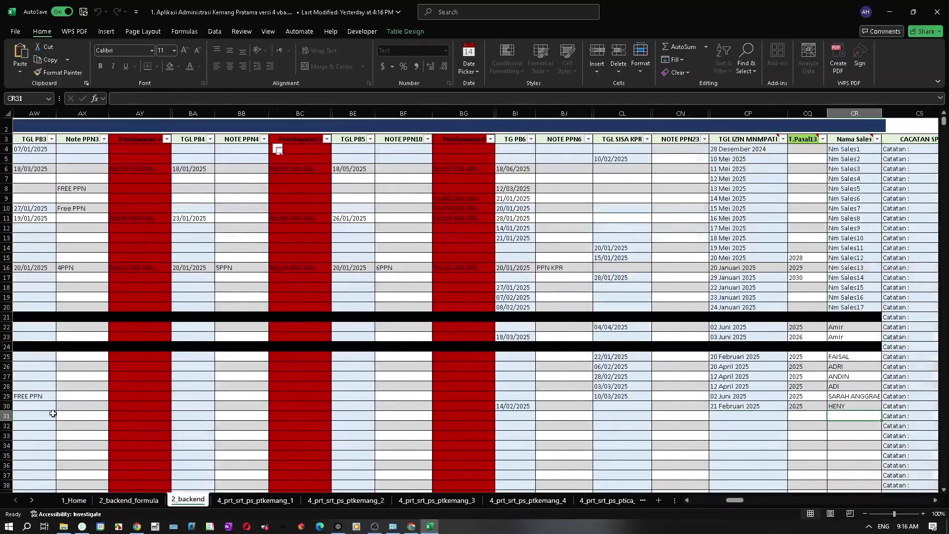
key(Right)
key(Right)
key(Right)
key(Right)
key(Right)
key(Right)
key(Right)
key(Right)
key(Right)
key(Right)
key(Right)
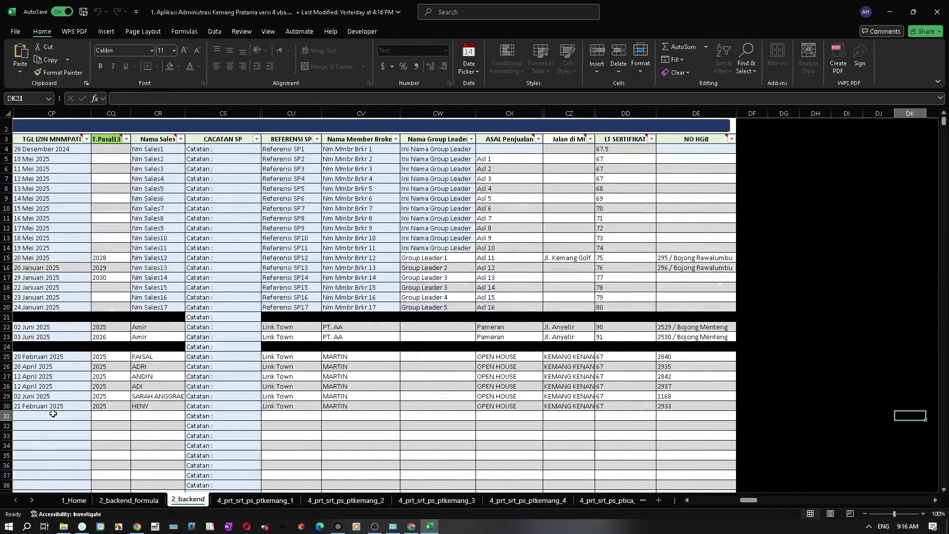
Go back along row 31 past the payment date columns and return to the start of the 2_backend sheet
key(Left)
key(Left)
key(Left)
key(Left)
key(Left)
key(Left)
key(Left)
key(Left)
key(Left)
key(Left)
key(Left)
key(Left)
key(Left)
key(Left)
key(Left)
key(Left)
key(Left)
key(Left)
key(Left)
key(Left)
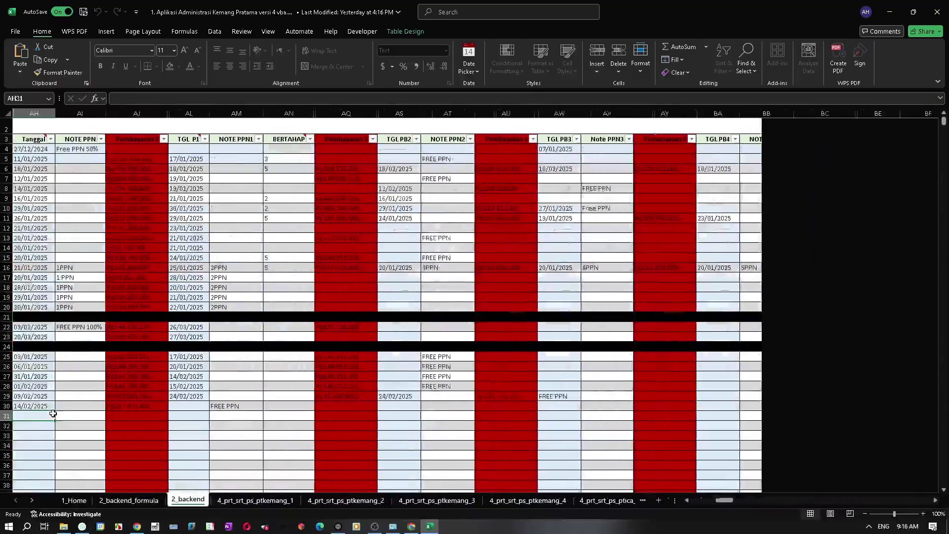
key(ctrl+Home)
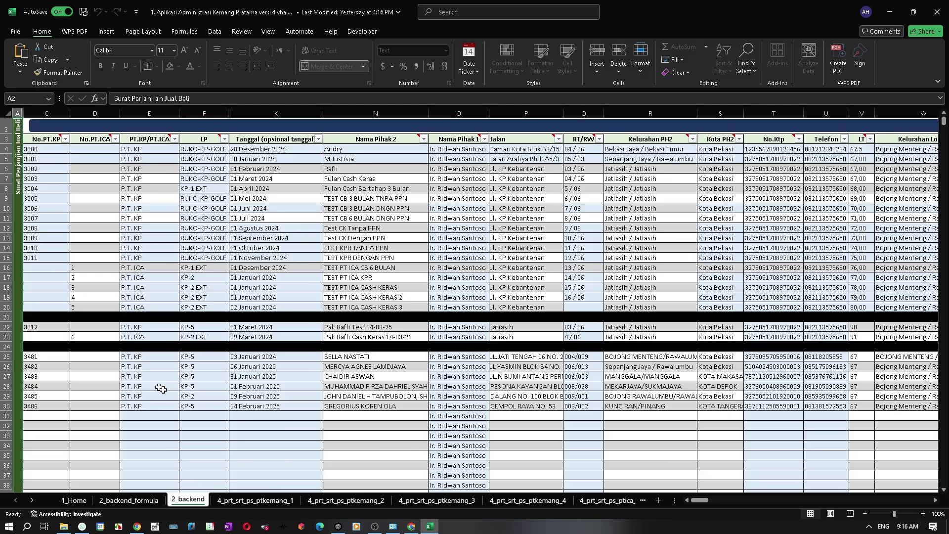
Read through the multi-line IF formula in cell AJ31 of the first payment column and keep it as it is
drag(702, 500, 720, 502)
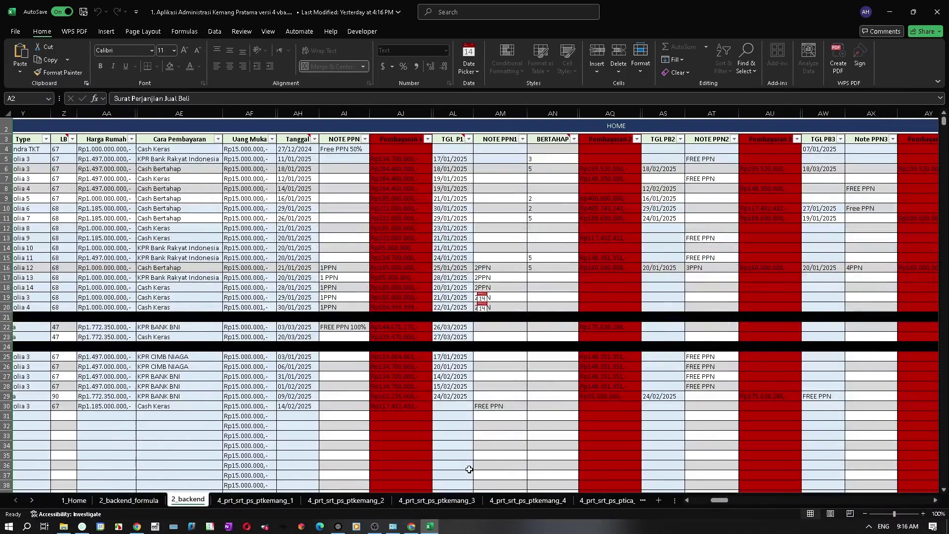
click(387, 415)
click(195, 99)
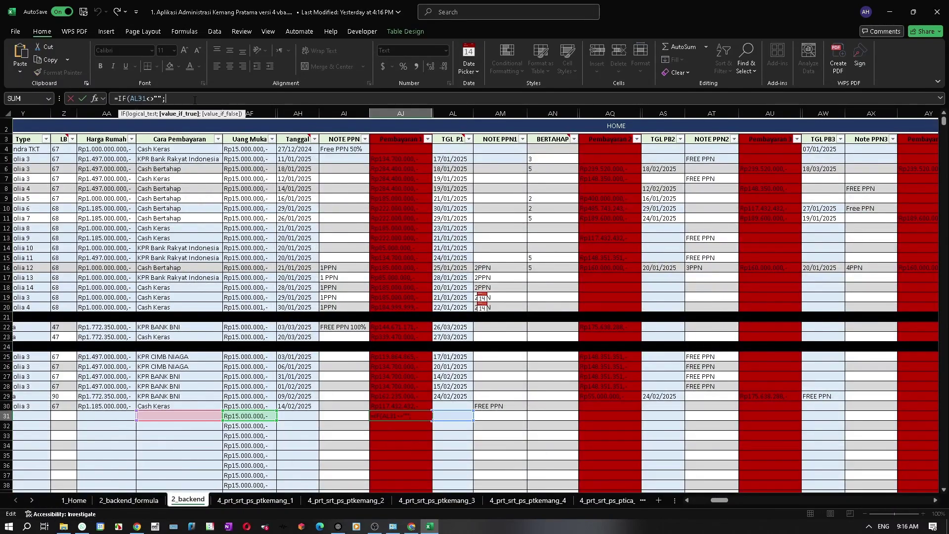
text(IF(ISNUMBER(SEARCH("KPR"; AE31)); (AB31*10%)-AF31;)
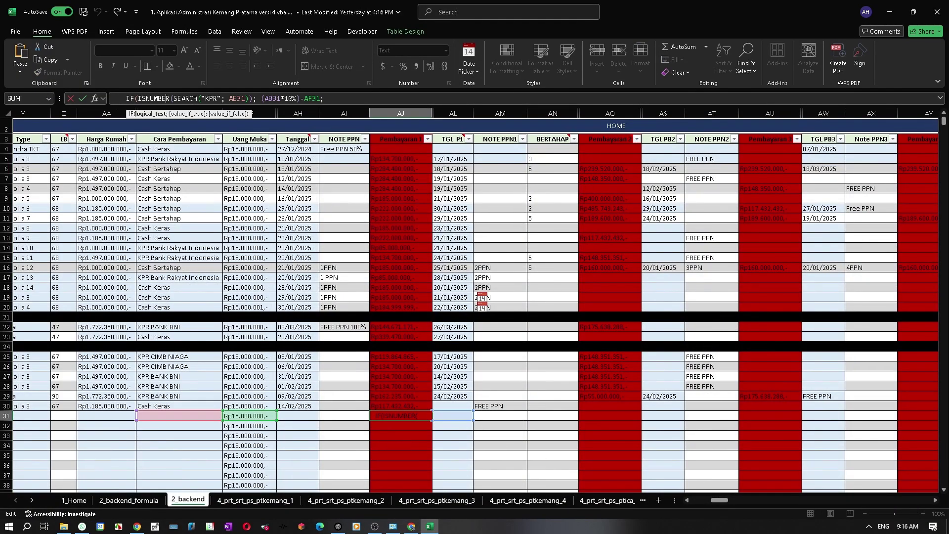
key(Down)
key(Down)
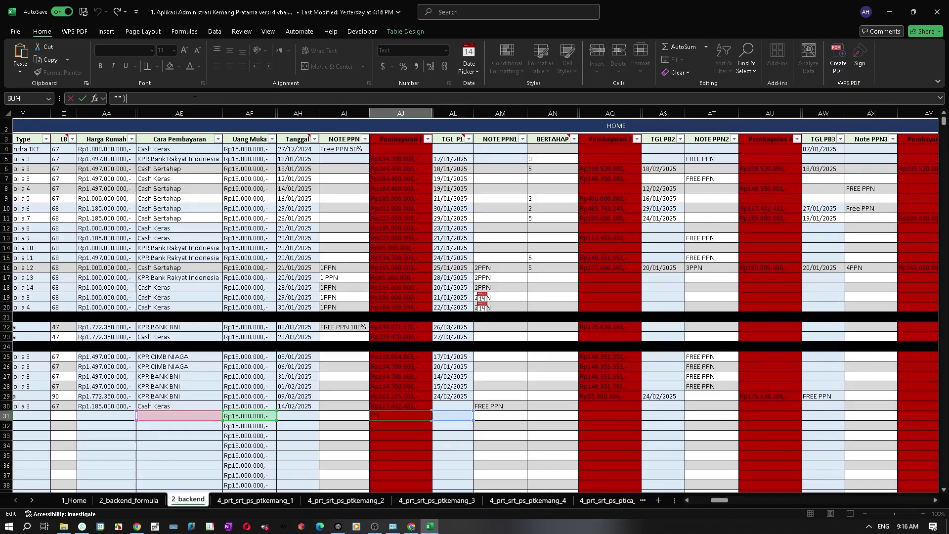
key(Up)
key(Up)
key(Up)
key(ctrl+Return)
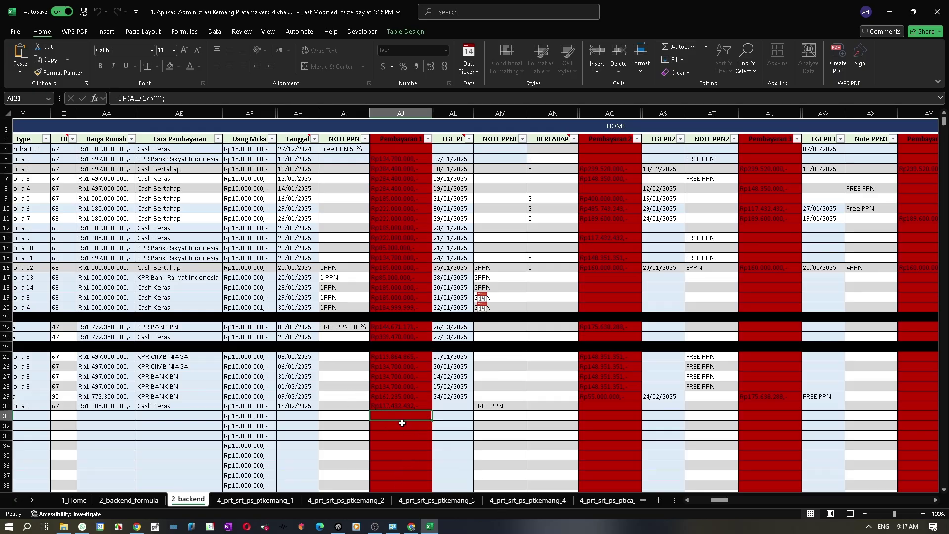
Try replacing the first payment formula in AJ31 with 15000, and undo that entry
text(15000)
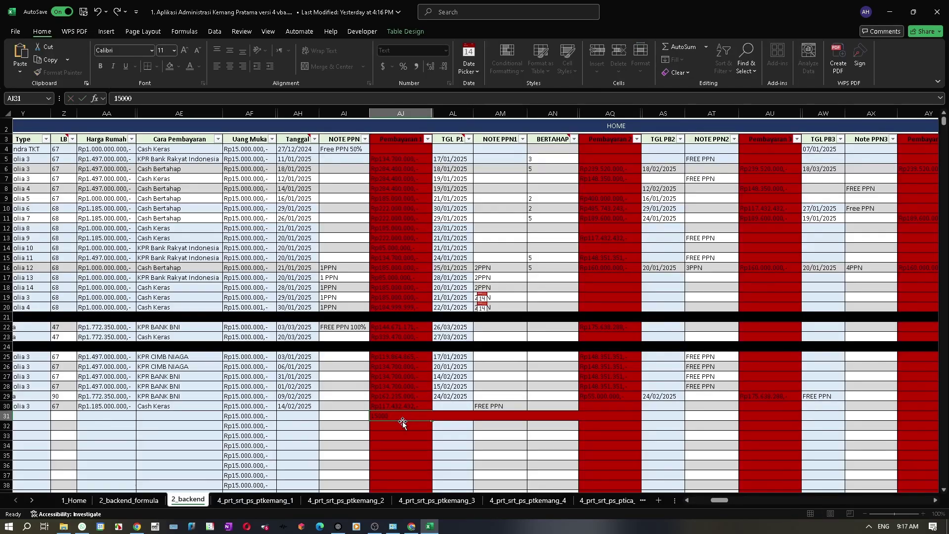
key(Return)
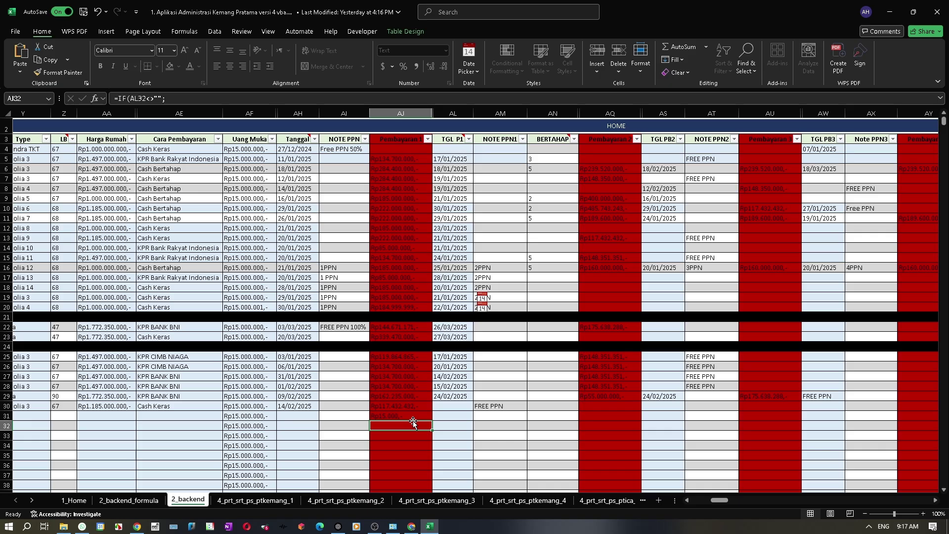
click(449, 418)
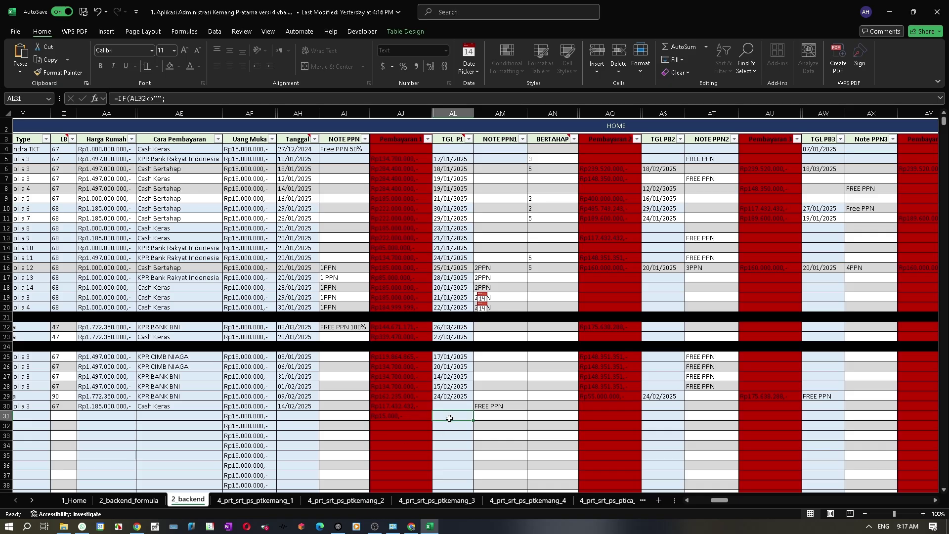
key(ctrl+z)
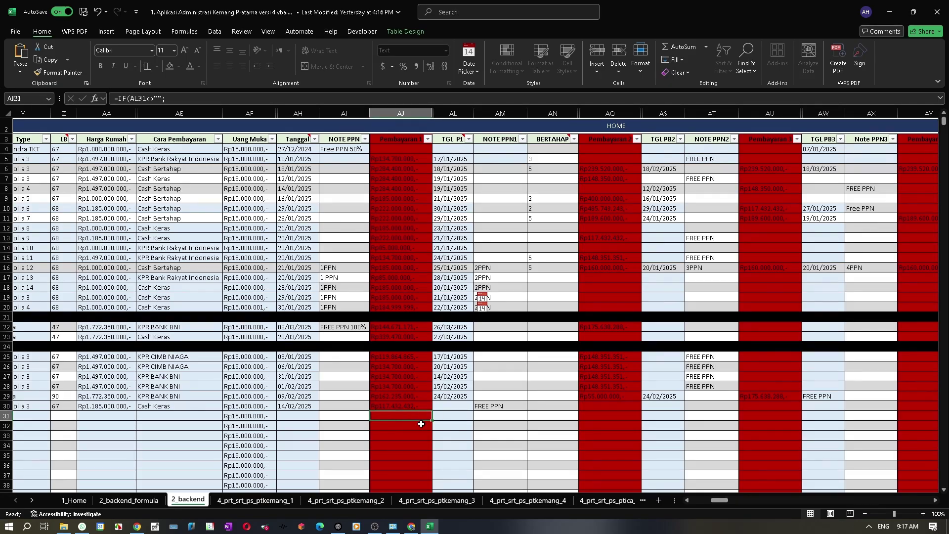
Re-read all lines of the restored formula in AJ31 and leave it without editing
drag(720, 500, 725, 501)
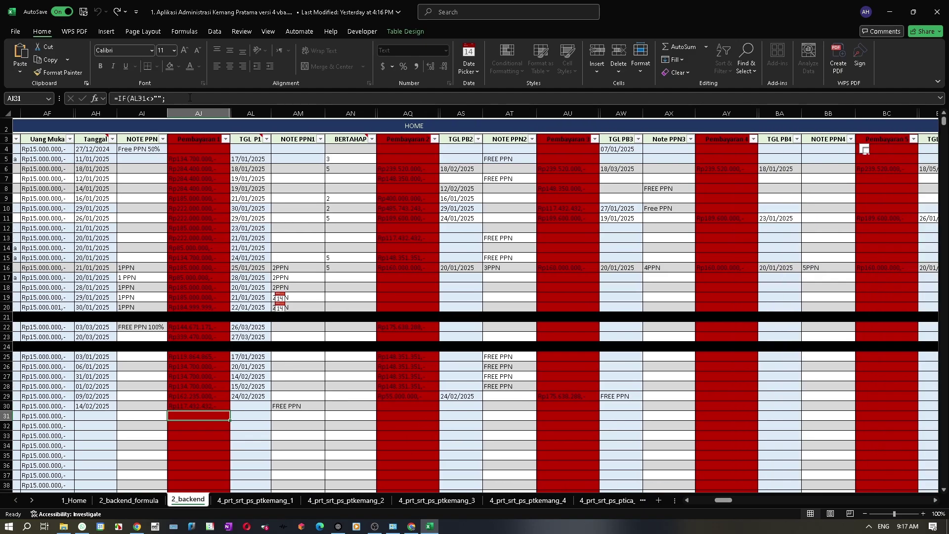
click(189, 97)
text(IF(ISNUMBER(SEARCH("KPR"; AE31)); (AB31*10%)-AF31;)
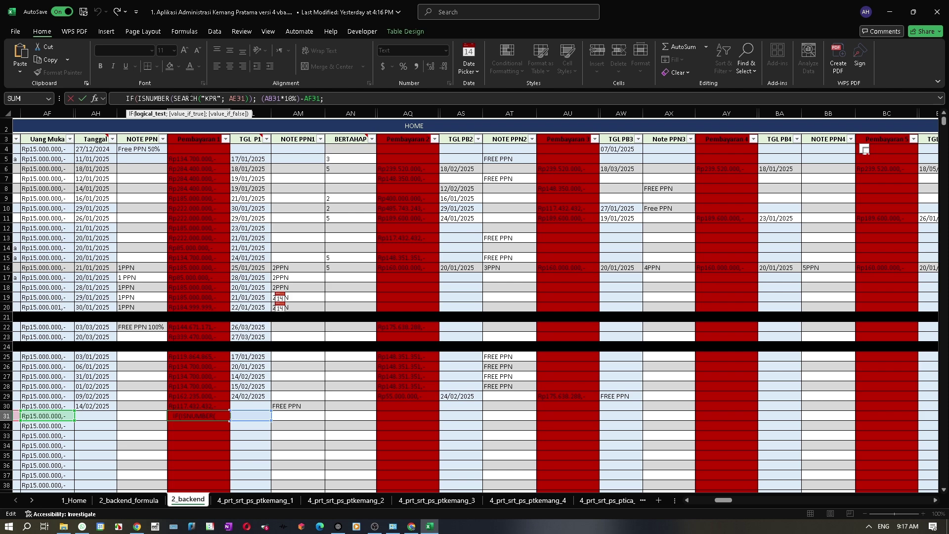
key(Down)
key(Down)
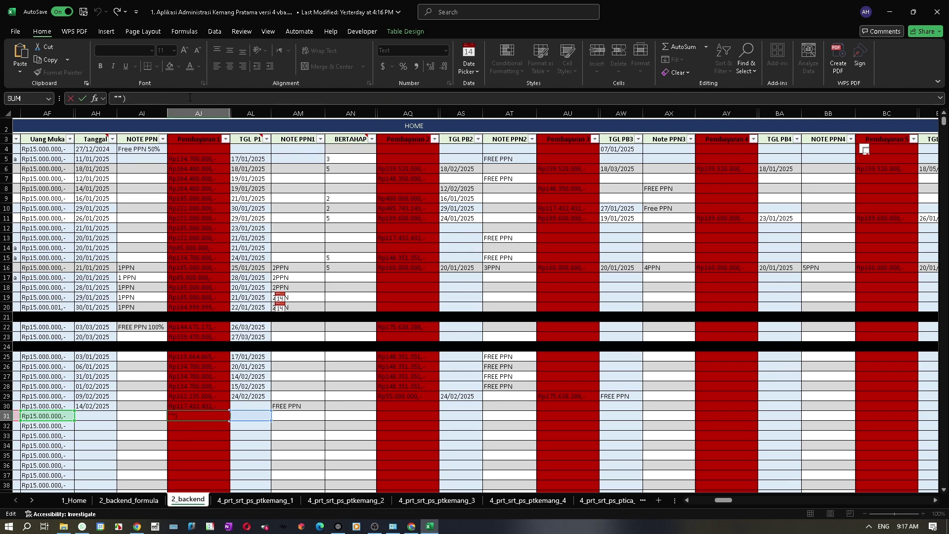
key(Escape)
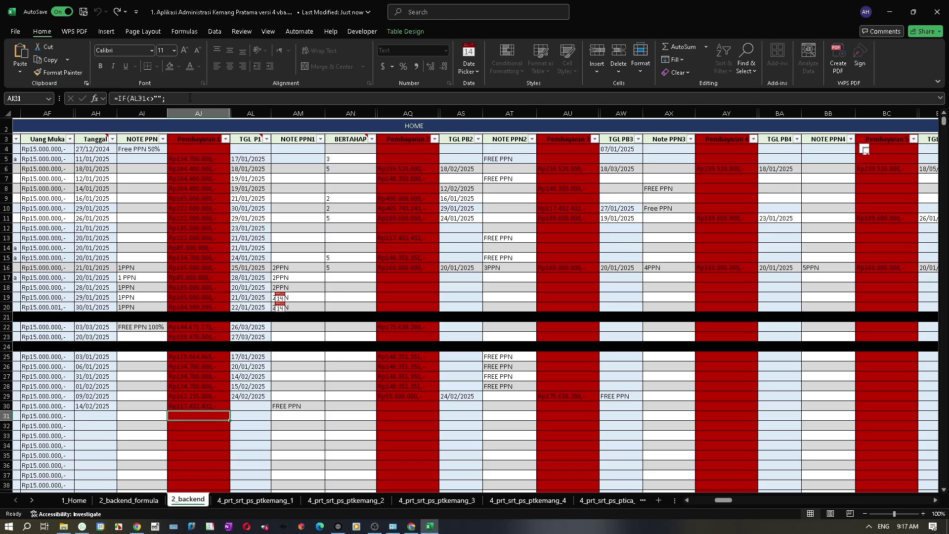
Inspect the second payment formula in cells AQ31 and AQ30, cancelling any edit to it
key(Right)
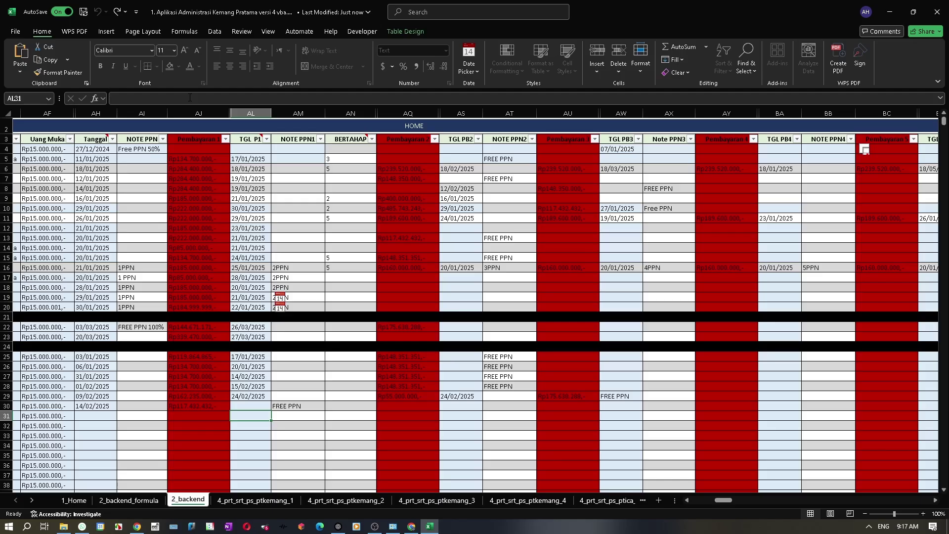
key(Right)
key(Right)
key(Right)
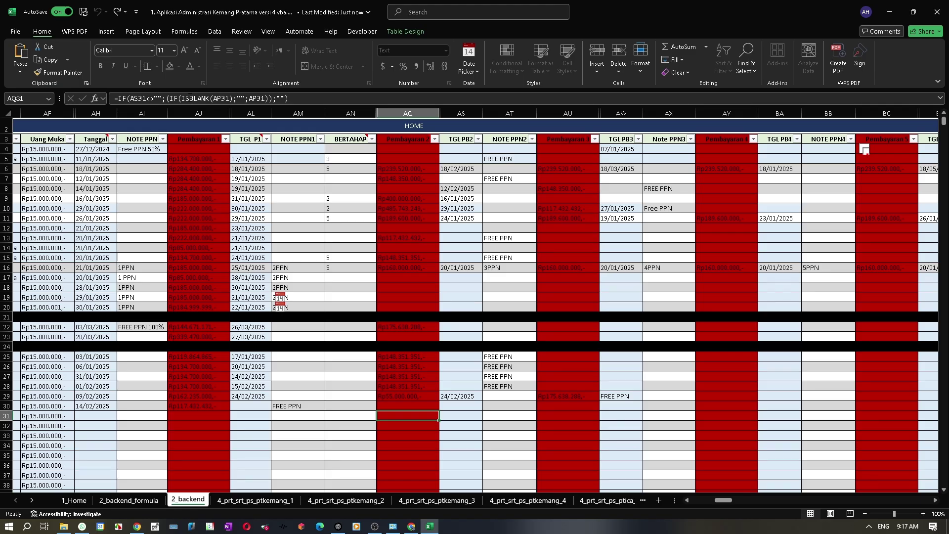
key(Up)
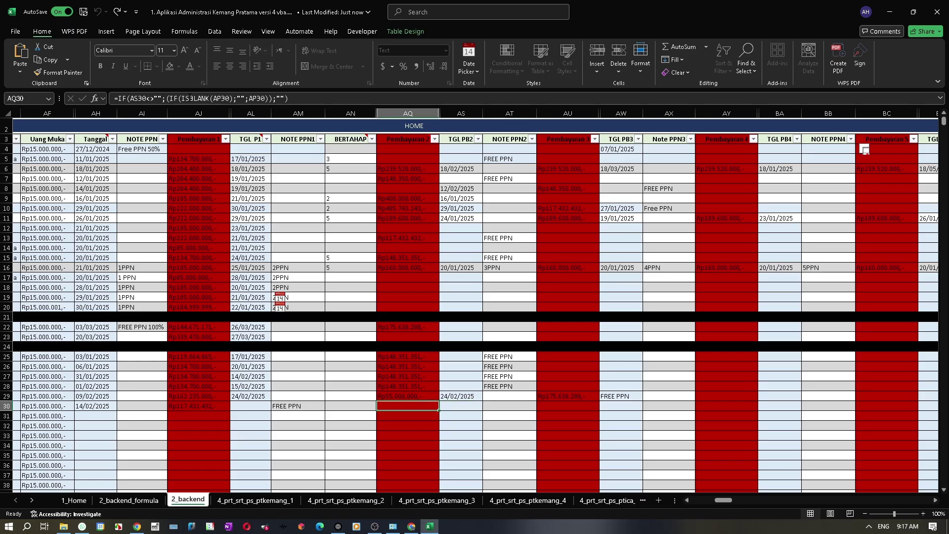
key(F2)
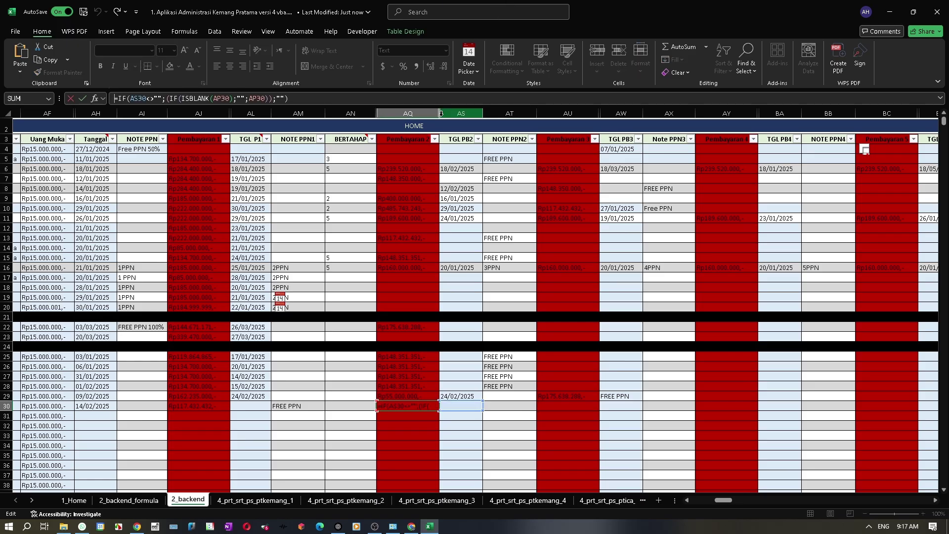
text(C:DE)
key(Escape)
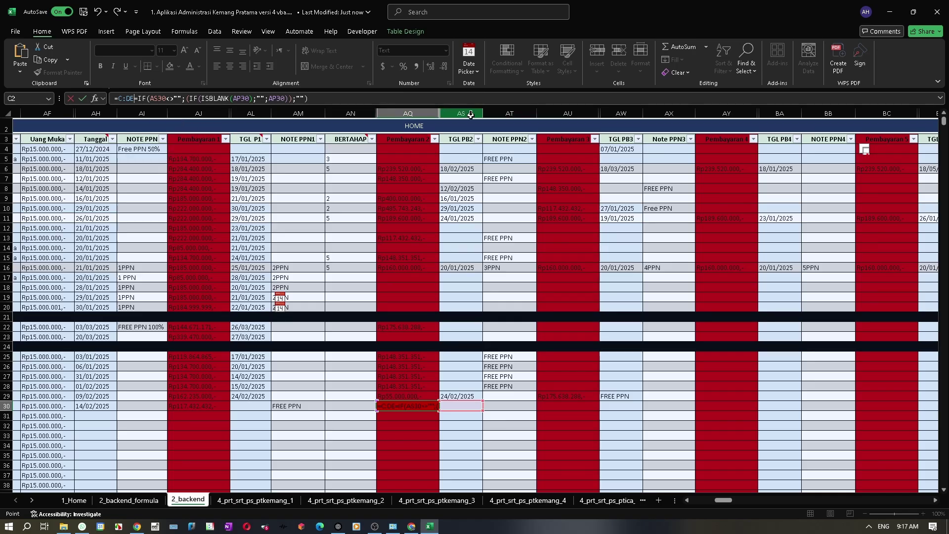
key(Escape)
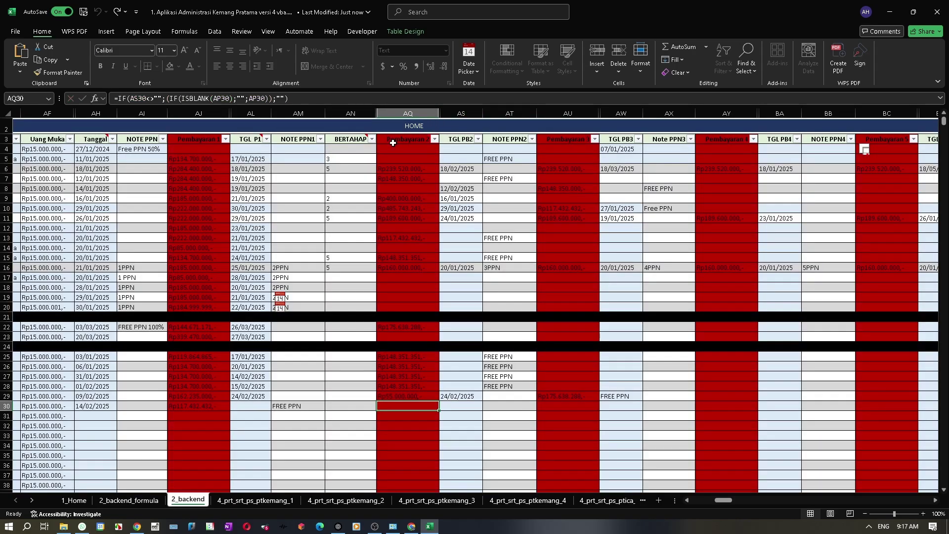
Check which column commands are available for columns AN through AQ and leave the columns as they are
drag(352, 113, 405, 114)
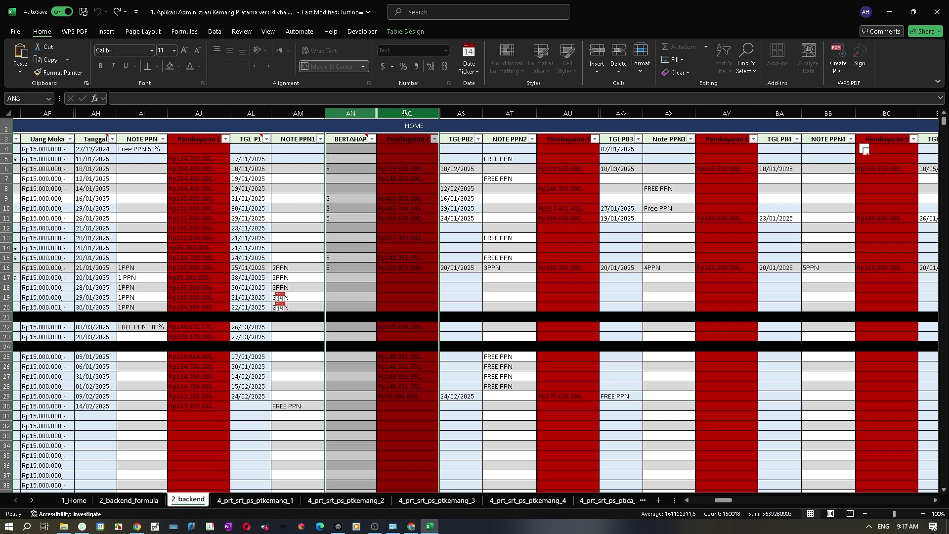
right_click(405, 116)
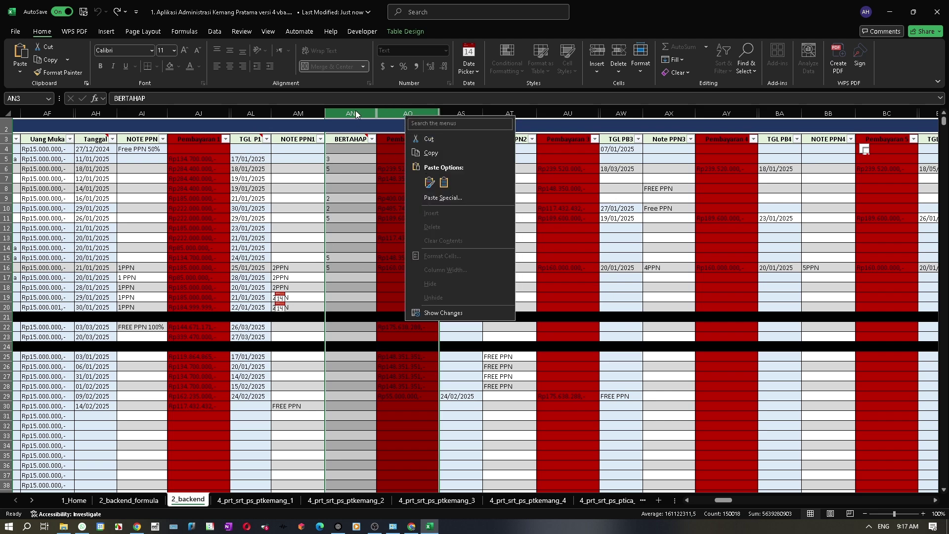
key(Escape)
click(409, 338)
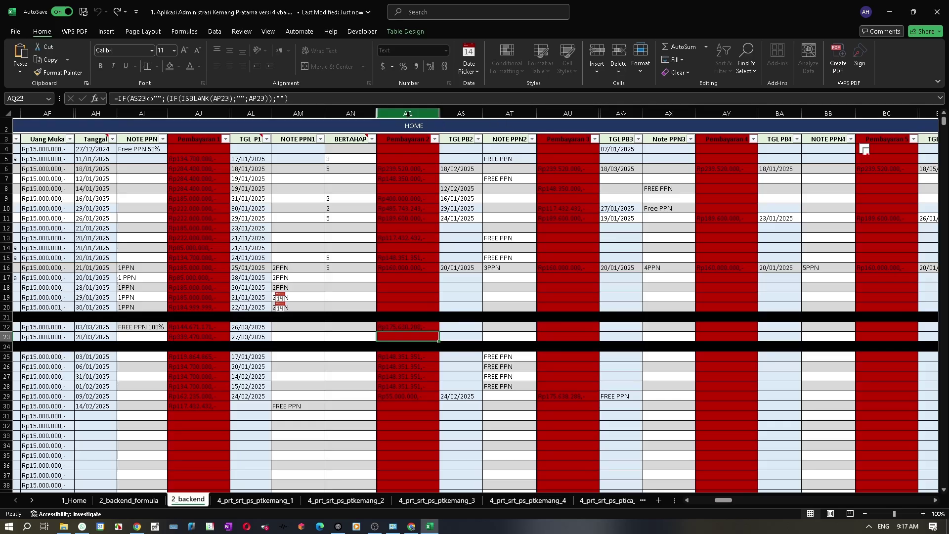
Inspect the second payment formula in cell AQ4 and cancel editing without changing it
click(423, 150)
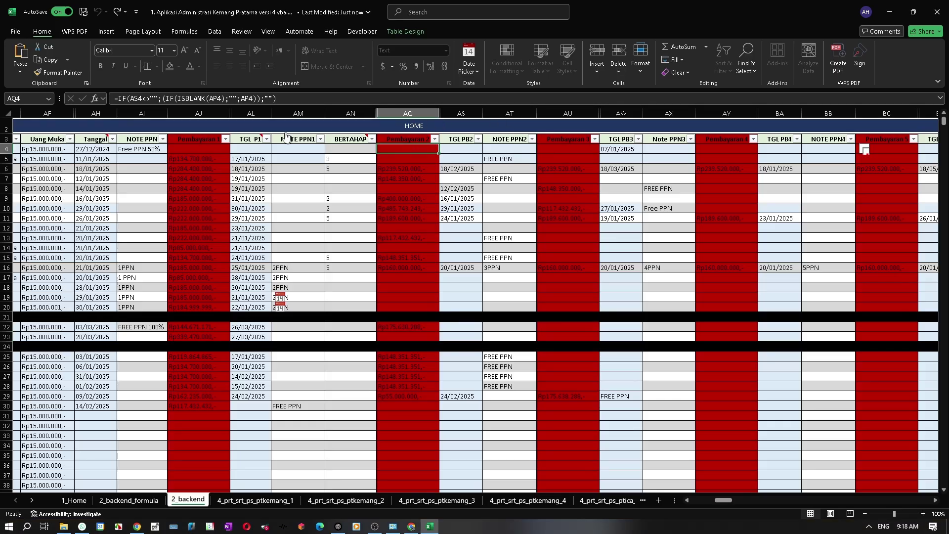
click(299, 99)
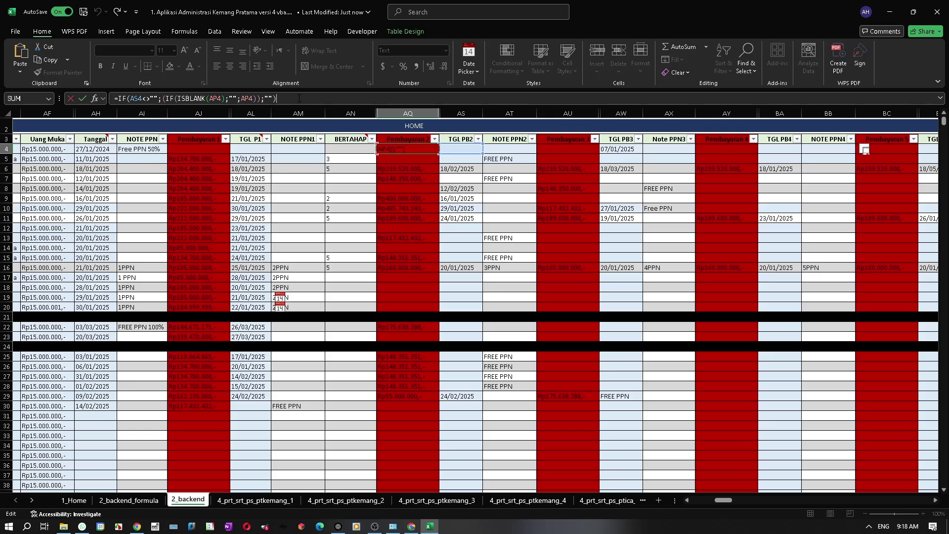
key(Escape)
Review the 2_backend_formula and 2_backend sheets and the order letter on 4_prt_srt_ps_ptkemang_1, including the lookup formula beside Pembayaran I
click(255, 501)
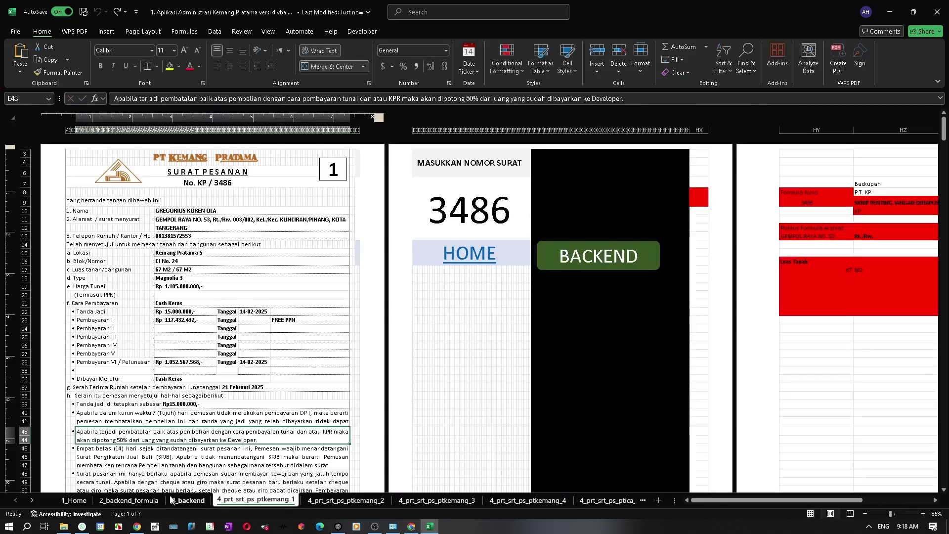
click(155, 501)
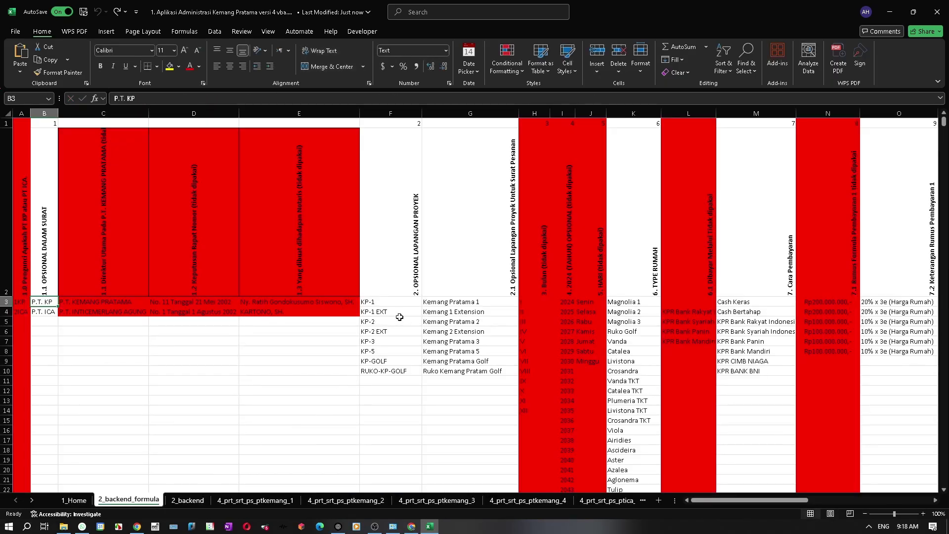
click(189, 500)
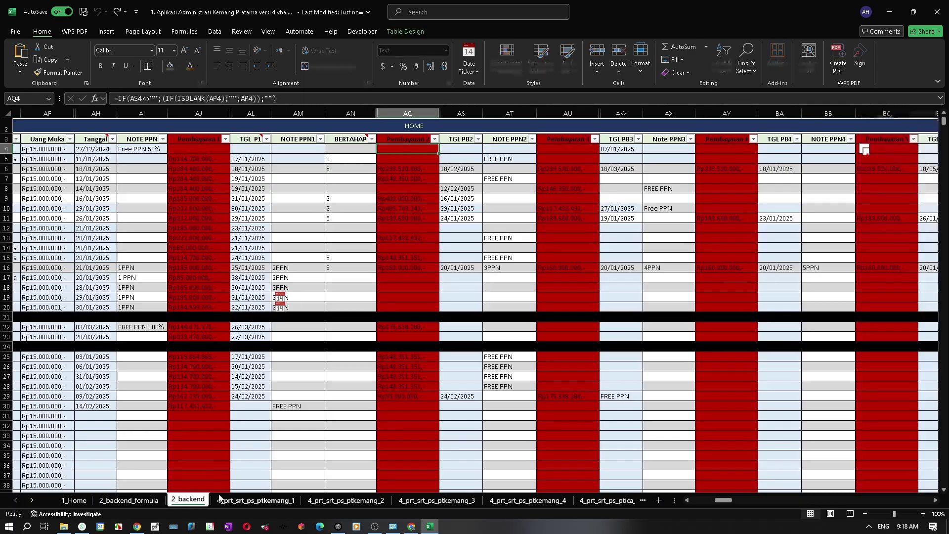
click(248, 500)
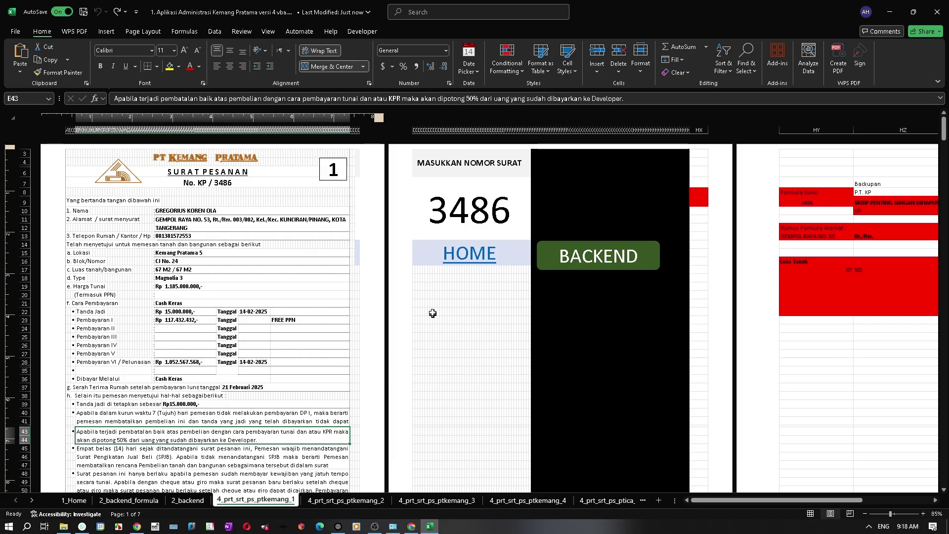
click(288, 322)
scroll(288, 322, down, 3)
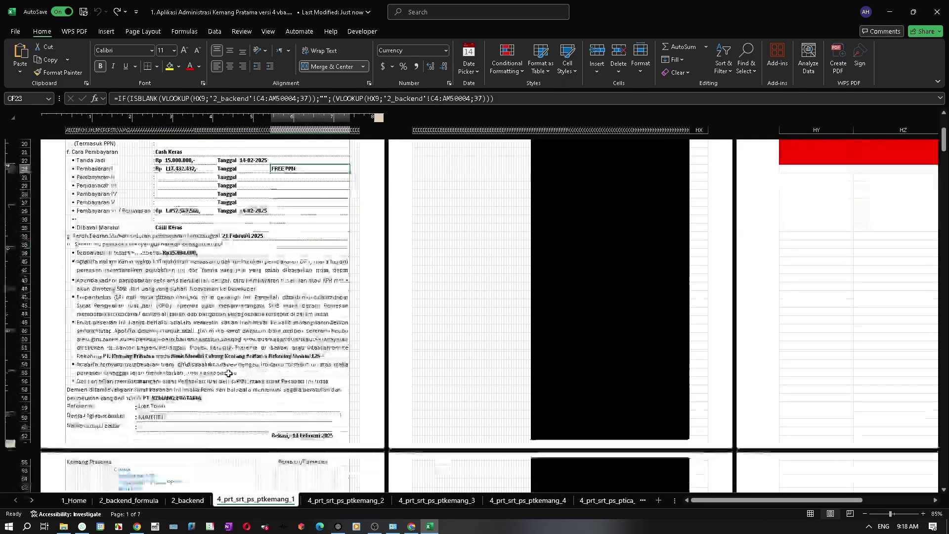
scroll(289, 322, up, 3)
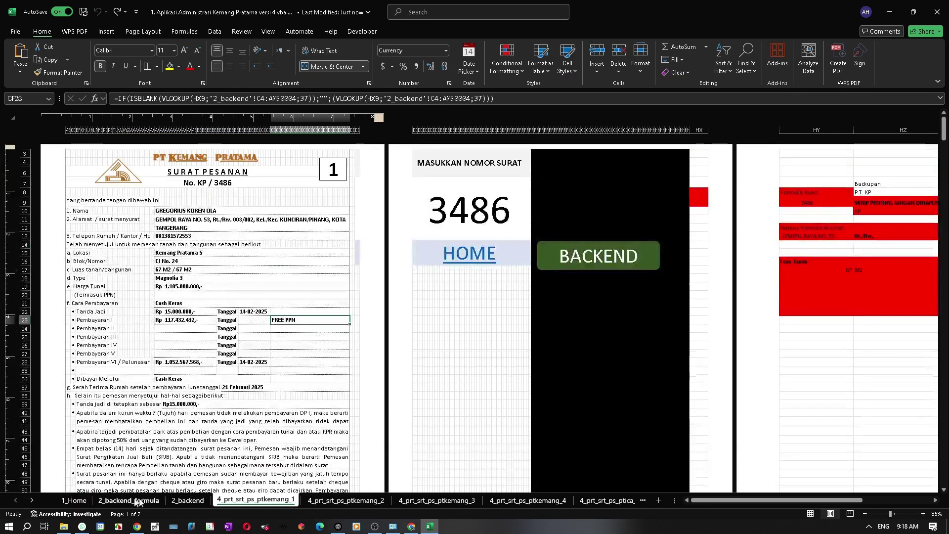
Follow the home sheet link to 2.1 Surat-Pesanan-PT-Kemang-1, return via HOME, and open 1. Input Data Backend
click(74, 500)
click(247, 223)
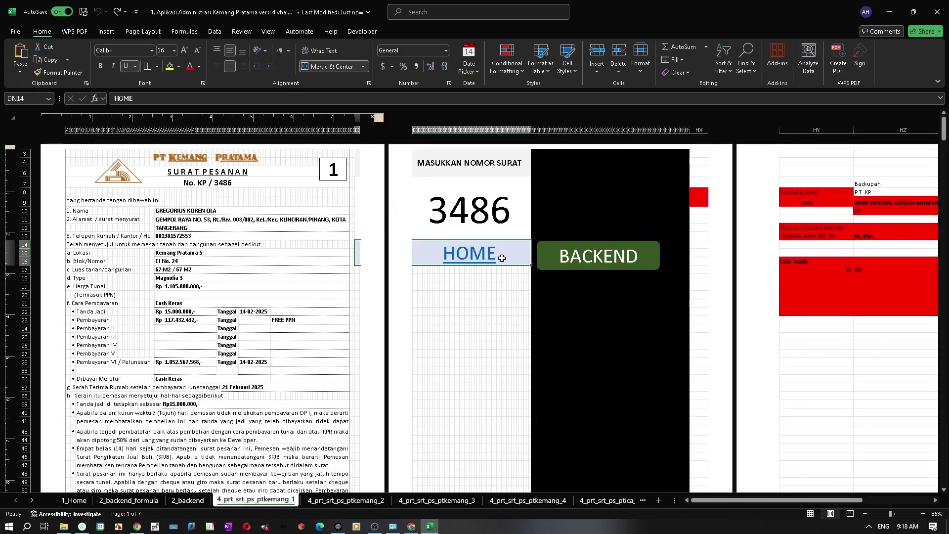
click(488, 251)
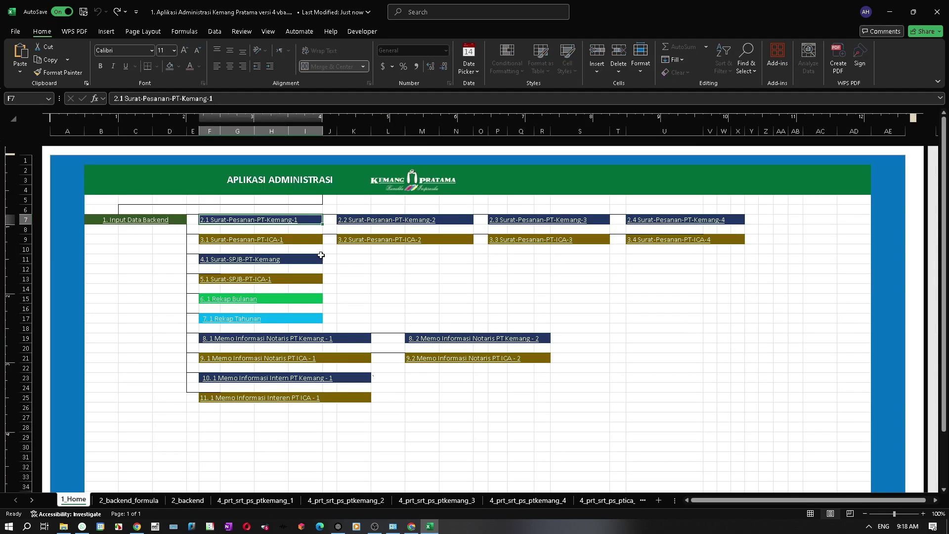
click(159, 225)
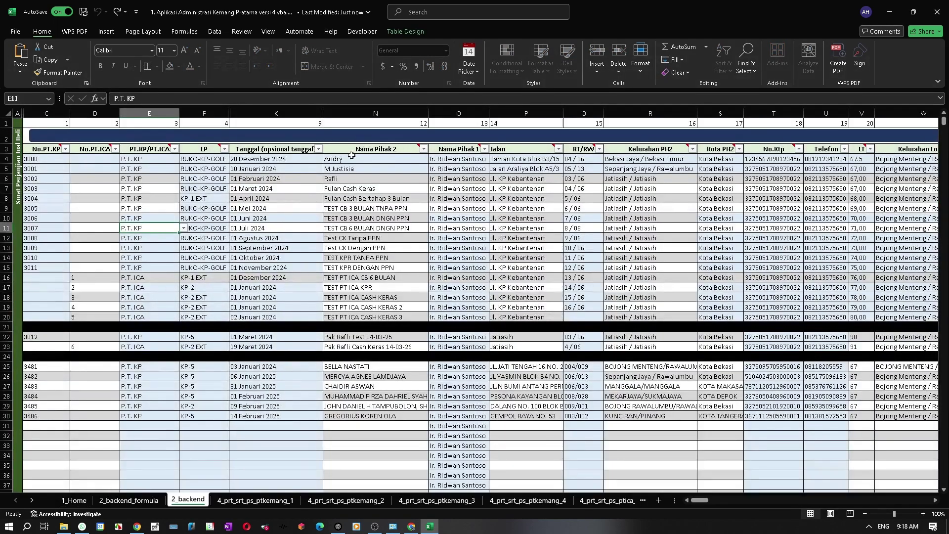
Walk through the backend record in row 30 from the No.PT.KP column across to the NO HGB column
click(64, 415)
key(Right)
key(Right)
key(Right)
key(Right)
key(Right)
key(Right)
key(Right)
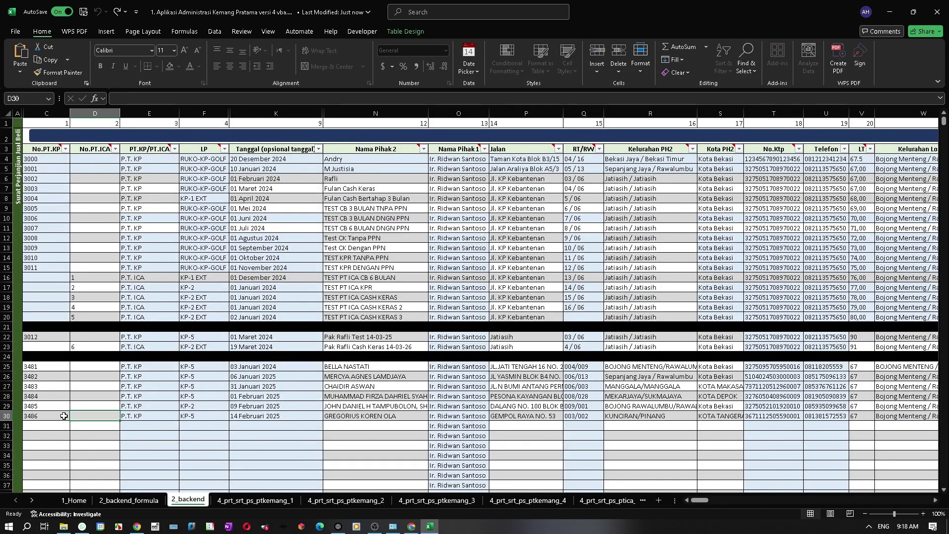
key(Right)
key(Right)
key(Right)
key(Right)
key(Right)
key(Right)
key(Right)
key(Right)
key(Right)
key(Right)
key(Right)
key(Right)
key(Right)
key(Right)
key(Right)
key(Right)
key(Right)
key(Right)
key(Right)
key(Right)
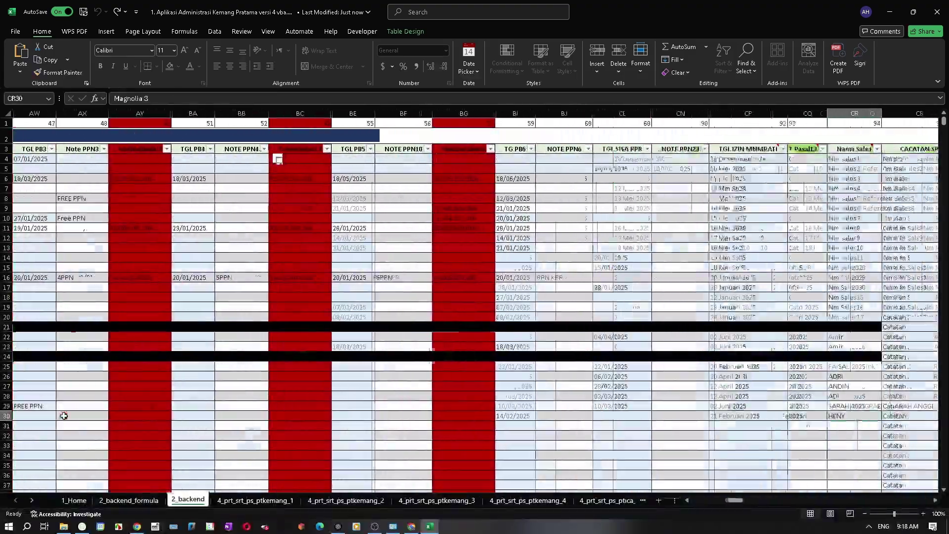
key(Left)
key(Left)
key(Left)
key(Left)
key(Left)
key(Left)
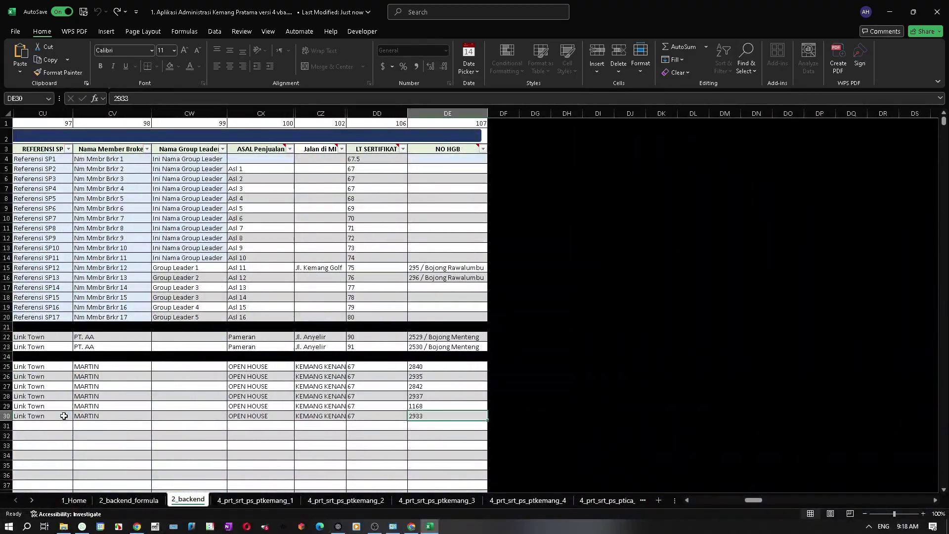
key(Down)
key(Right)
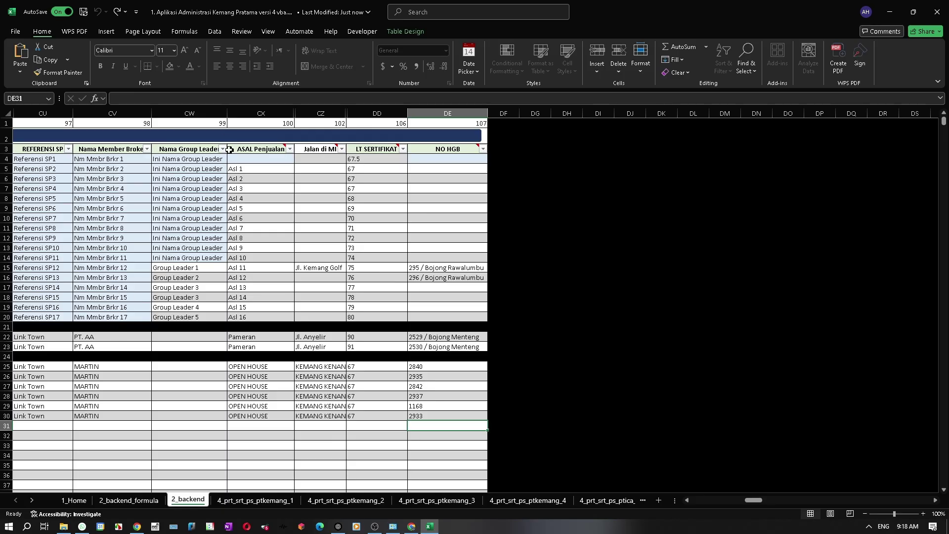
Return to the home sheet and open the 2.1 Surat-Pesanan-PT-Kemang-1 letter, viewing it down to the signature section
click(241, 138)
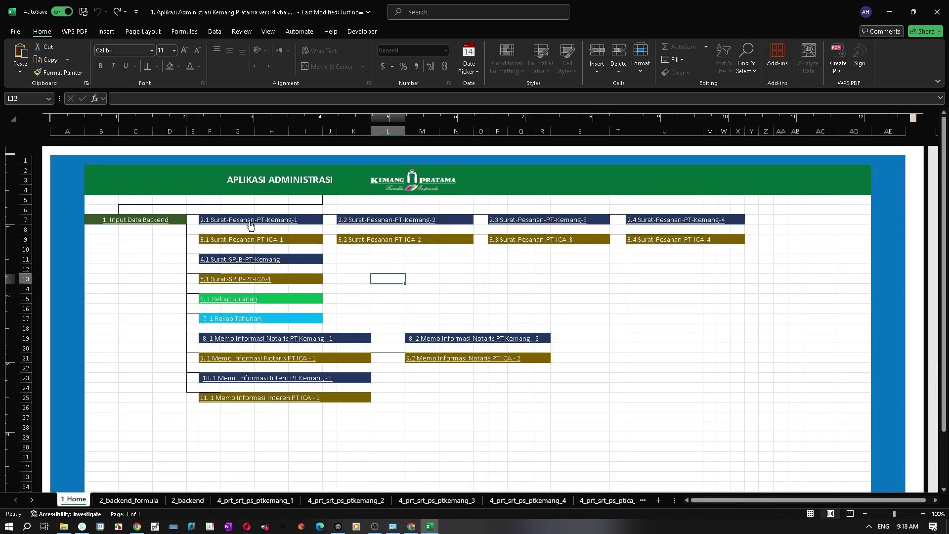
click(251, 223)
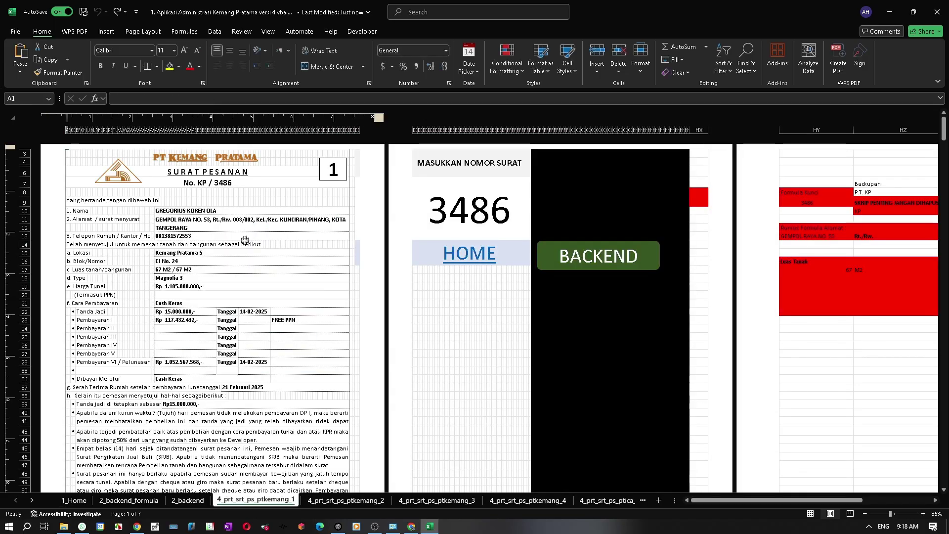
scroll(235, 261, down, 7)
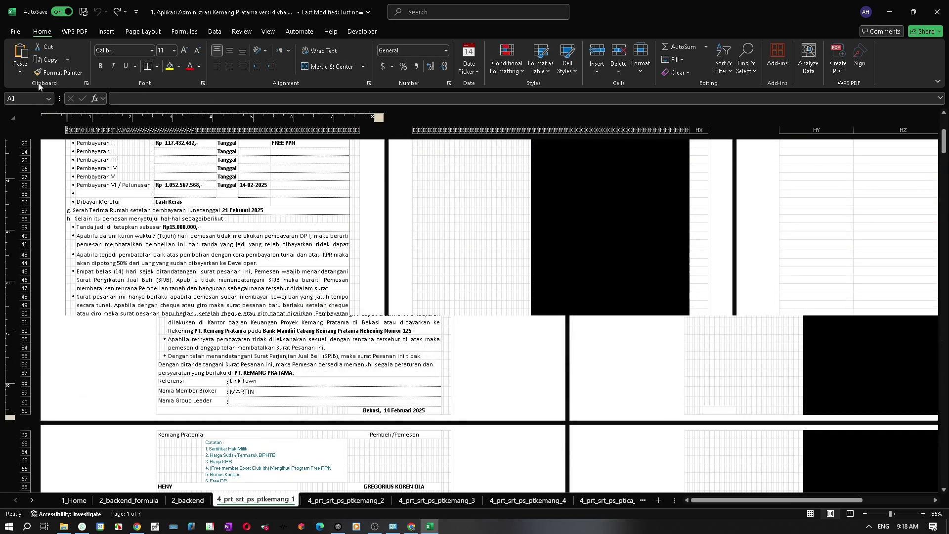
Set the print paper size of the order letter to f4 (8.27" x 12.99") and return to the sheet
click(16, 32)
click(28, 210)
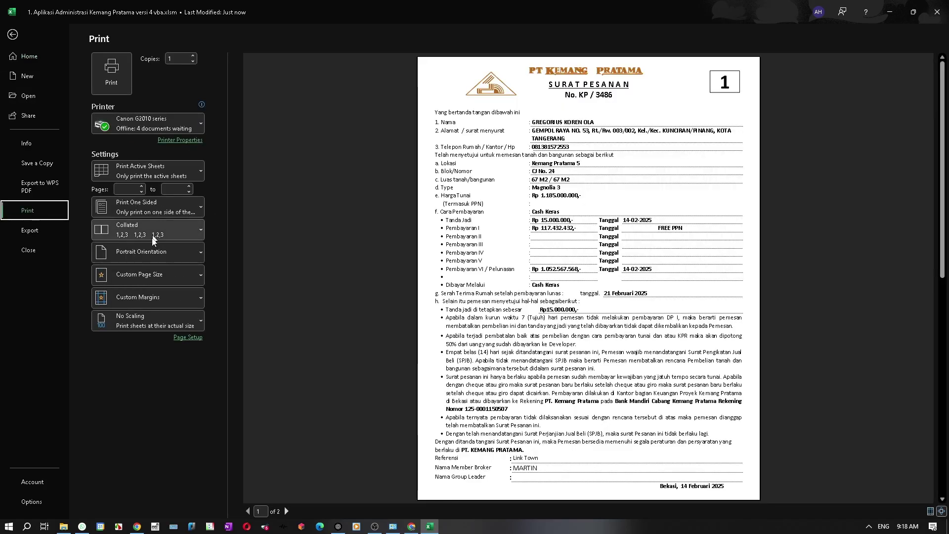
click(137, 256)
click(140, 276)
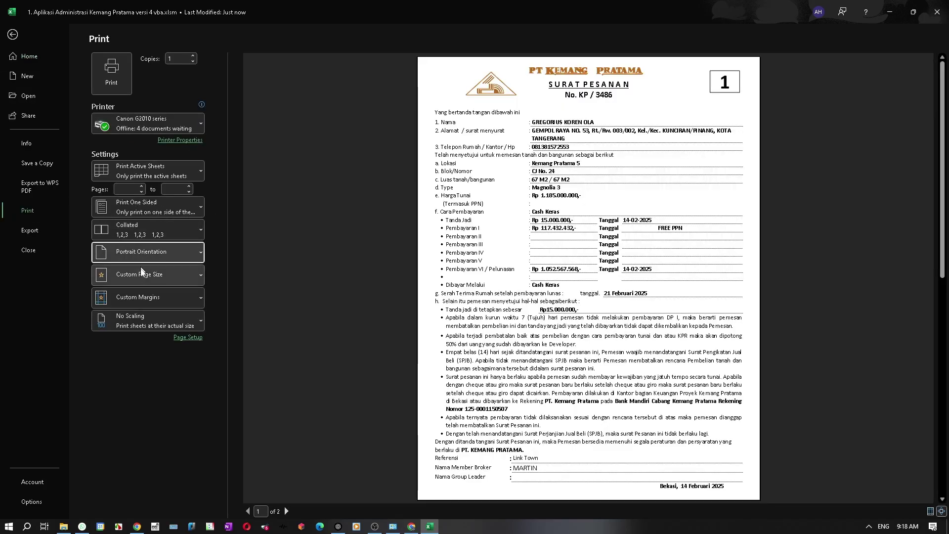
click(141, 290)
key(Escape)
click(144, 275)
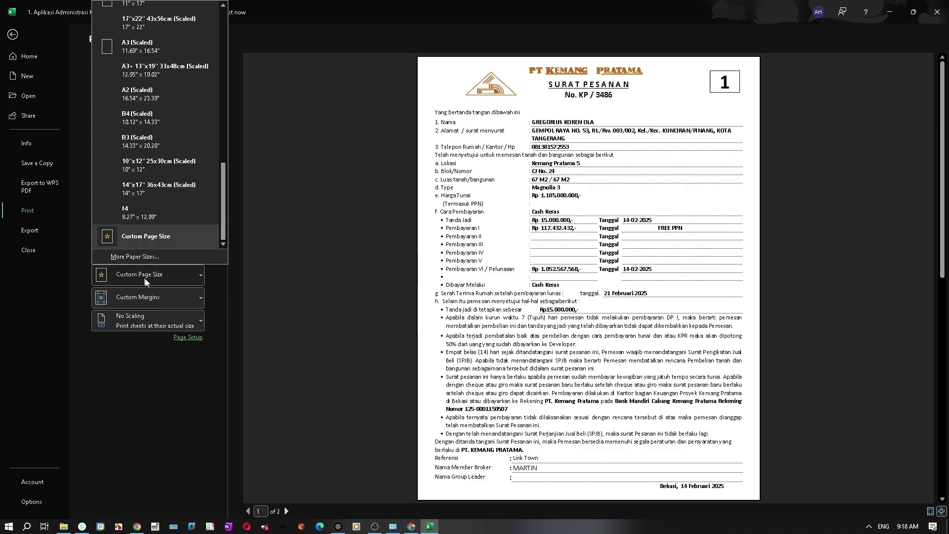
click(143, 210)
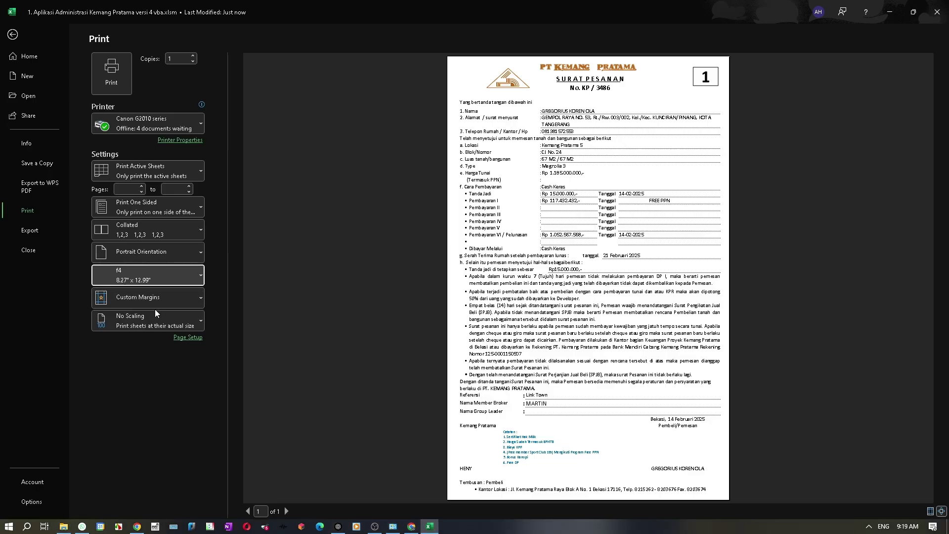
key(Escape)
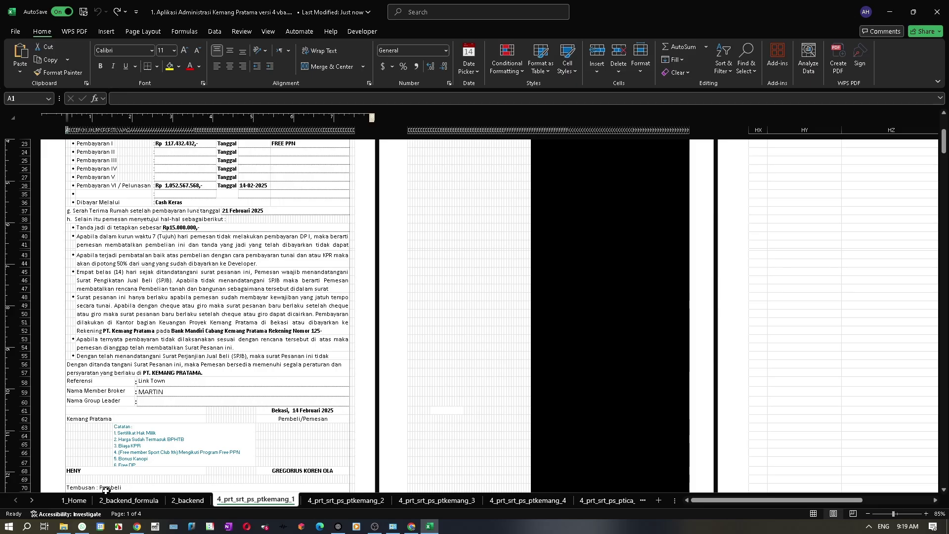
Go from the letter to the home sheet, open 3.1 Surat-Pesanan-PT-ICA-1, and follow its BACKEND link to the data
scroll(446, 299, up, 7)
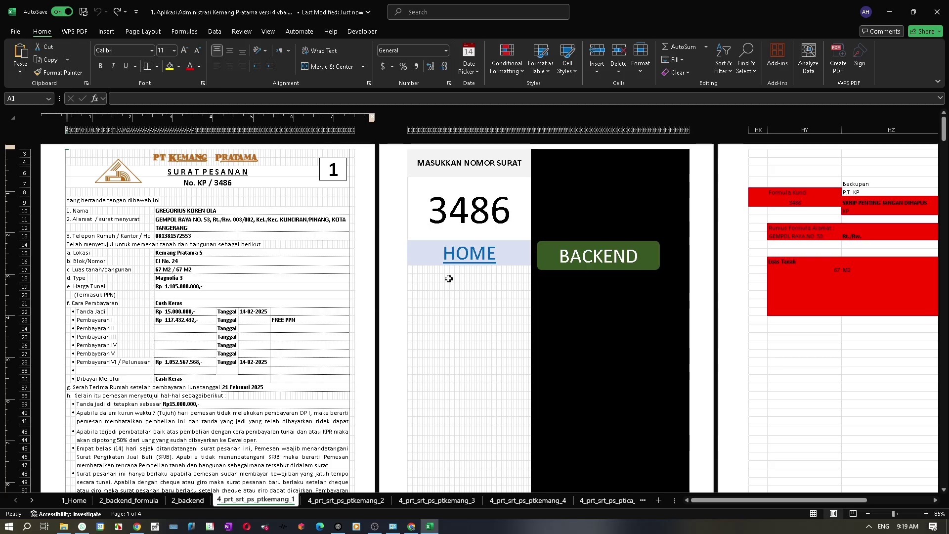
click(485, 255)
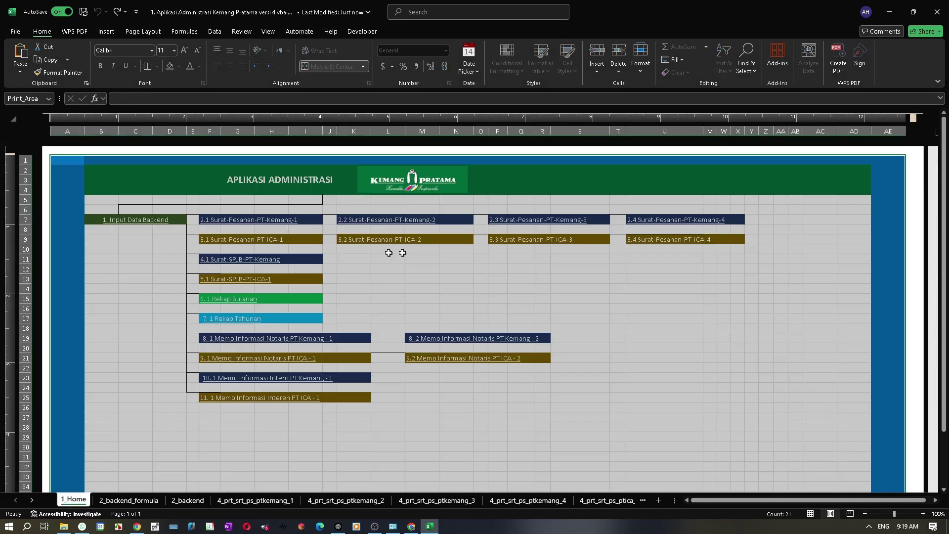
click(267, 247)
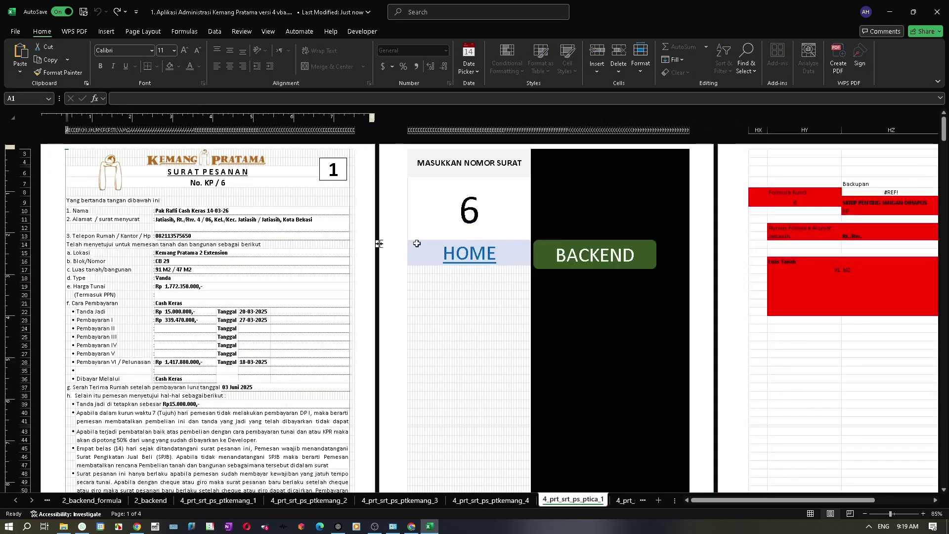
click(586, 255)
click(250, 240)
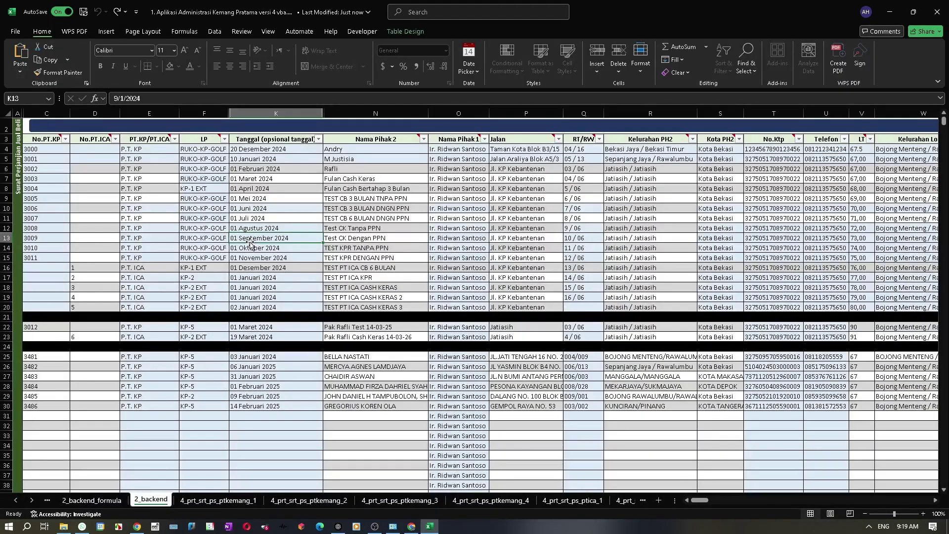
Return from the backend data to the 1_Home sheet and look over its full menu of linked documents
scroll(92, 501, up, 1)
click(16, 500)
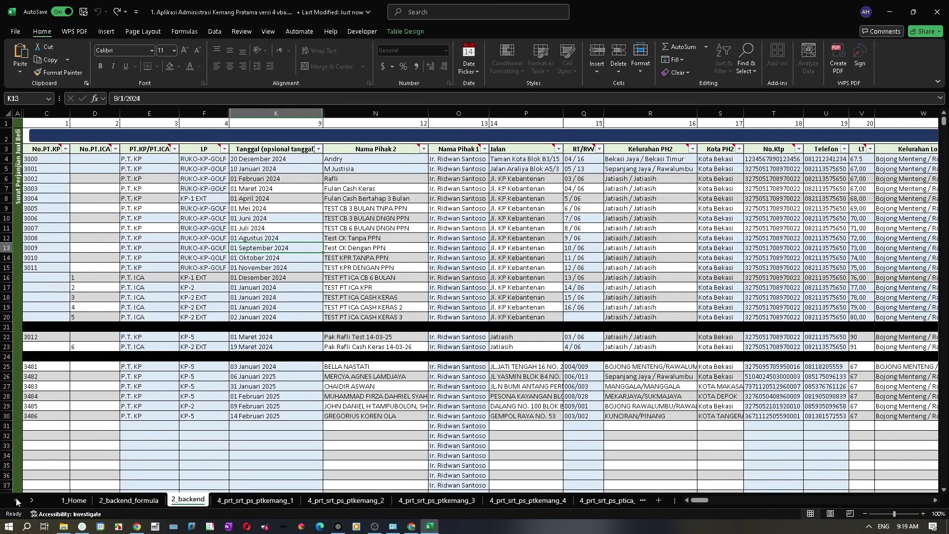
click(73, 500)
click(287, 426)
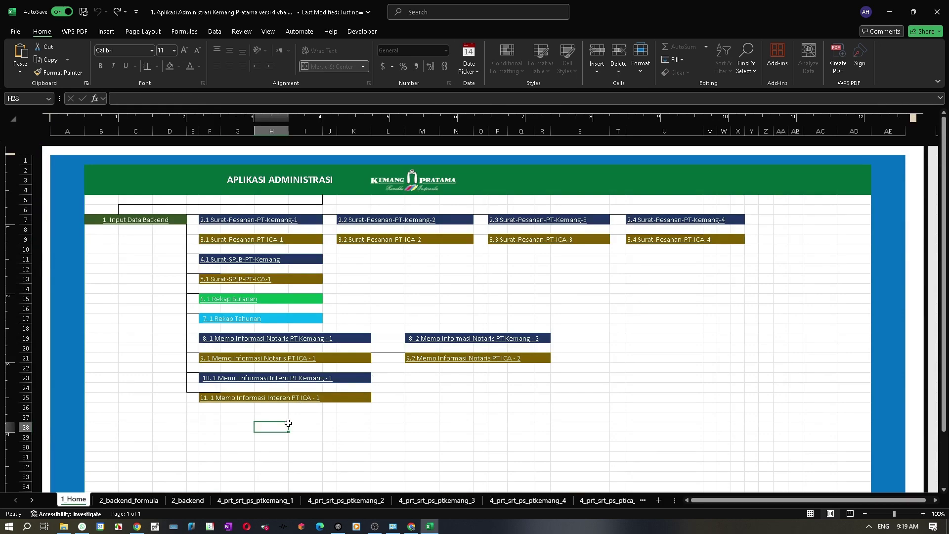
click(266, 436)
scroll(265, 435, down, 2)
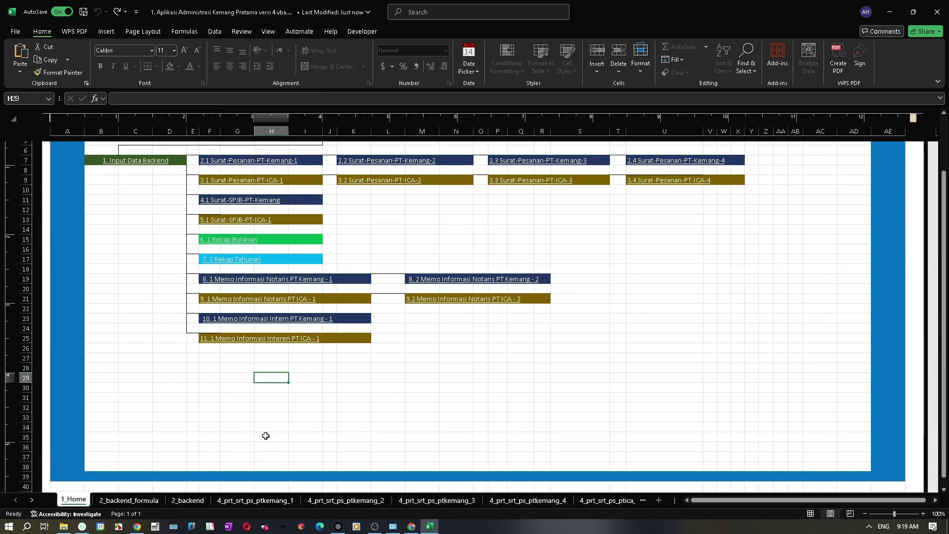
Revisit the 2_backend data sheet and open the 2_backend_formula sheet with its option lists
click(188, 501)
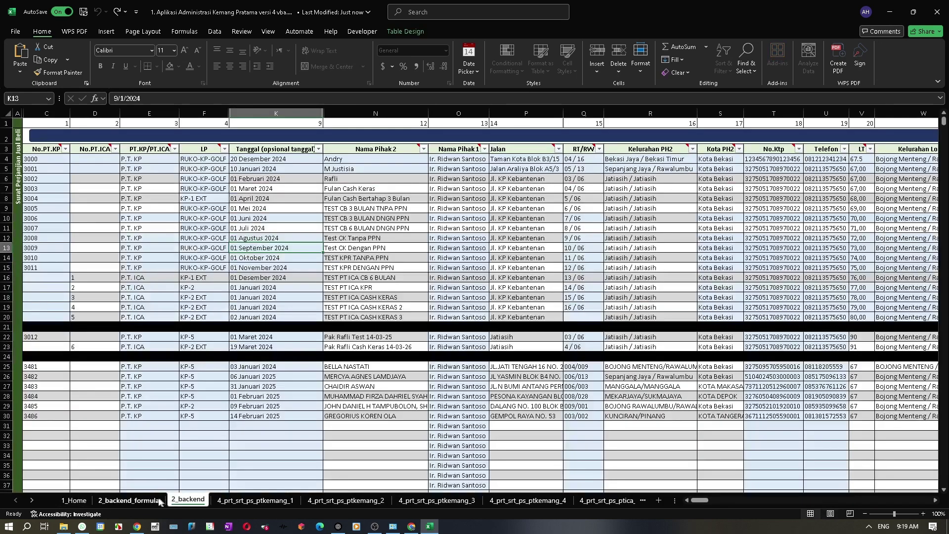
click(148, 501)
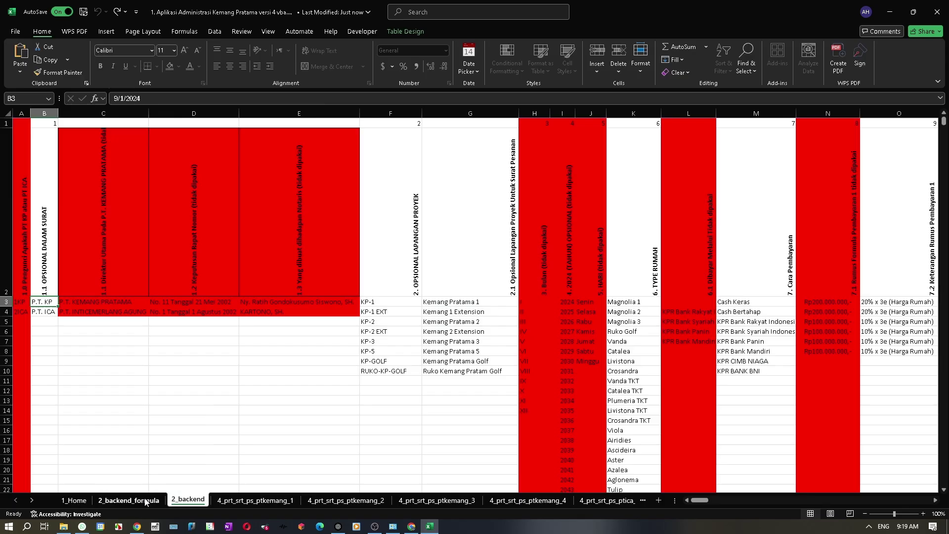
Compare the 2_backend data sheet with the 2_backend_formula sheet, ending on the PT.KP/PT.ICA entry in row 28 of the data
click(183, 501)
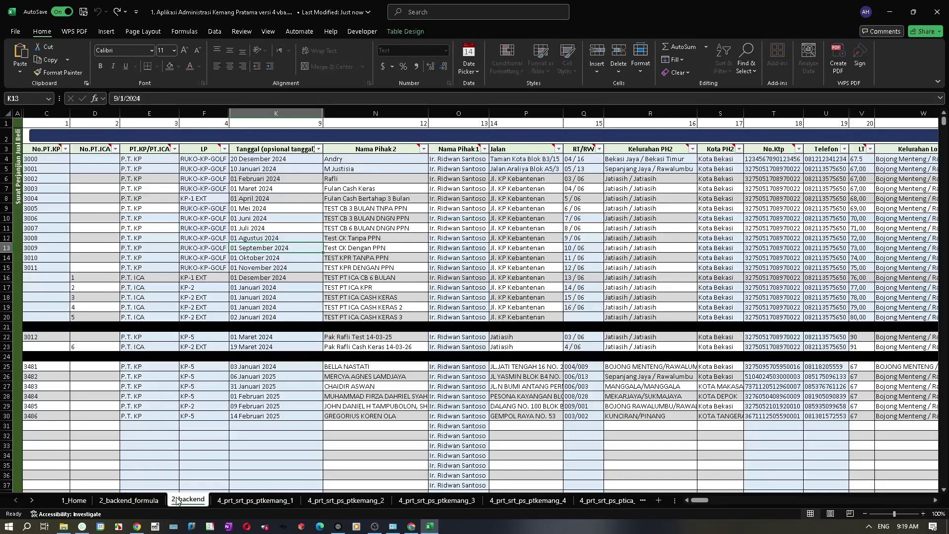
click(138, 499)
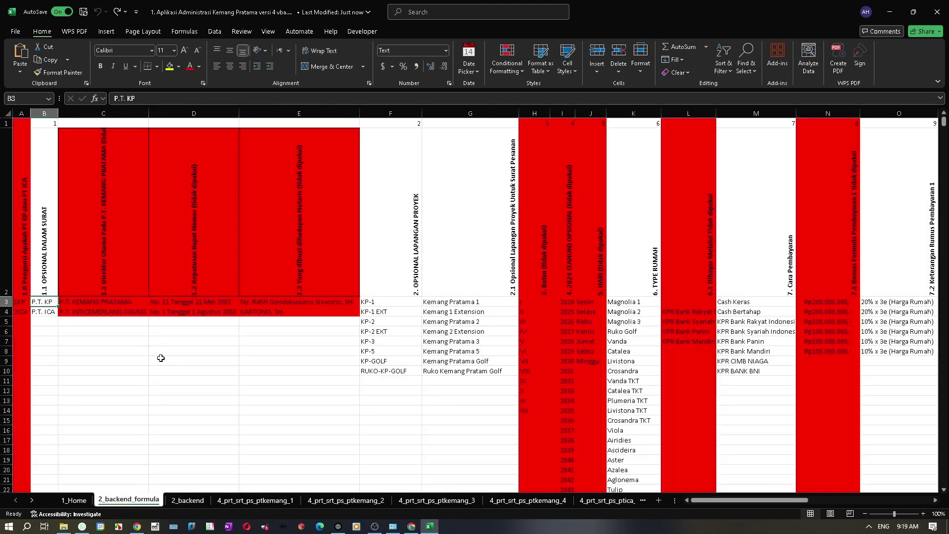
click(188, 501)
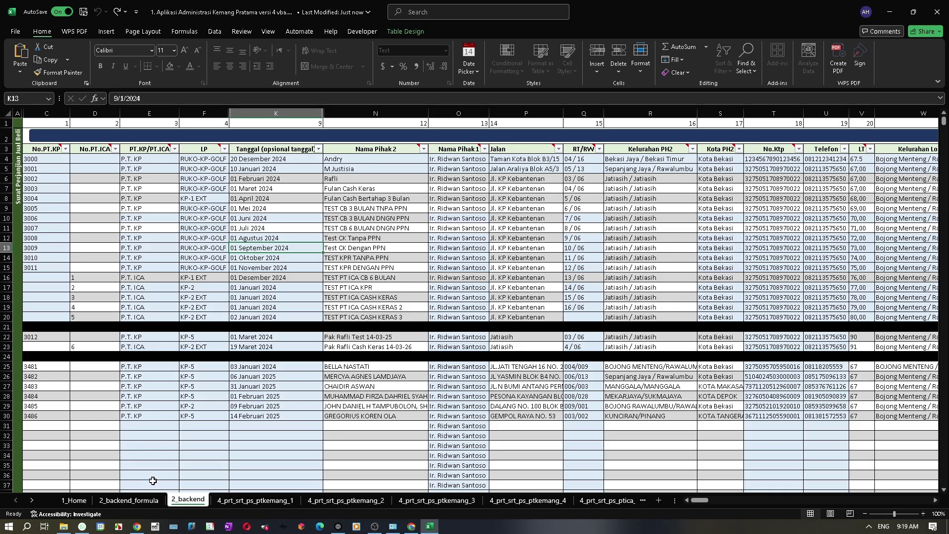
click(142, 501)
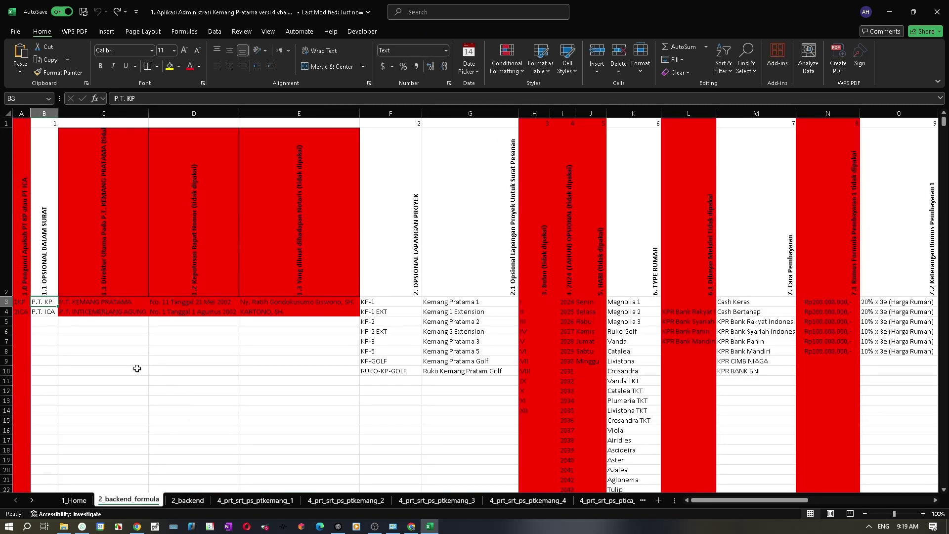
click(188, 500)
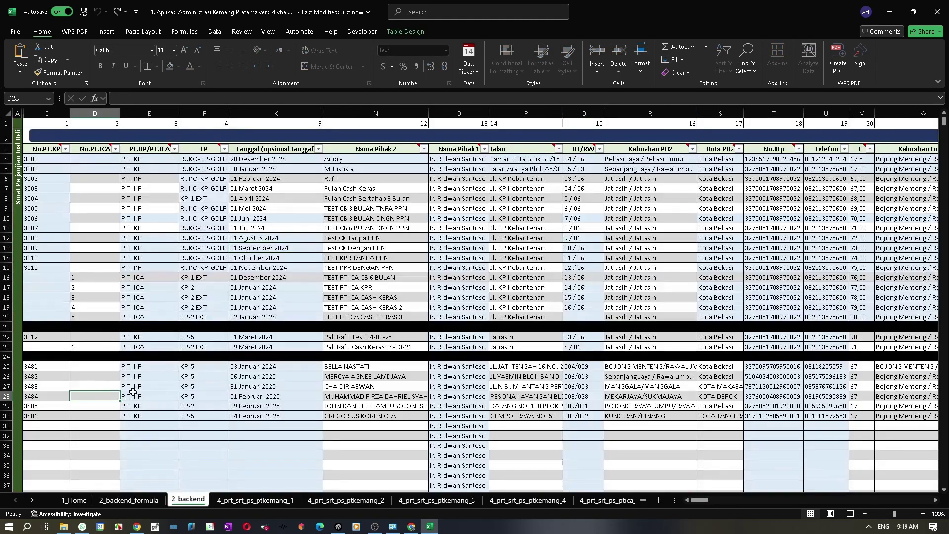
click(133, 393)
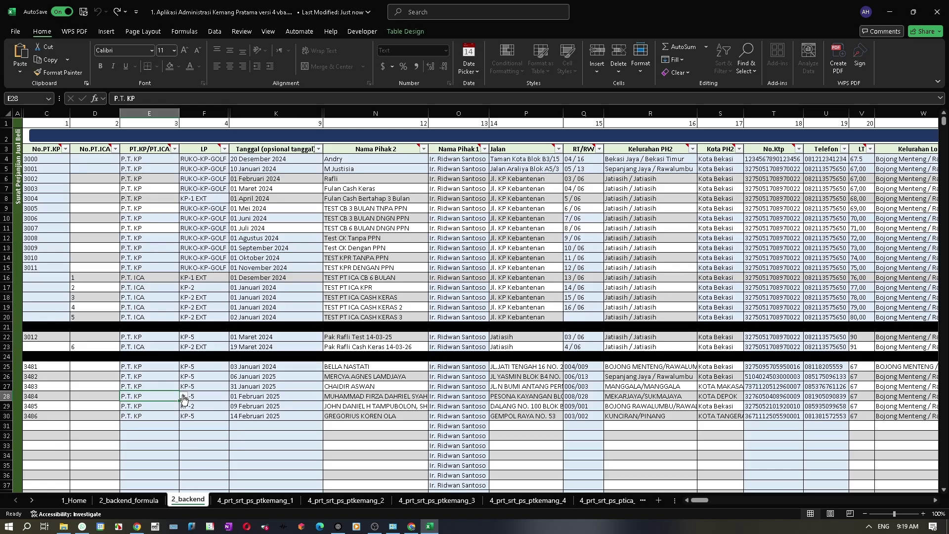
Look through the OPSIONAL LAPANGAN PROYEK list on the 2_backend_formula sheet, from its heading down to RUKO-KP-GOLF
click(129, 501)
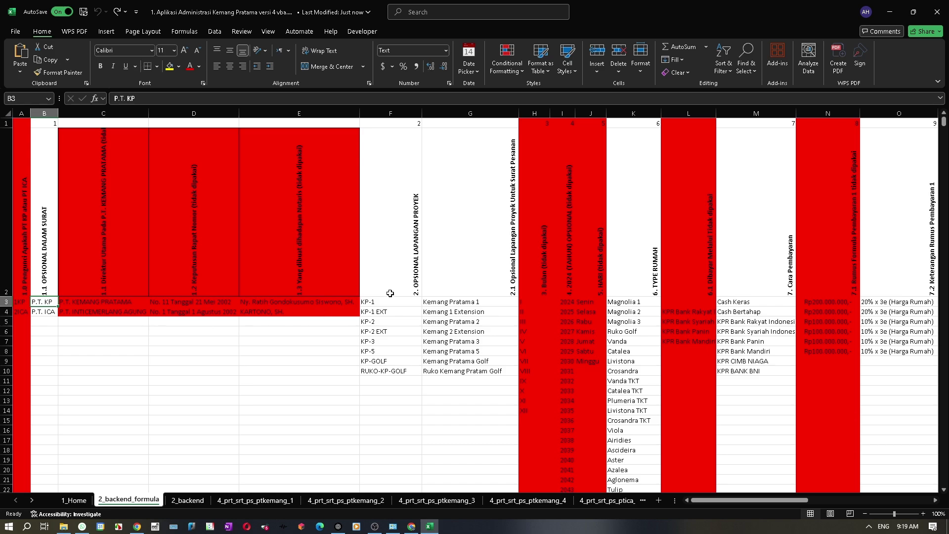
click(396, 260)
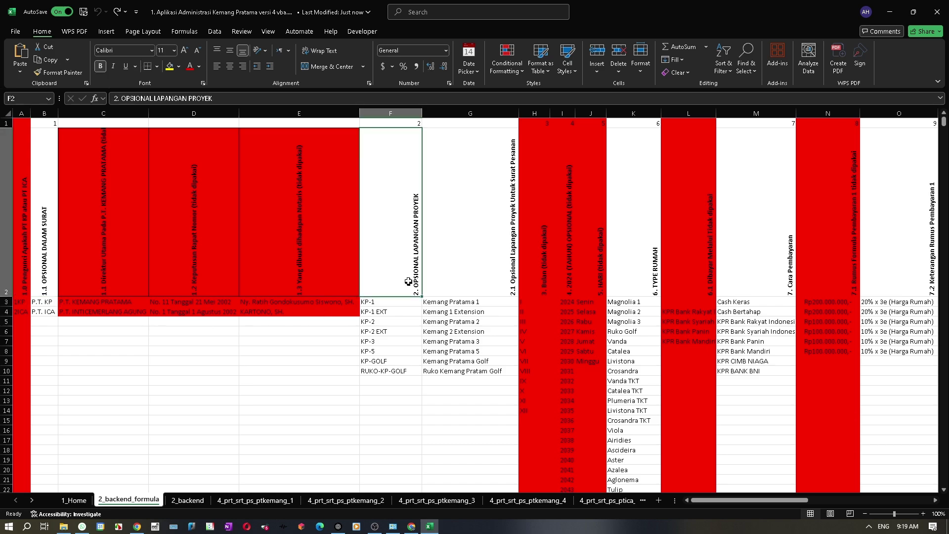
click(389, 330)
click(386, 351)
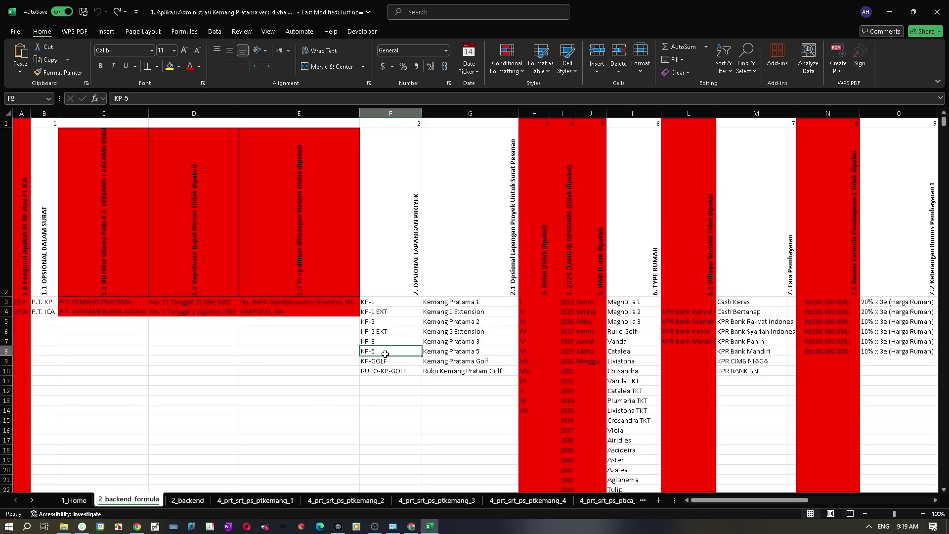
click(407, 371)
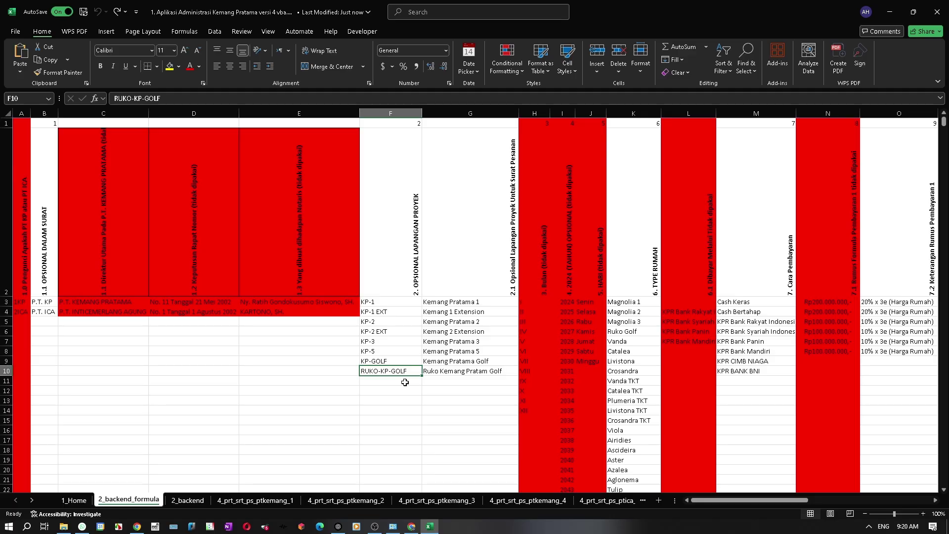
Show the LP option list for row 19 of the 2_backend sheet and leave it without choosing another project
click(188, 500)
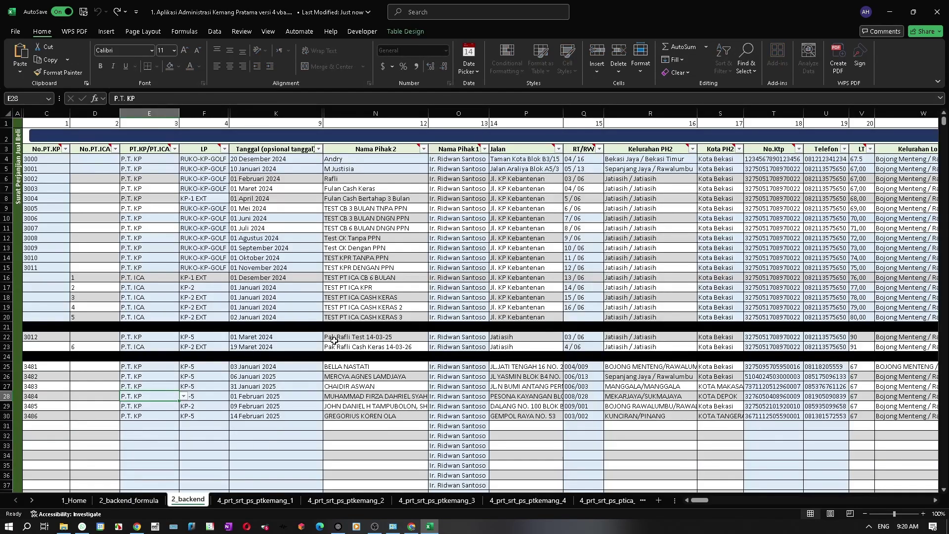
click(202, 255)
click(195, 305)
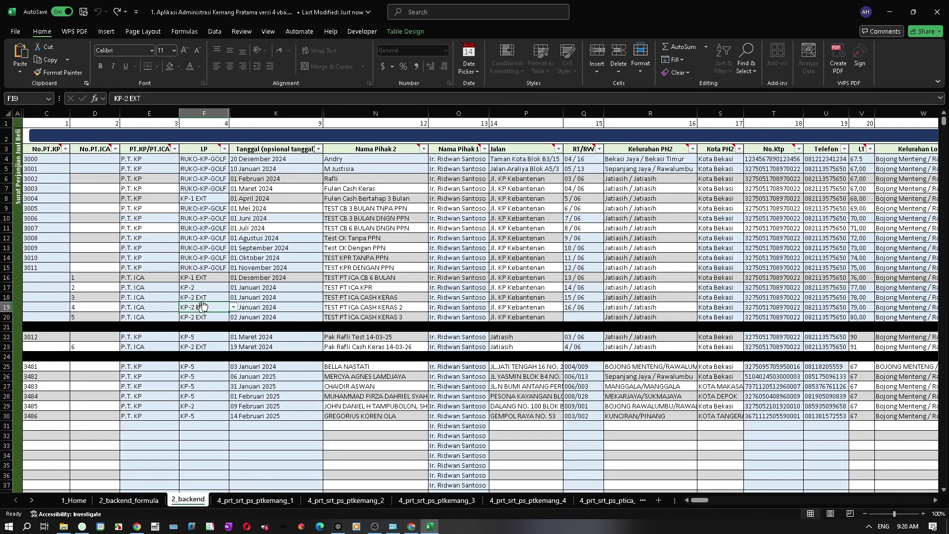
click(222, 34)
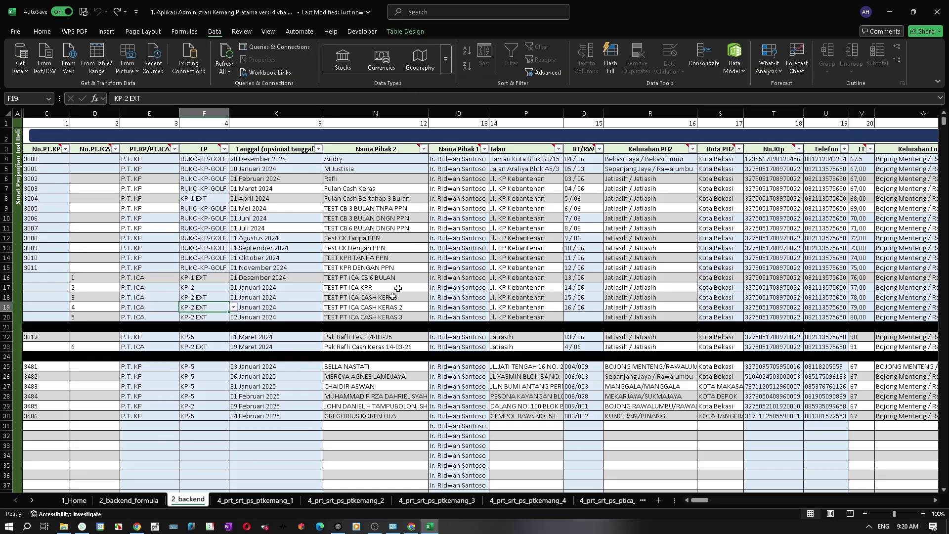
click(234, 307)
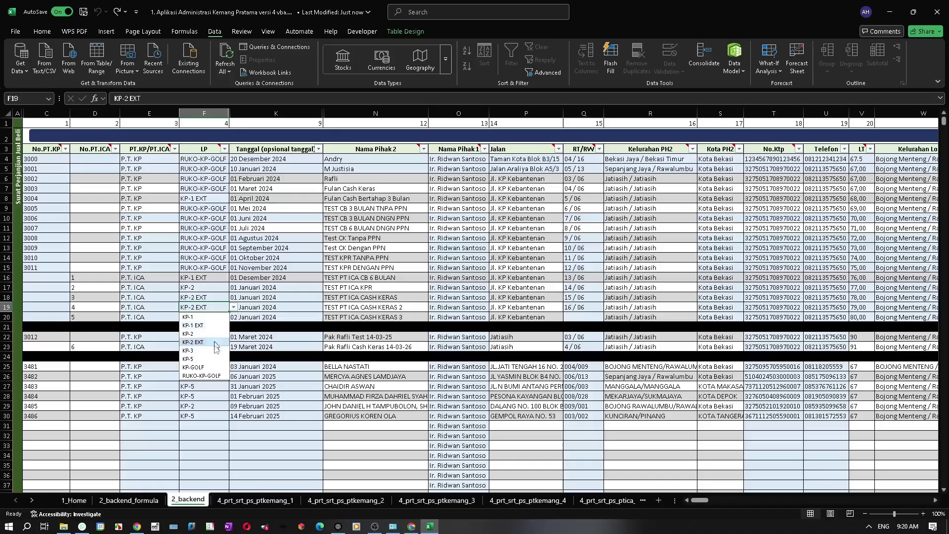
click(216, 433)
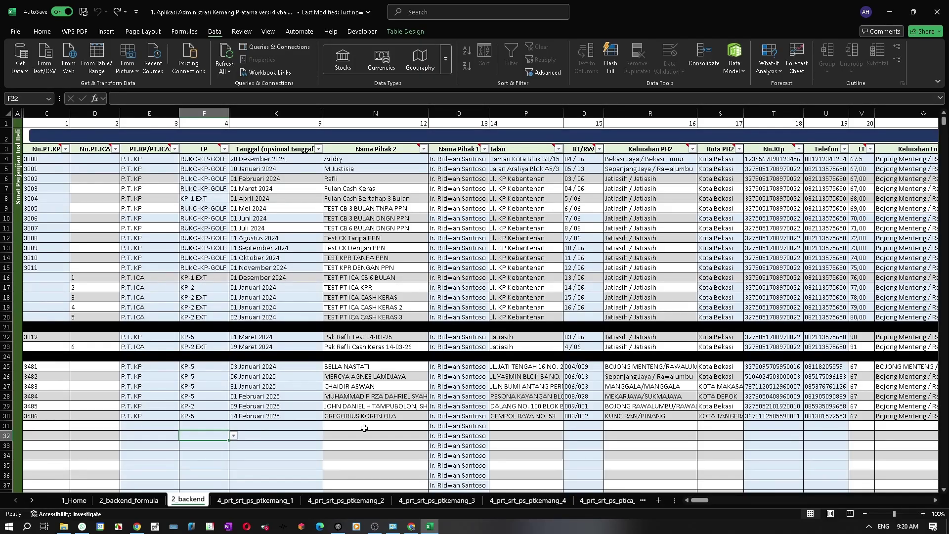
Go back to the 2_backend_formula sheet and look across from the project names to the TYPE RUMAH and Cara Pembayaran lists
click(129, 500)
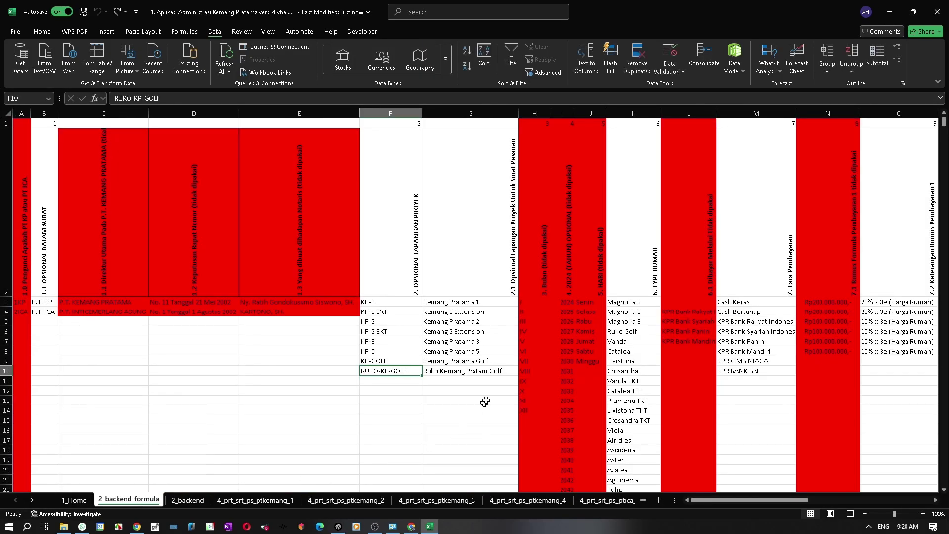
click(493, 369)
key(Right)
key(Right)
key(Right)
key(Right)
key(Right)
key(Right)
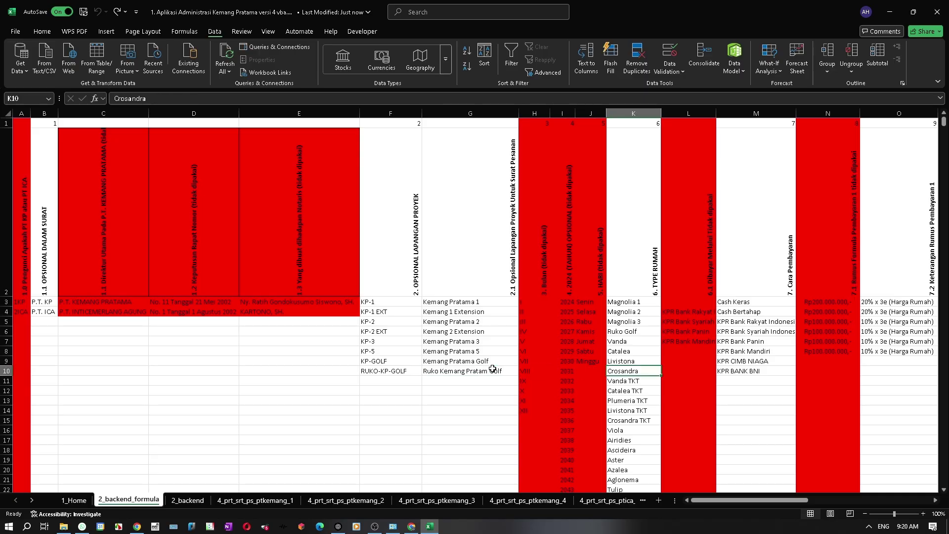
key(Down)
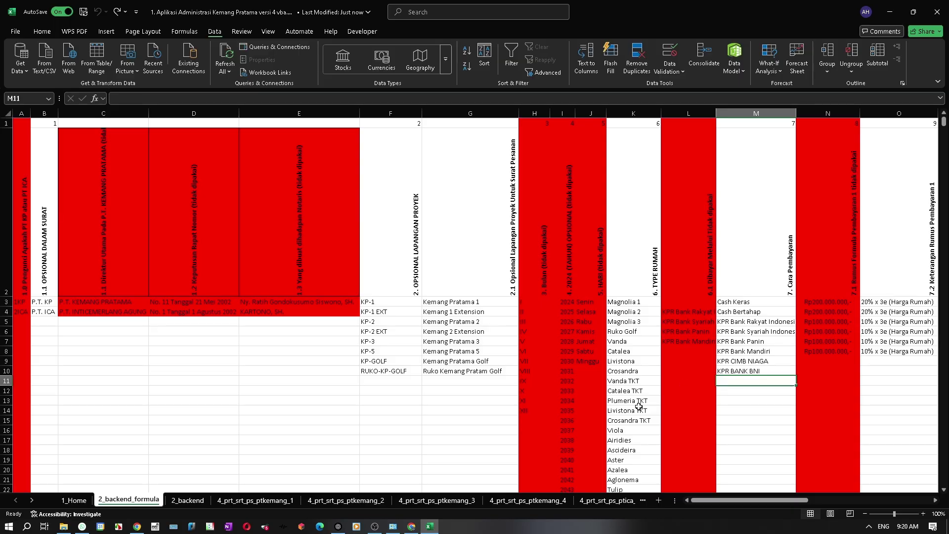
Revisit the end of the project list at RUKO-KP-GOLF and check it against the 2_backend sheet before returning to the formula sheet
click(472, 371)
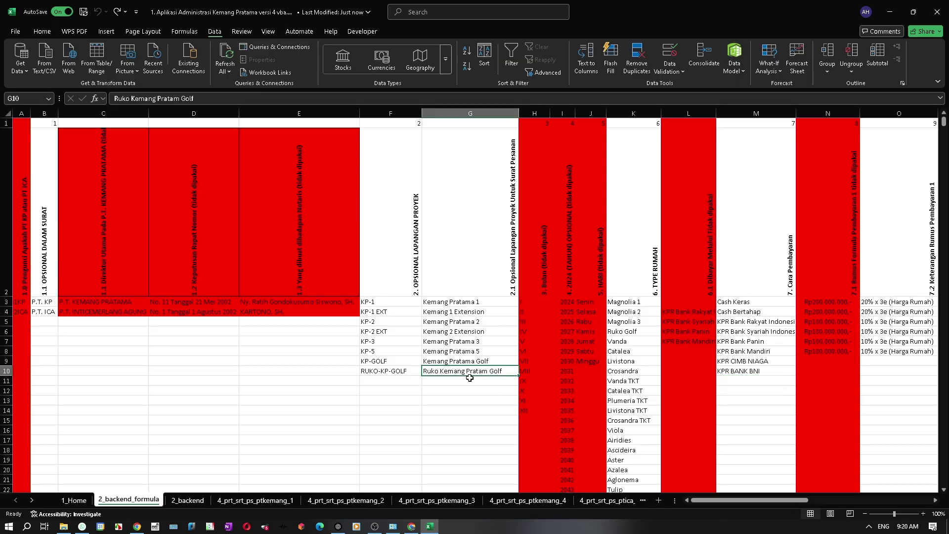
click(397, 370)
click(396, 382)
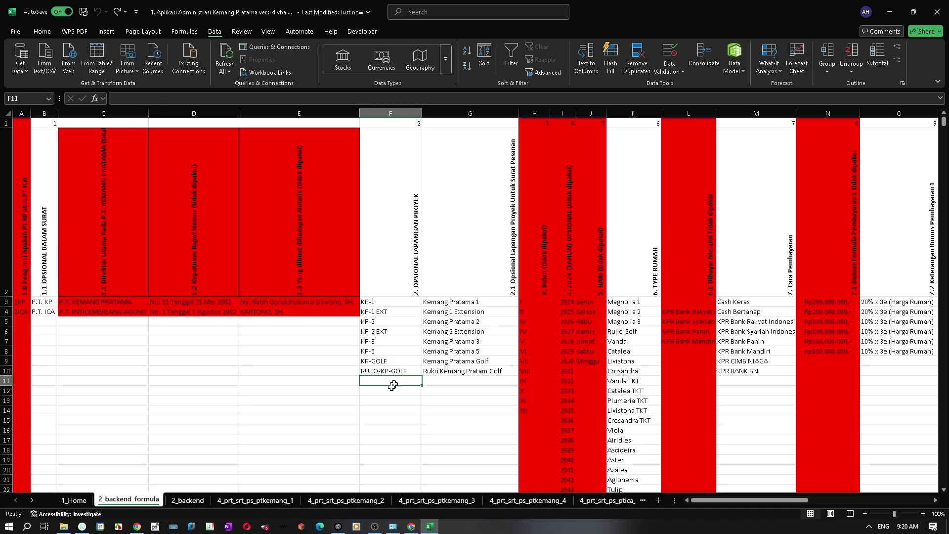
click(204, 499)
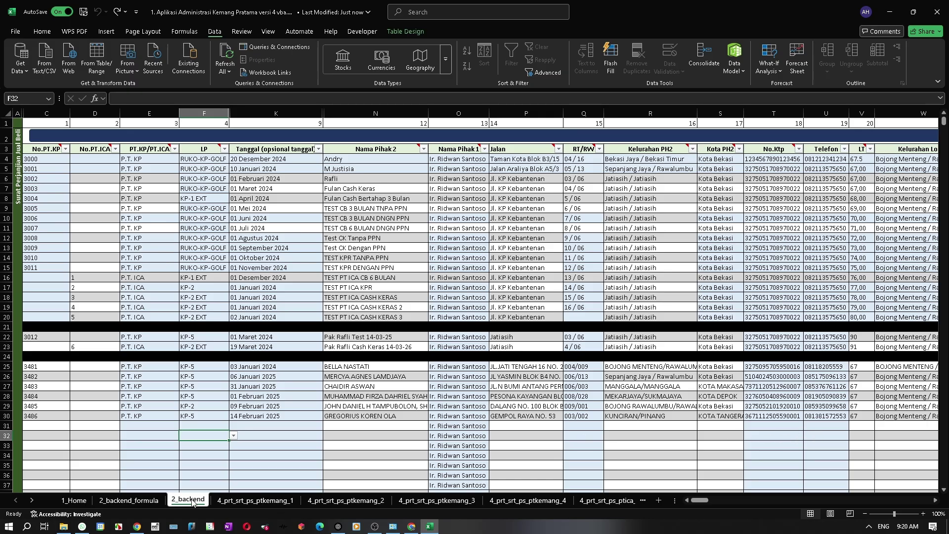
click(130, 500)
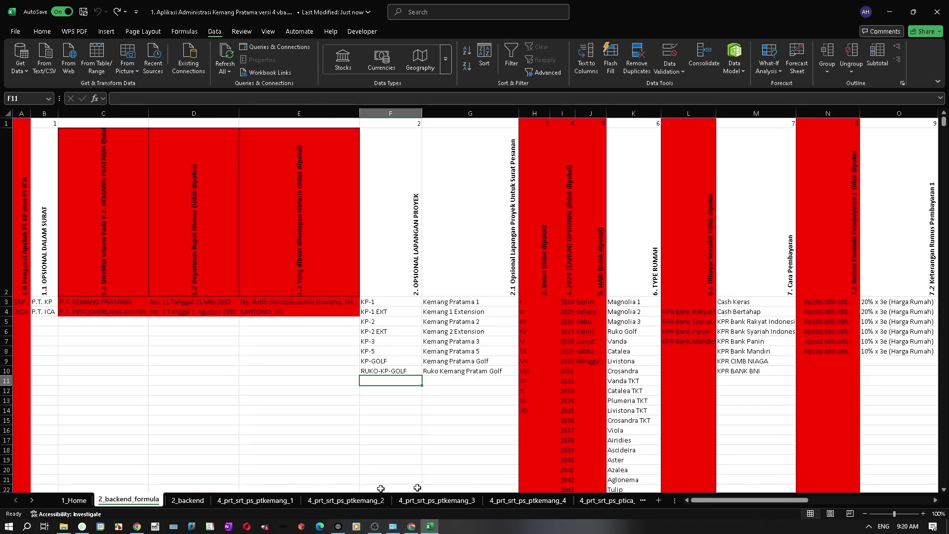
Look across row 13 of the formula sheet from the house types to the staged-cash option columns and back to Plumeria TKT
click(639, 401)
key(Right)
key(Right)
key(Right)
key(Right)
key(Right)
key(Right)
key(Right)
key(Right)
key(Right)
key(Right)
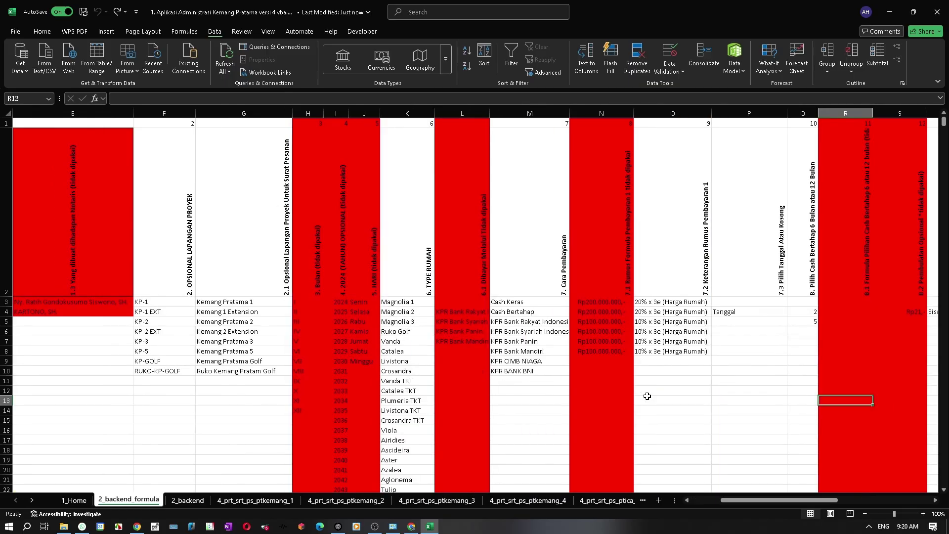
key(Left)
key(Left)
key(Left)
key(Left)
key(Left)
key(Left)
key(Left)
key(Left)
key(Left)
key(Left)
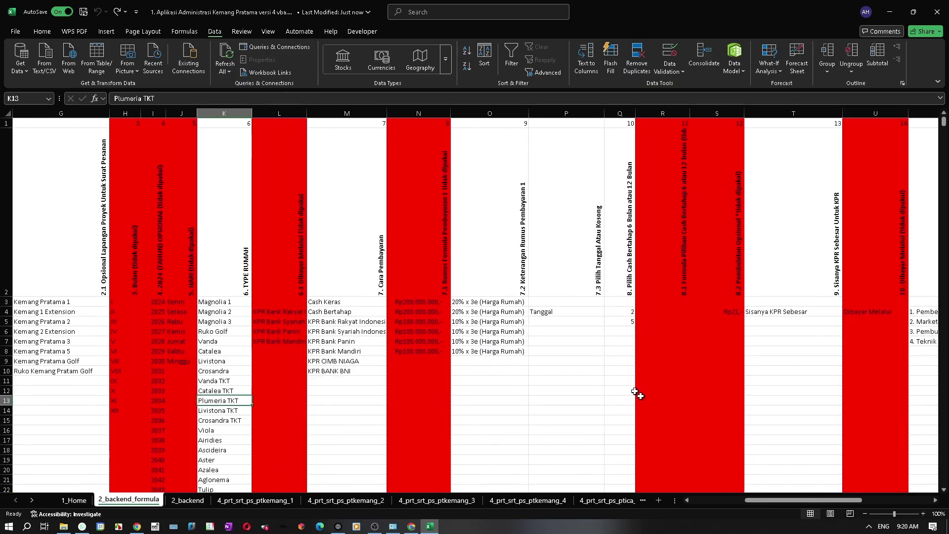
Point out the unused Bulan, Tahun and Hari columns and view the TYPE RUMAH list from Magnolia 1 down to Helena
click(129, 260)
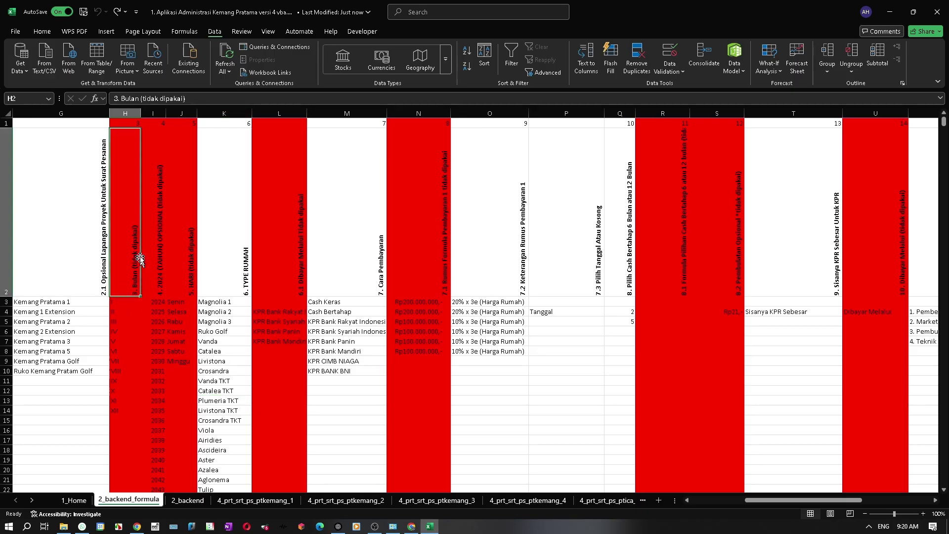
click(159, 265)
click(183, 265)
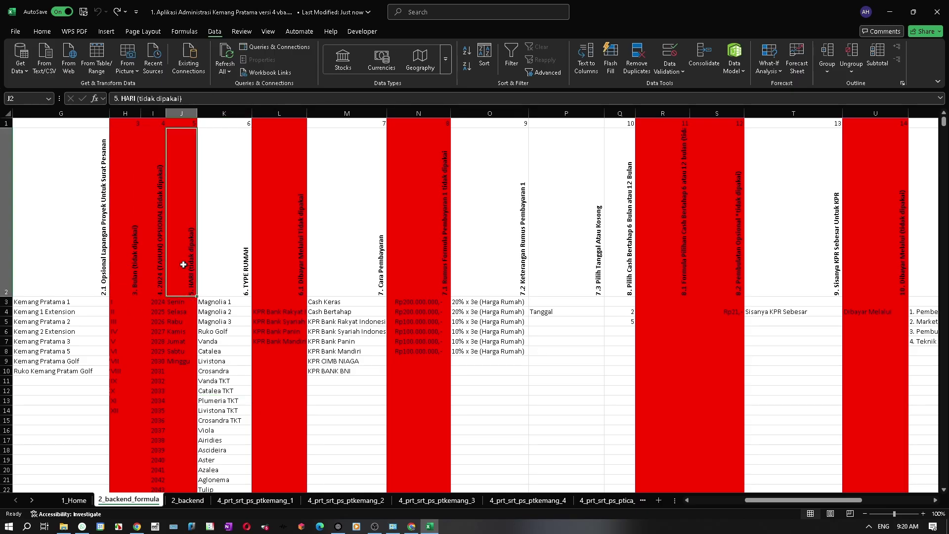
click(219, 302)
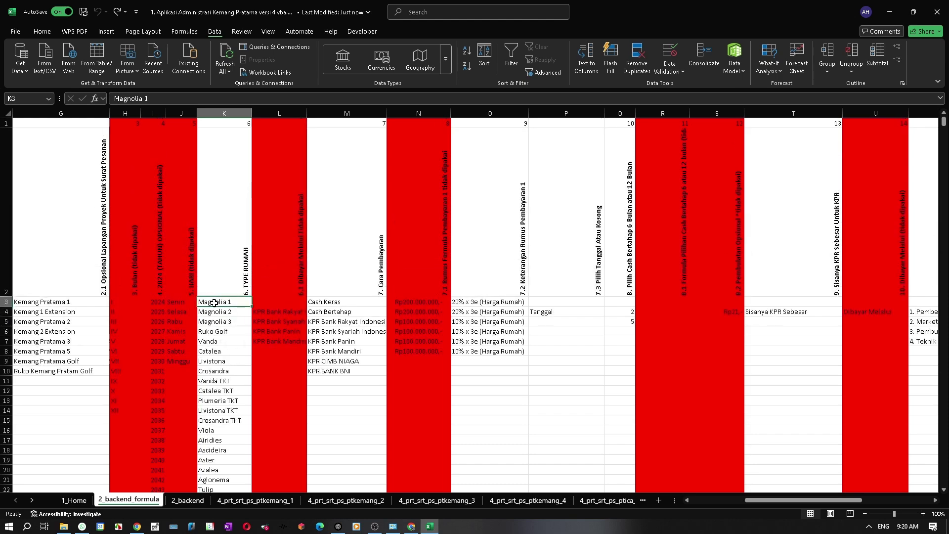
scroll(217, 340, down, 2)
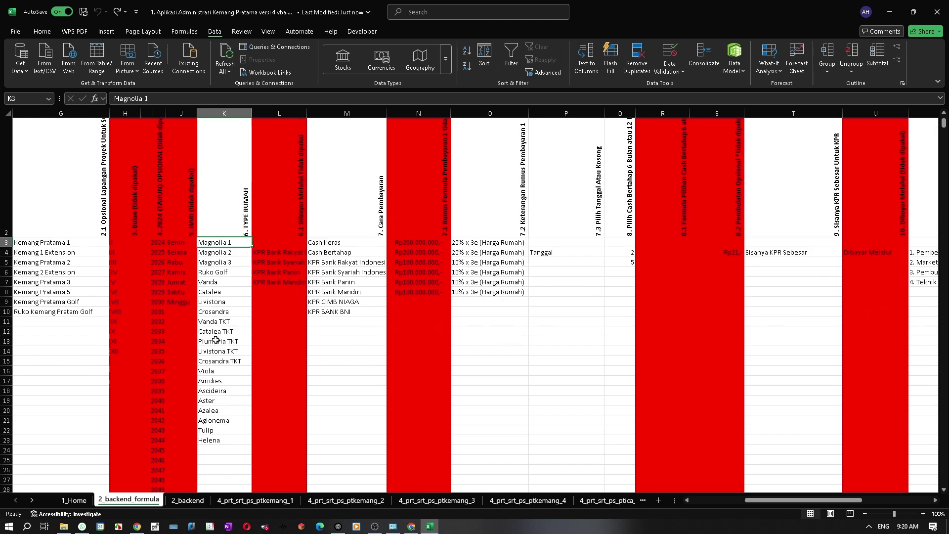
Look through the payment formula, date, instalment and Sisanya KPR Sebesar columns, continuing past Tembusan to the SPJB column
click(520, 252)
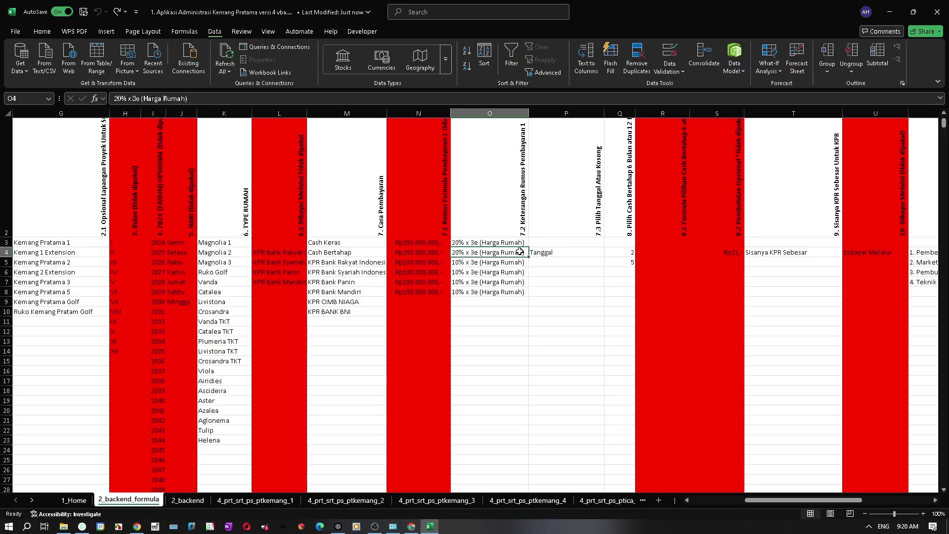
key(Right)
key(Right)
key(Right)
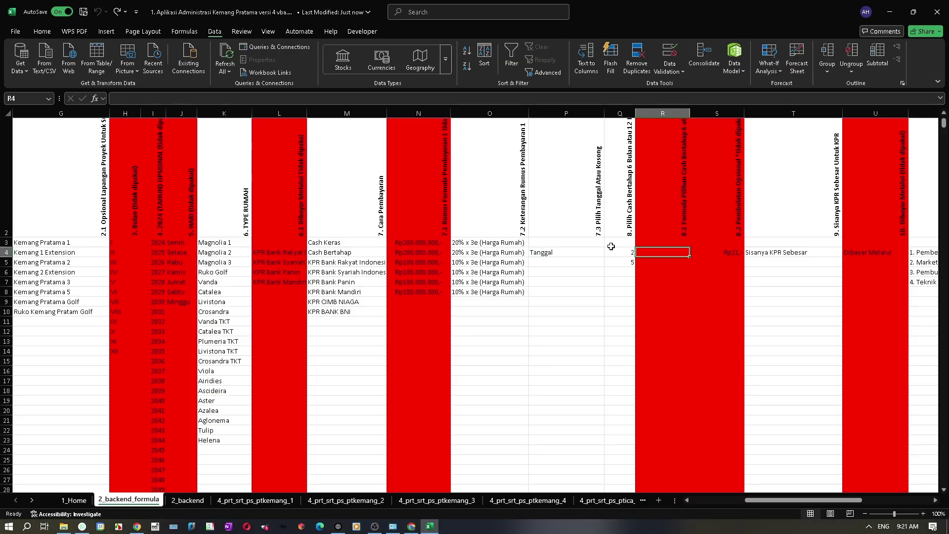
click(621, 252)
click(612, 261)
click(812, 259)
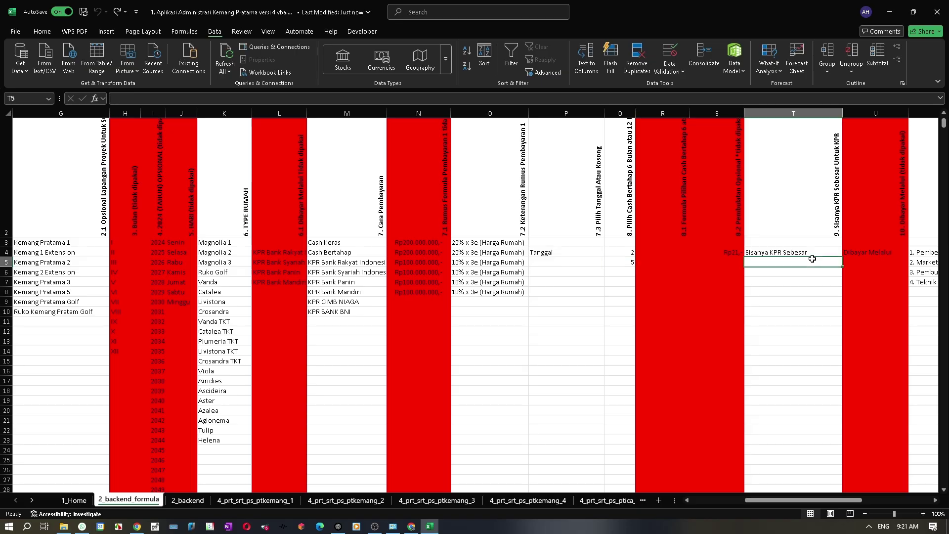
key(Right)
key(Right)
key(Right)
key(Right)
key(Right)
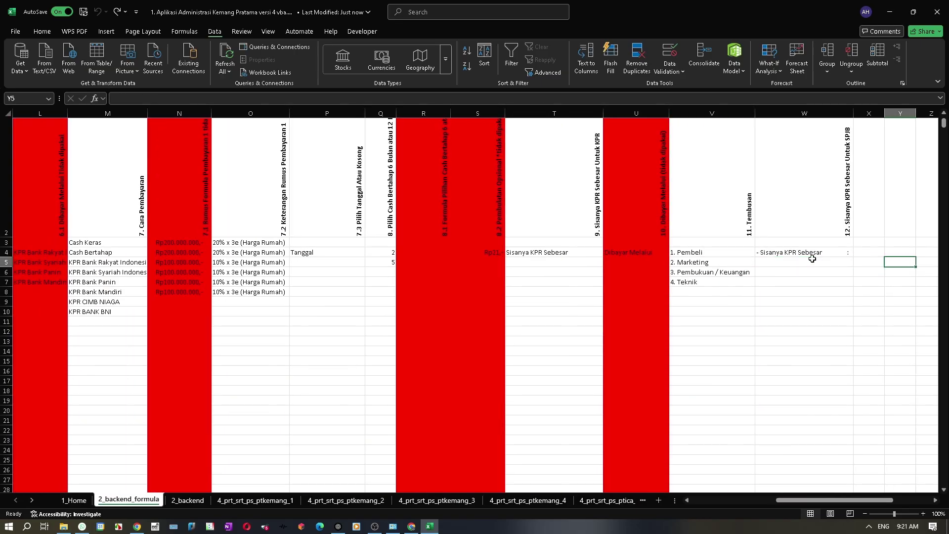
Look over the 1_Home sheet's document menu from its top and return to the 2_backend_formula sheet
click(75, 500)
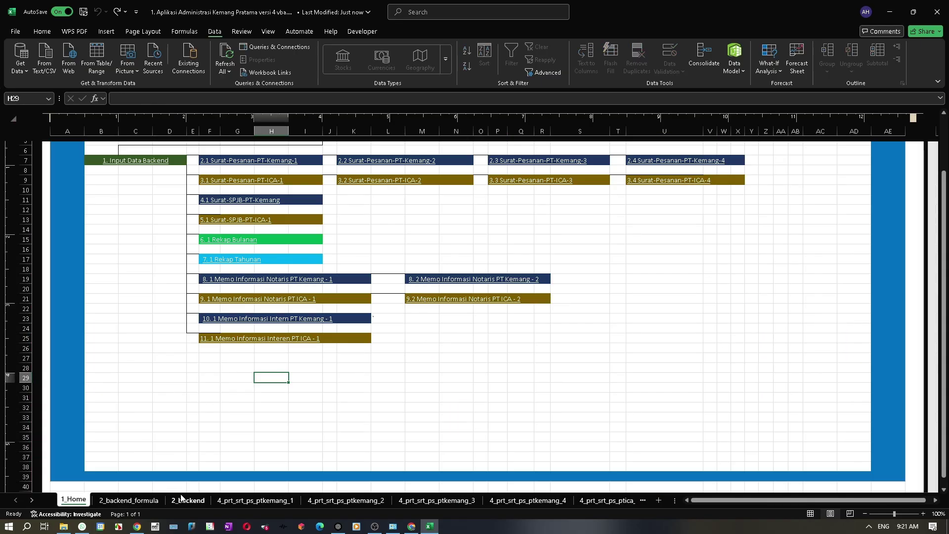
scroll(464, 447, up, 2)
click(445, 447)
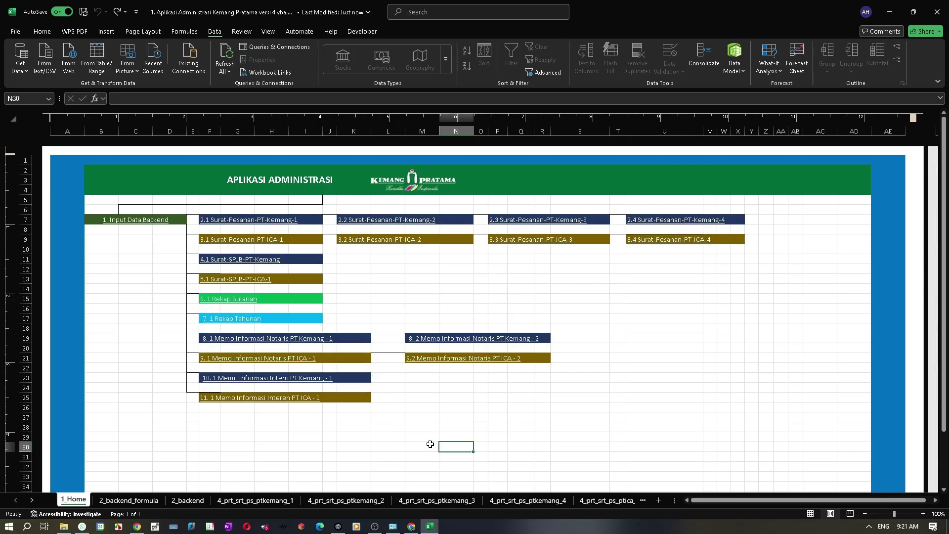
click(129, 500)
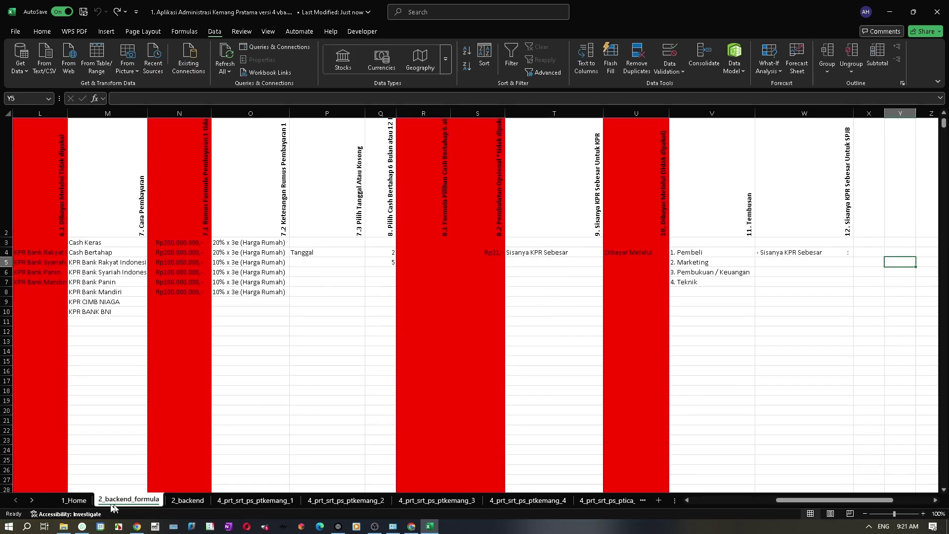
Open the first PT Kemang order letter from the 1_Home sheet through its 2.1 Surat-Pesanan-PT-Kemang-1 link
click(75, 500)
click(277, 427)
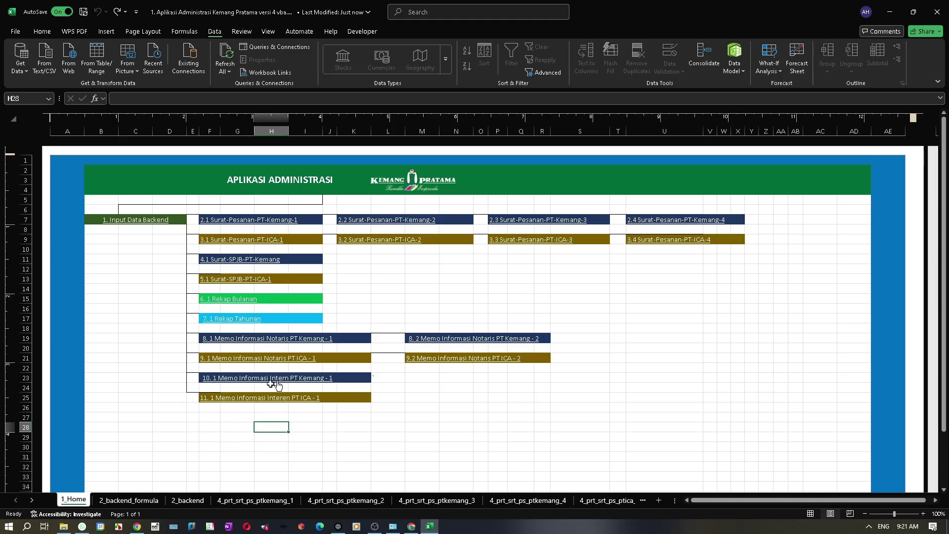
click(272, 220)
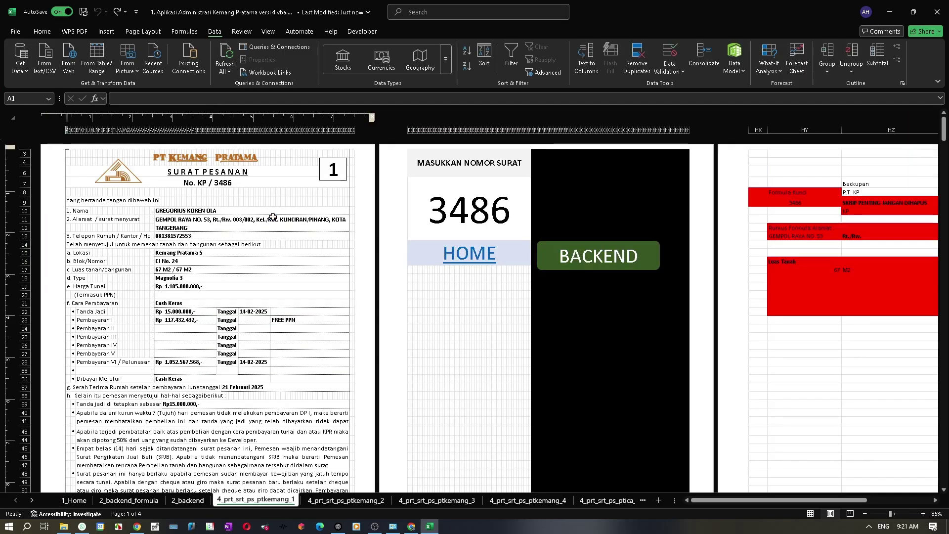
click(456, 321)
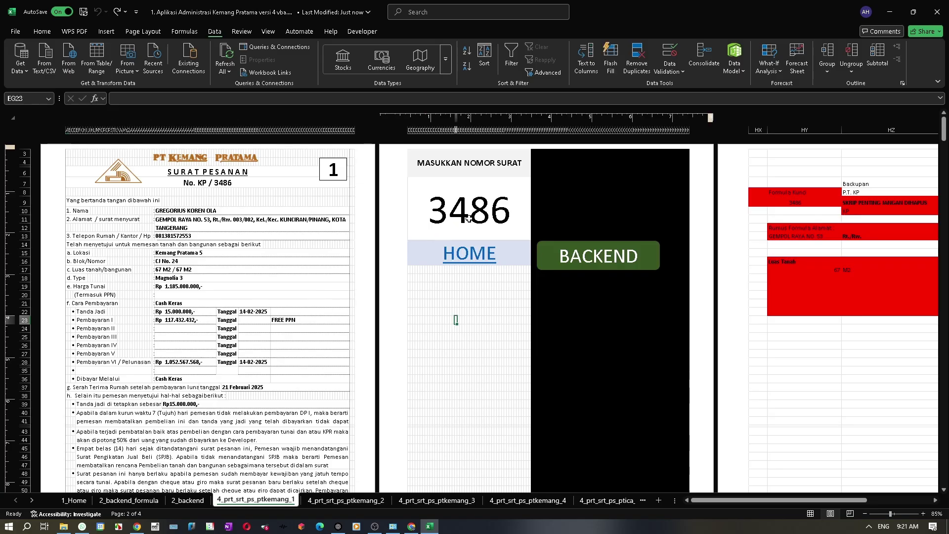
Examine the red protected formula cells for the letter number, address and Luas Tanah beside the order letter, and return to the letter
click(790, 237)
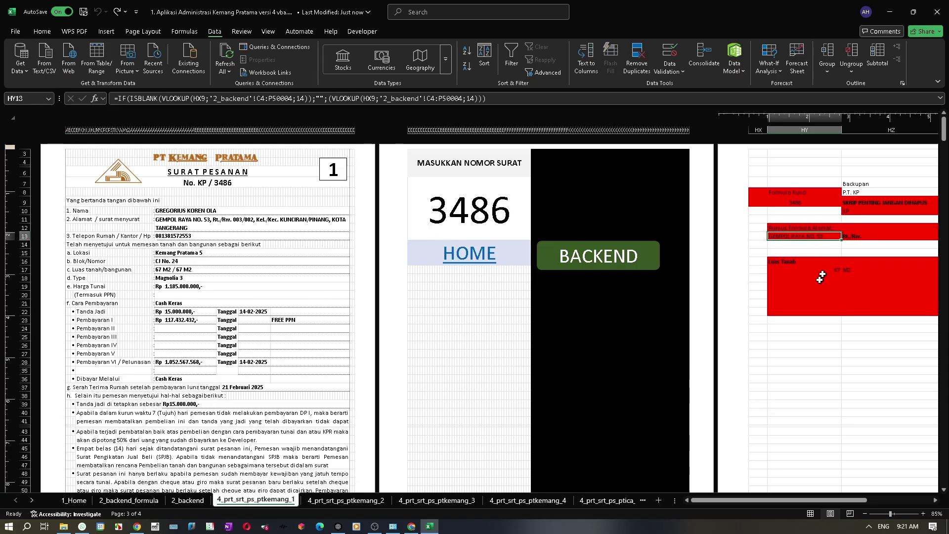
drag(750, 500, 765, 500)
click(783, 211)
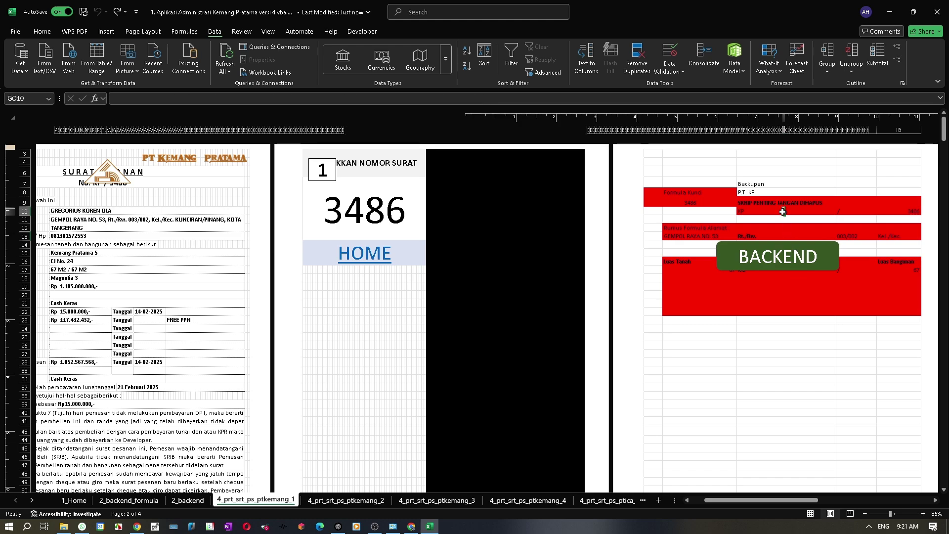
scroll(752, 232, right, 5)
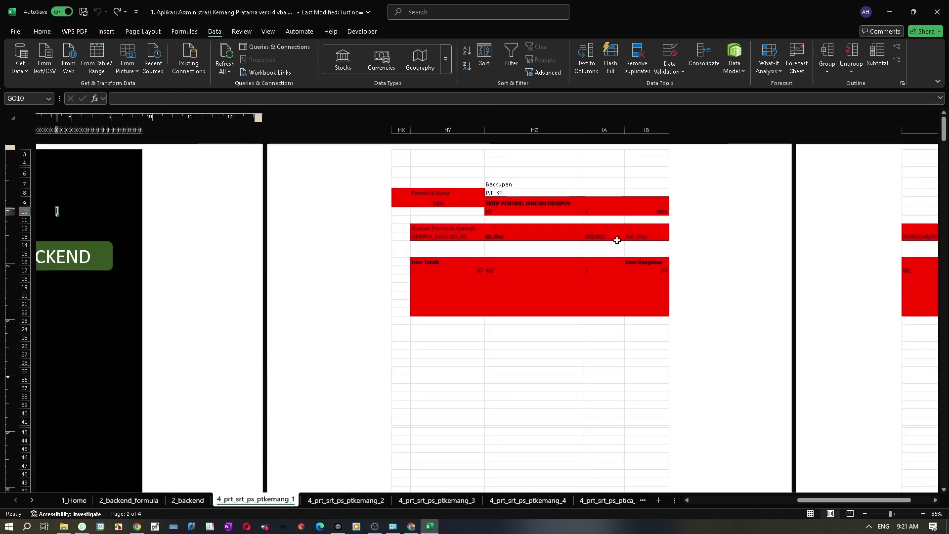
click(615, 237)
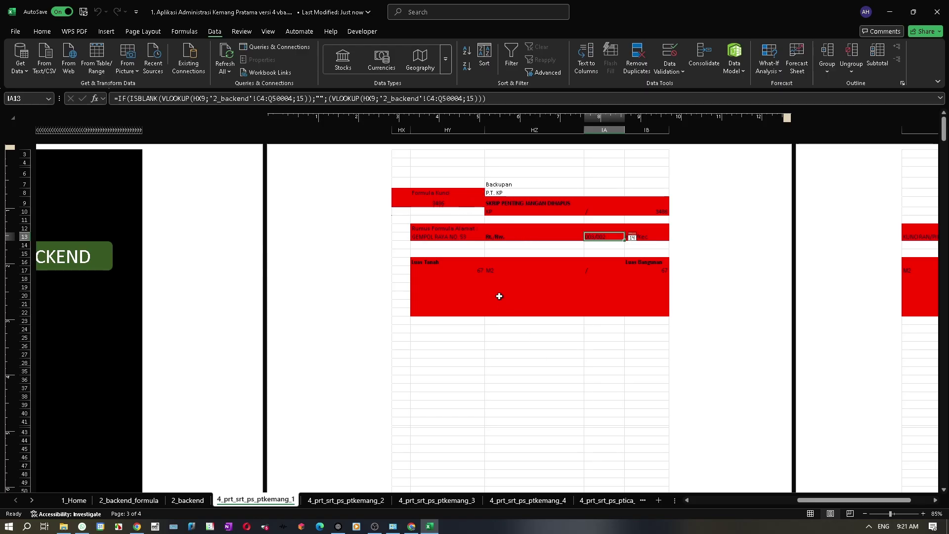
click(490, 278)
drag(856, 500, 659, 488)
ctrl+scroll(352, 361, down, 1)
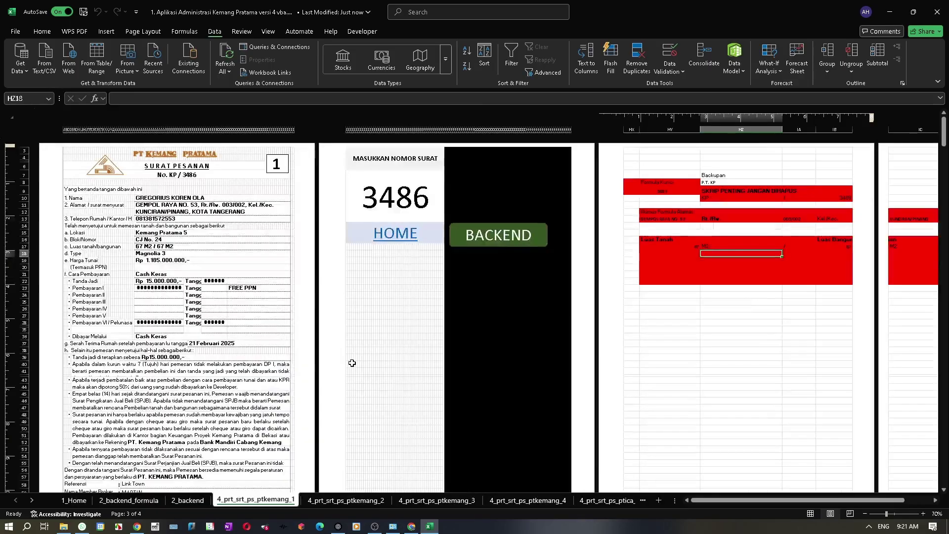
click(375, 526)
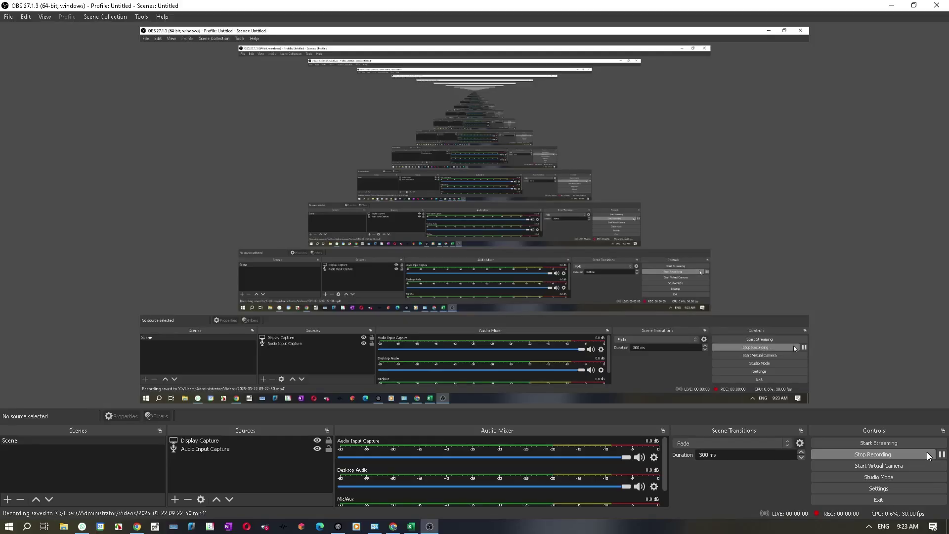
click(894, 5)
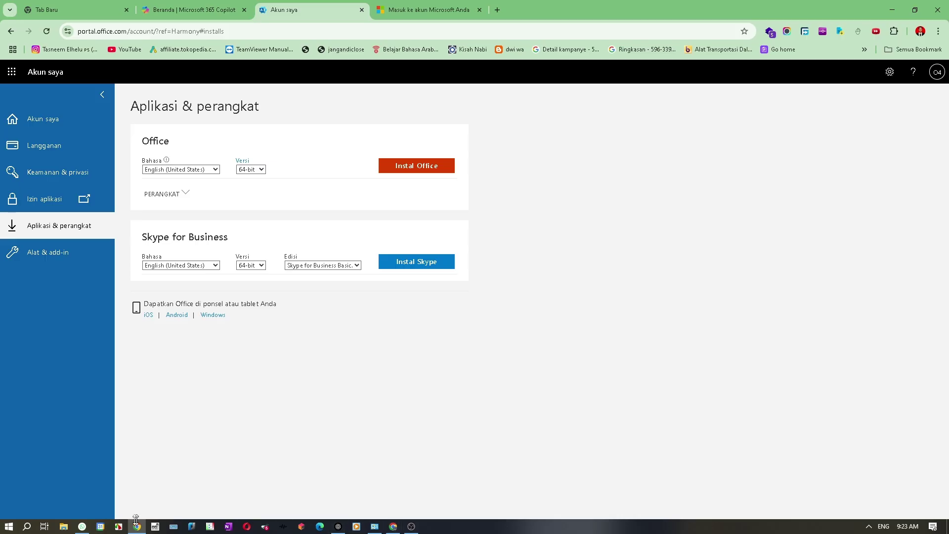
Reopen the recent workbook 1. Aplikasi Administrasi Kemang Pratama versi 4 vba in Excel and minimise the browser and Programs and Features windows
key(super)
text(exc)
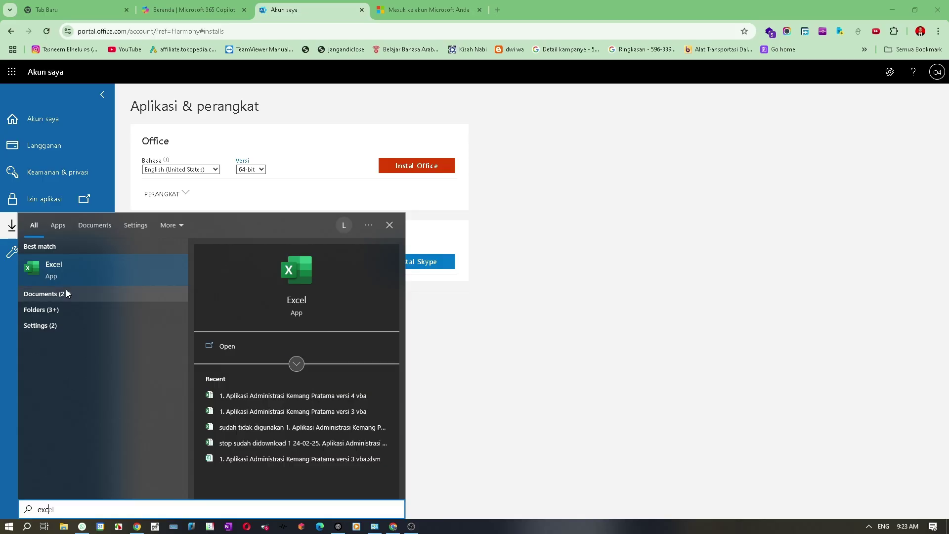
click(293, 395)
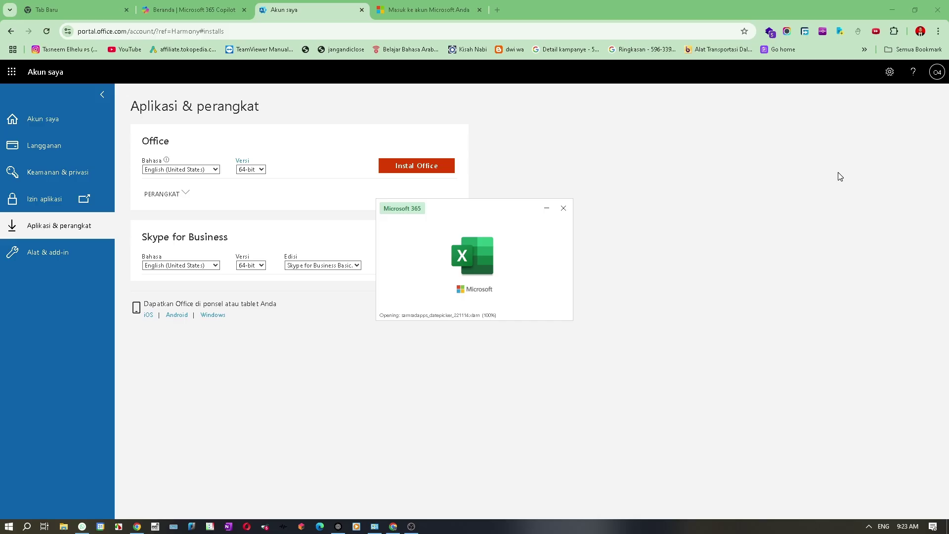
click(890, 9)
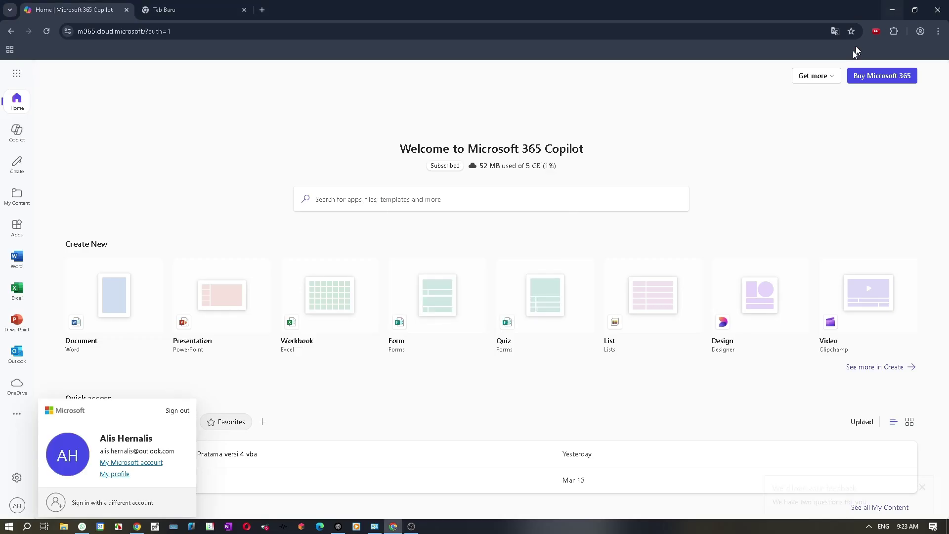
click(891, 8)
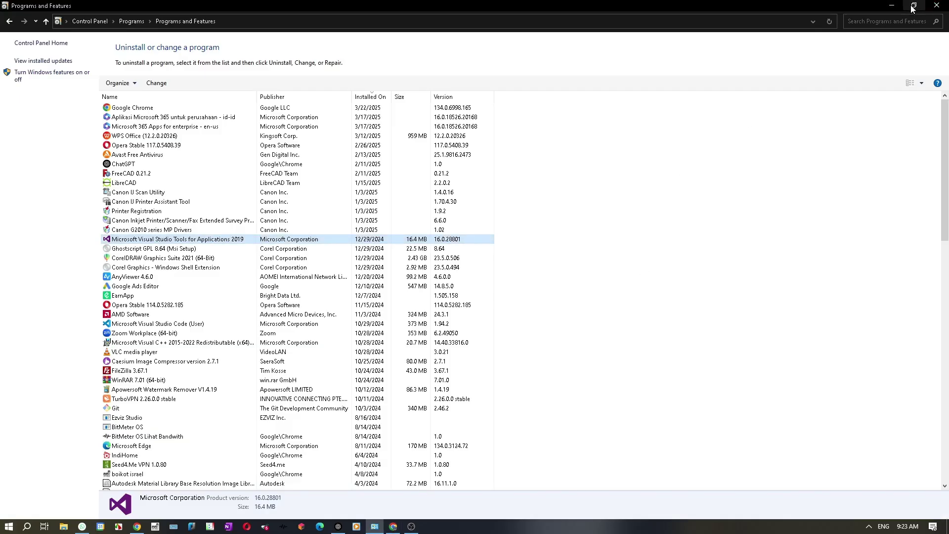
click(891, 5)
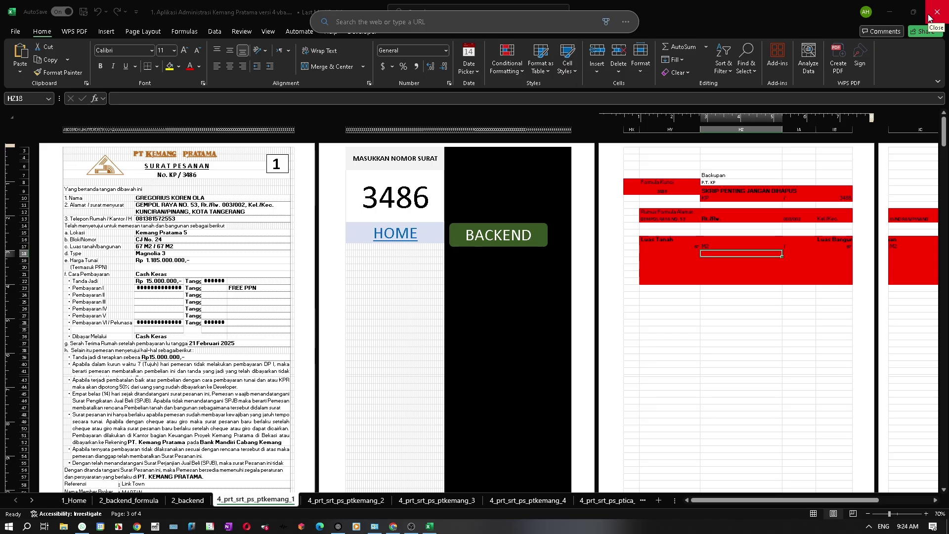
Close the Kemang Pratama workbook and switch to the OBS window
click(929, 16)
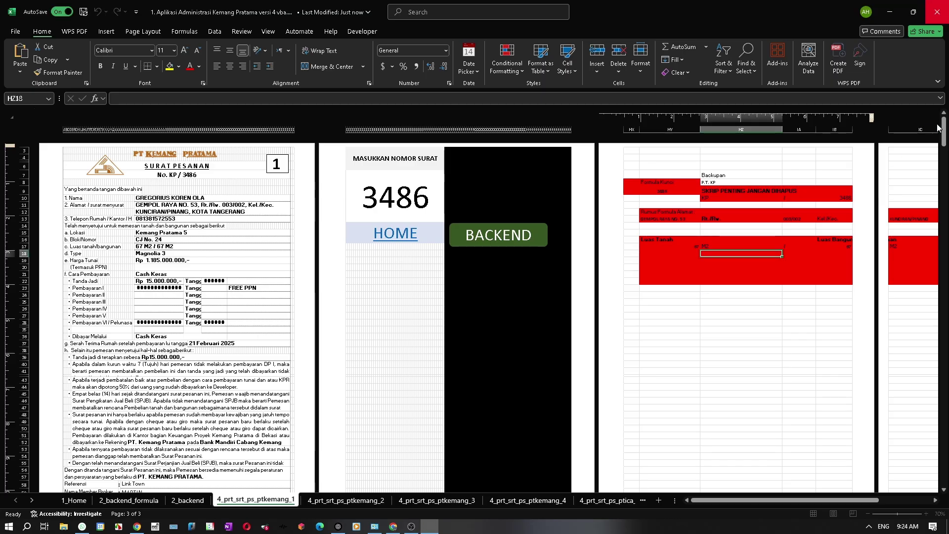
click(937, 15)
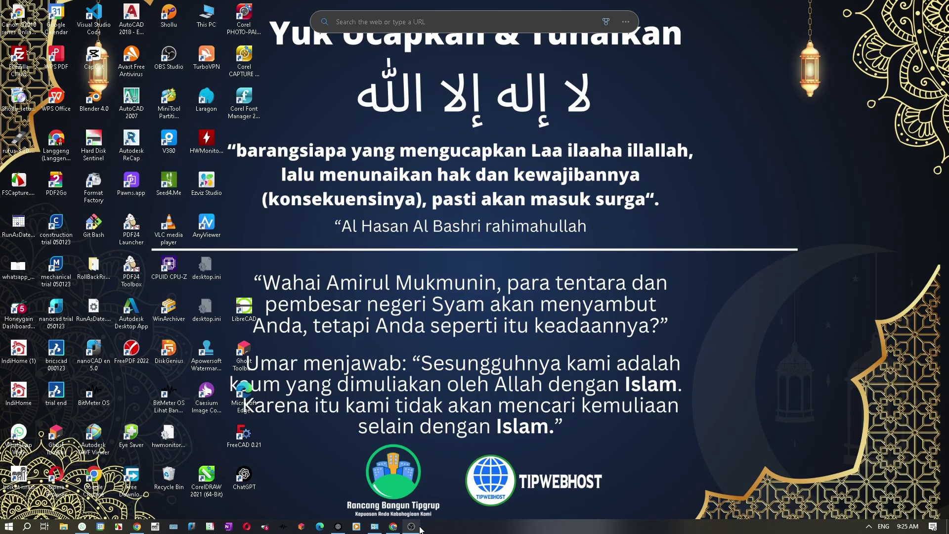
mouse_move(420, 528)
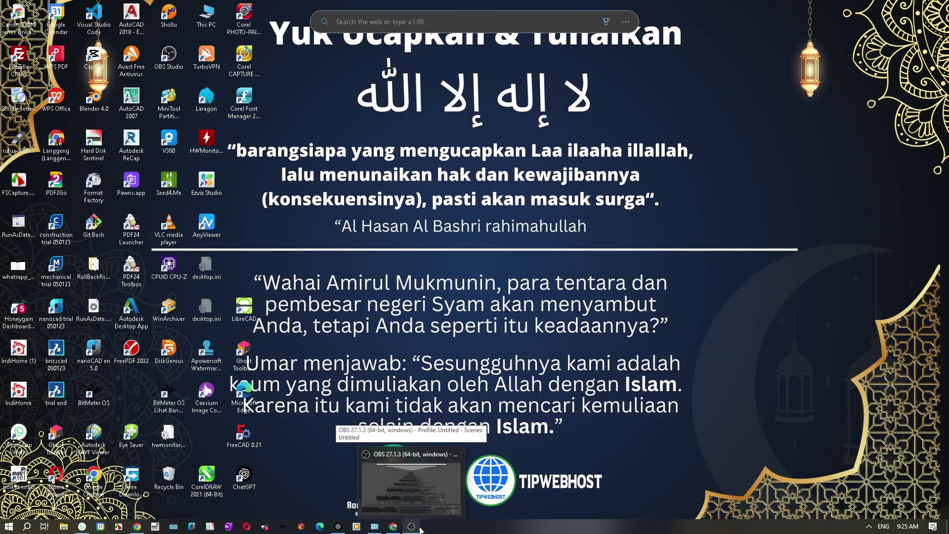
click(414, 491)
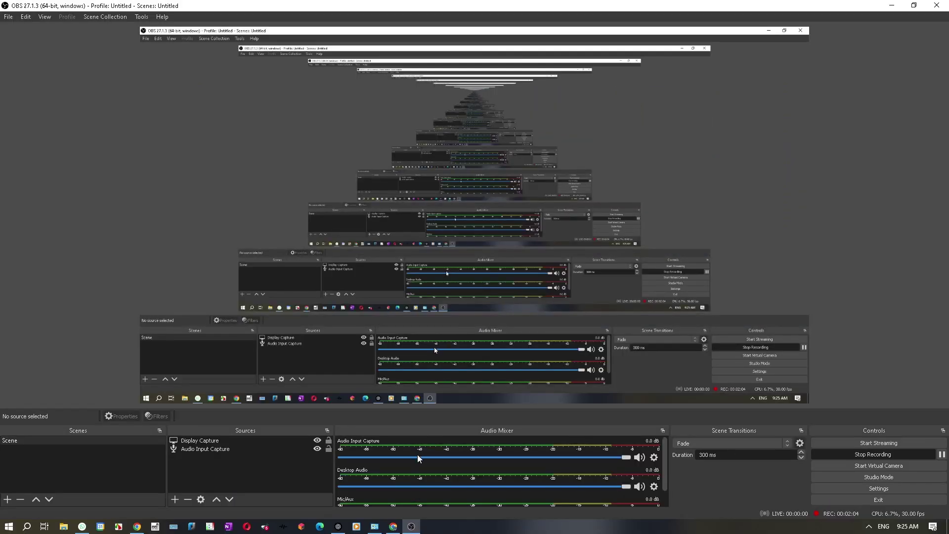